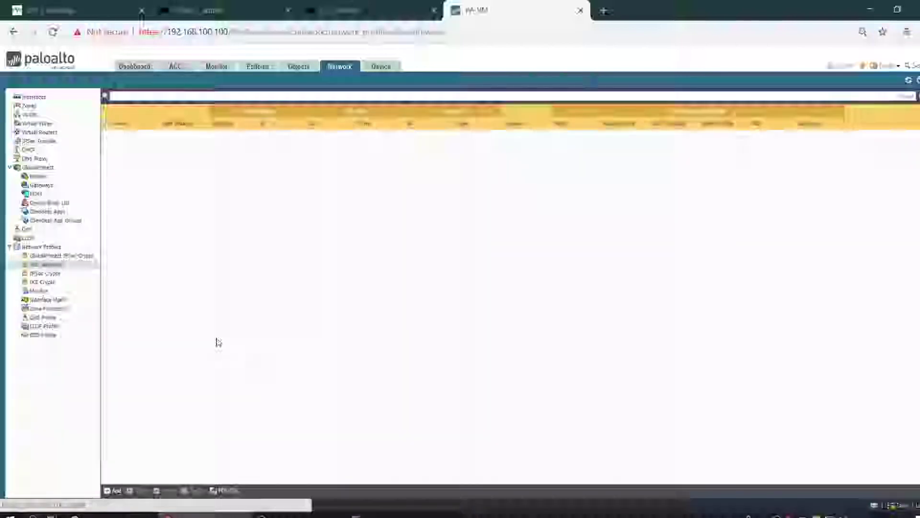
- Start a new IKE crypto profile named PH1
click(54, 274)
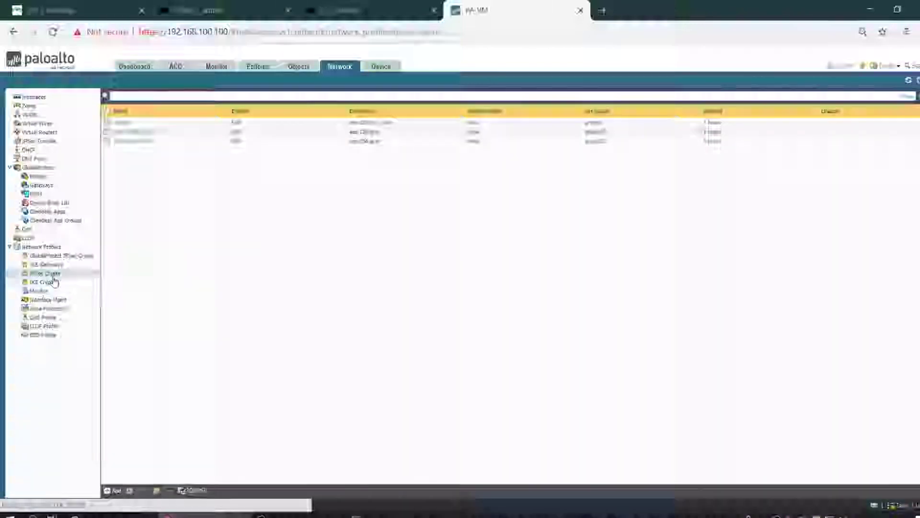
click(51, 282)
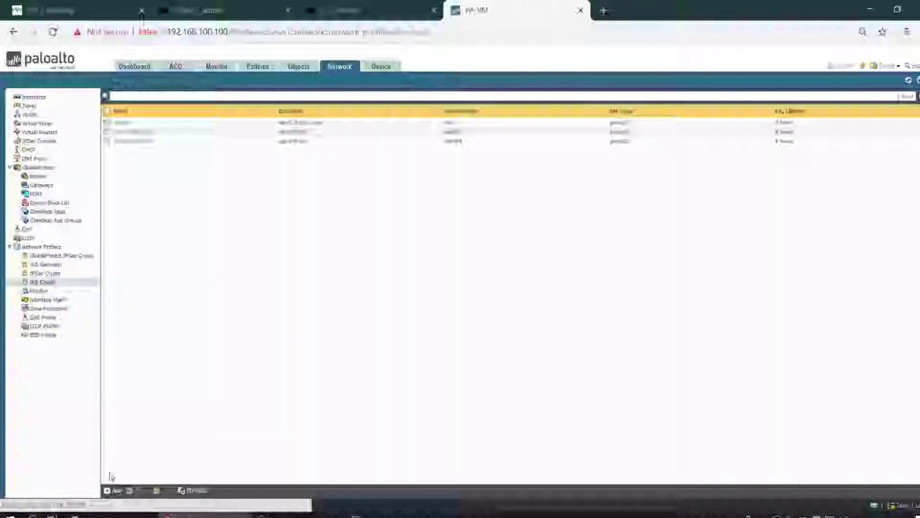
click(110, 490)
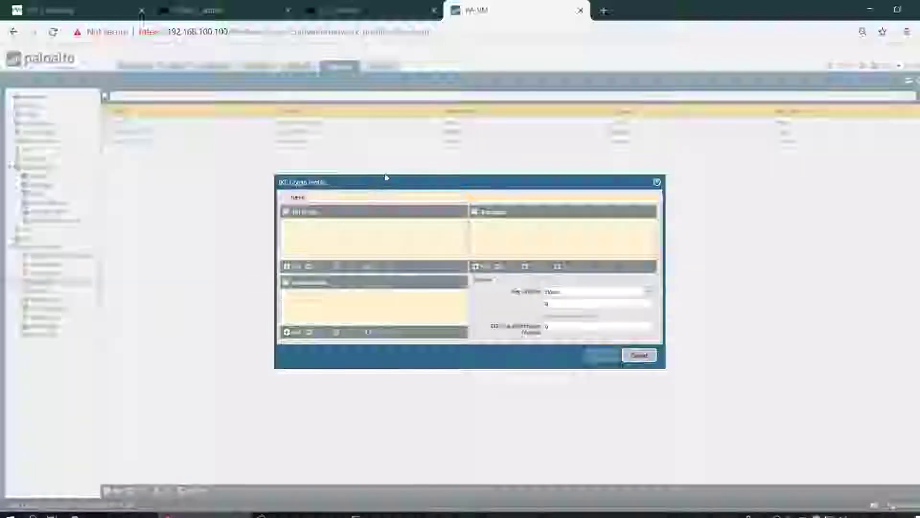
text(PA1)
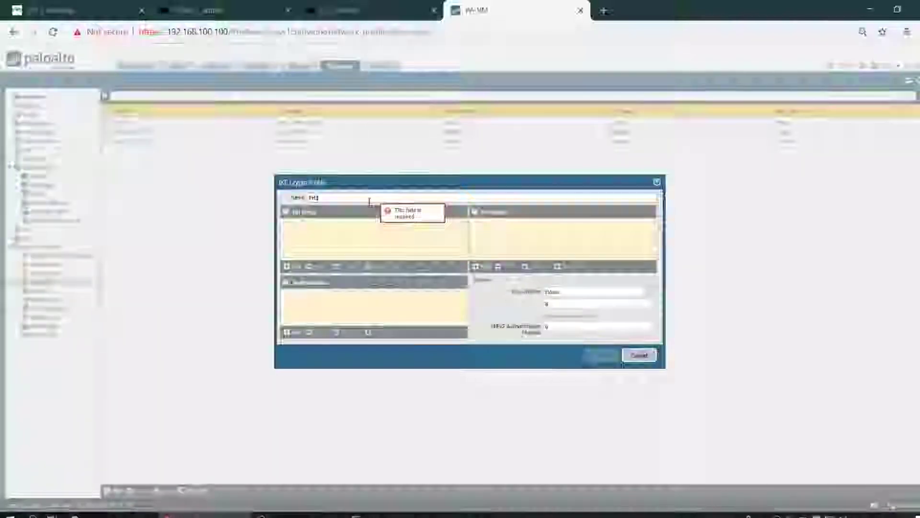
- Give PH1 DH group20, aes-256-cbc encryption and sha256 authentication, then save it
click(293, 269)
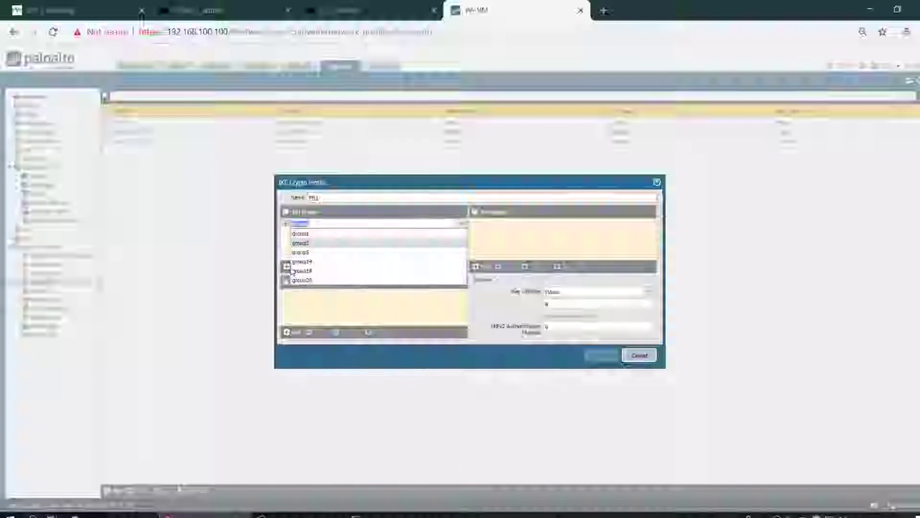
click(302, 280)
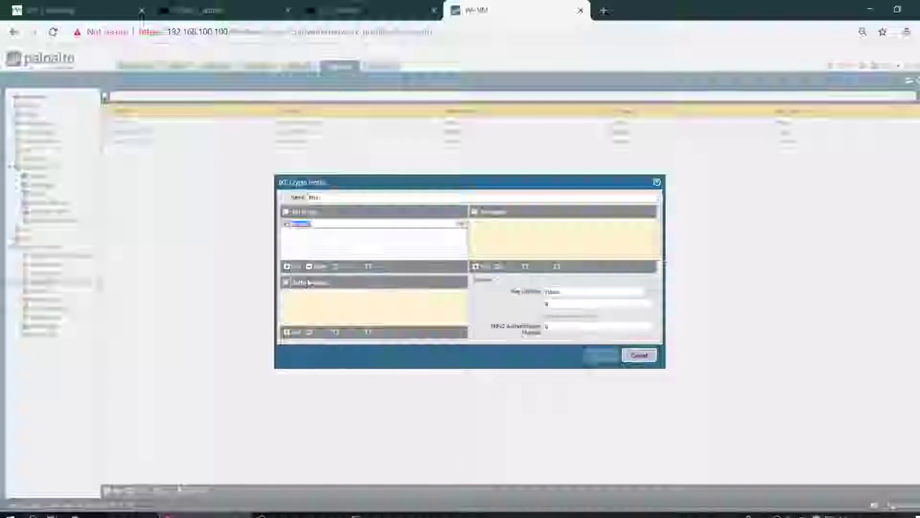
click(482, 266)
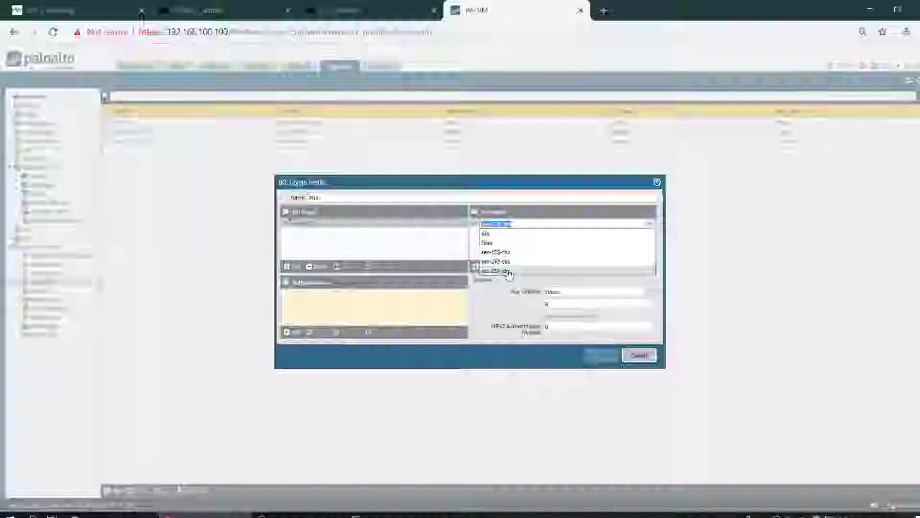
click(508, 276)
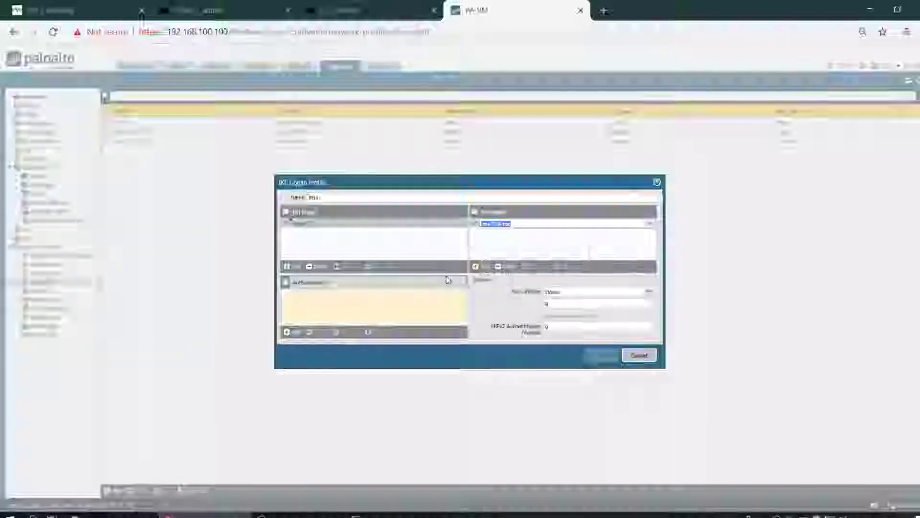
click(295, 333)
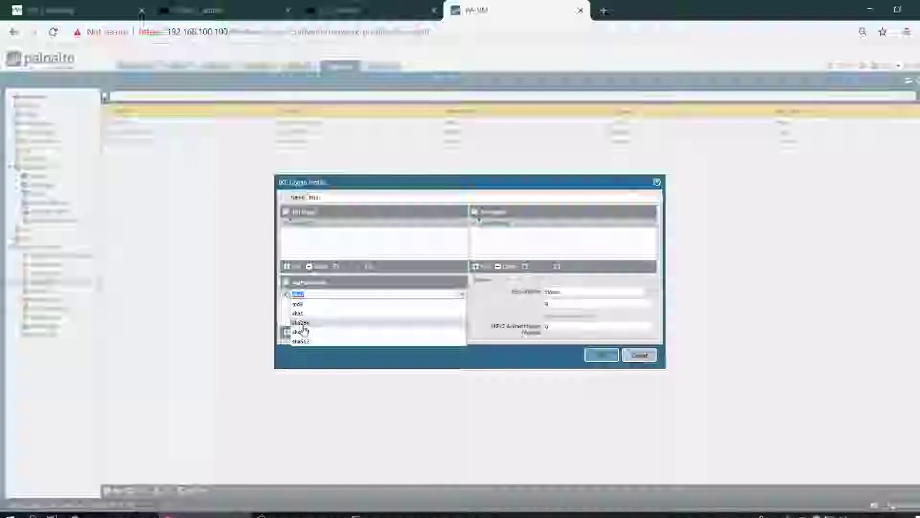
click(299, 342)
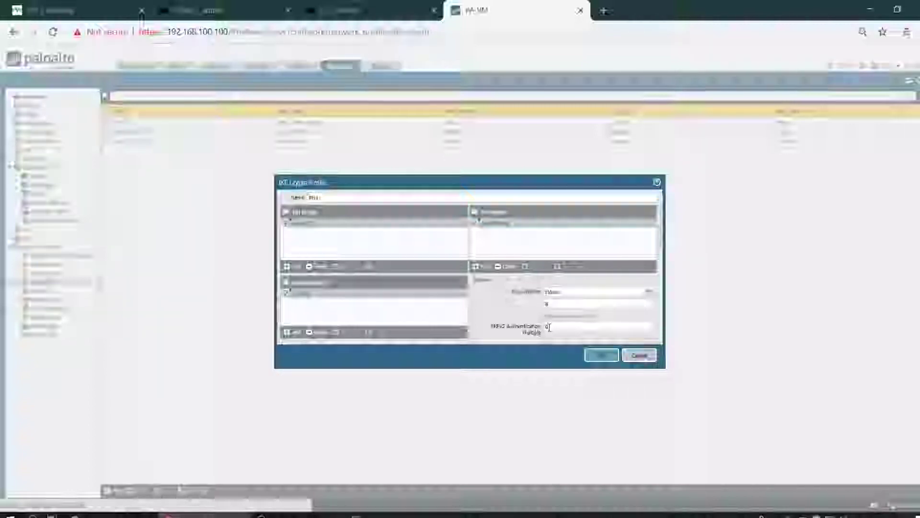
click(602, 355)
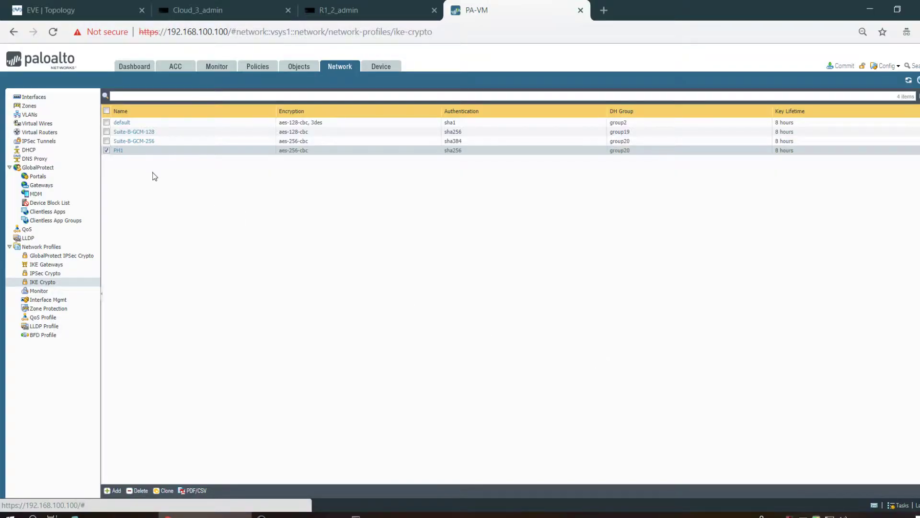
- Reset browser zoom to 100% and start a new IPSec crypto profile named PH2
click(60, 275)
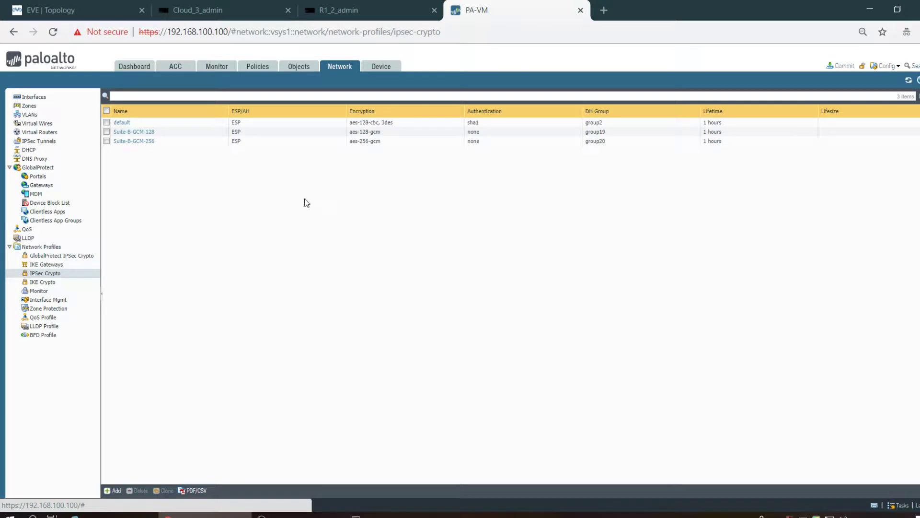
click(862, 32)
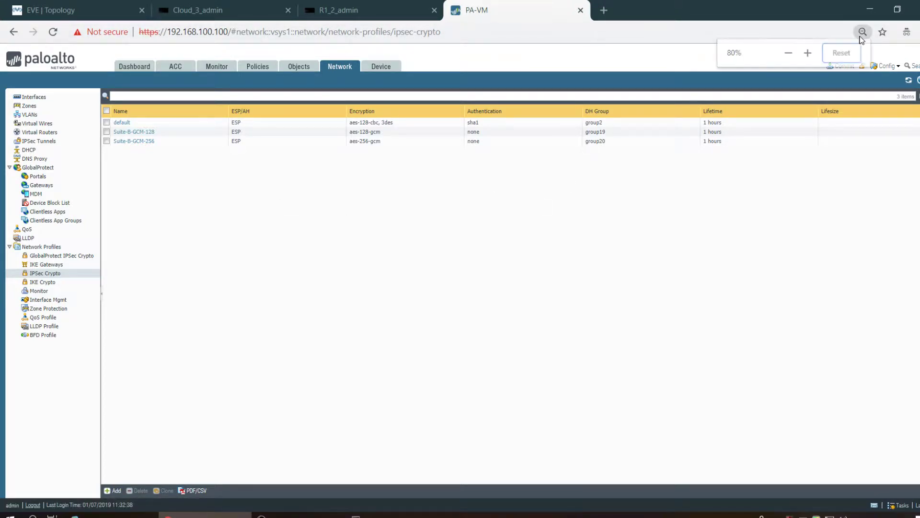
click(826, 55)
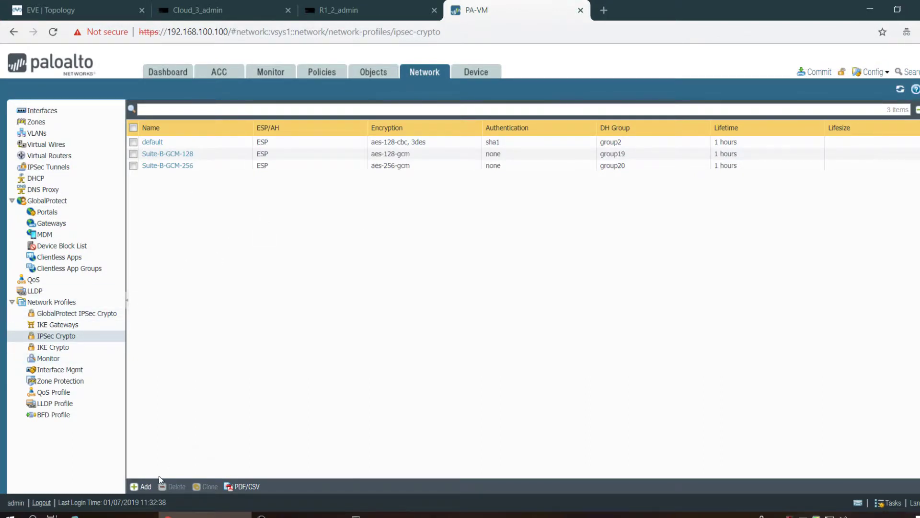
click(140, 486)
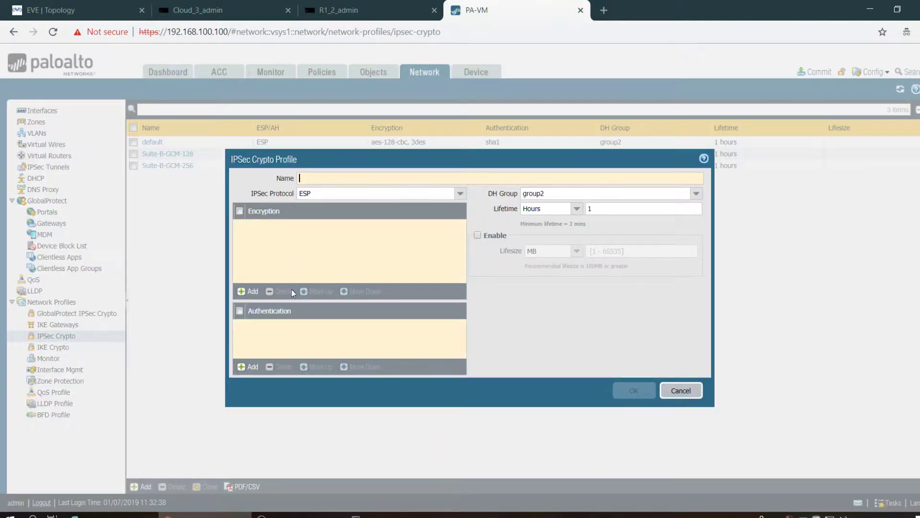
text(PH1)
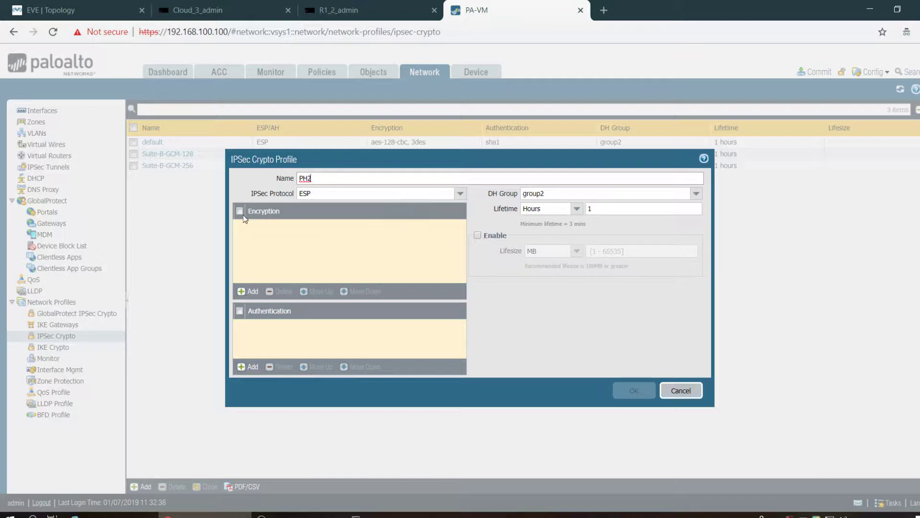
- Give PH2 aes-256-cbc encryption, sha256 authentication and DH group20, then save it
click(249, 292)
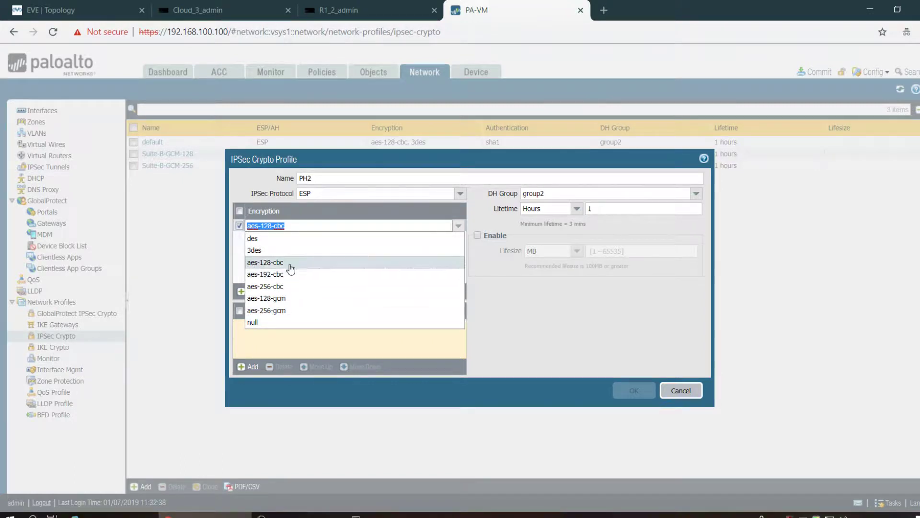
click(266, 286)
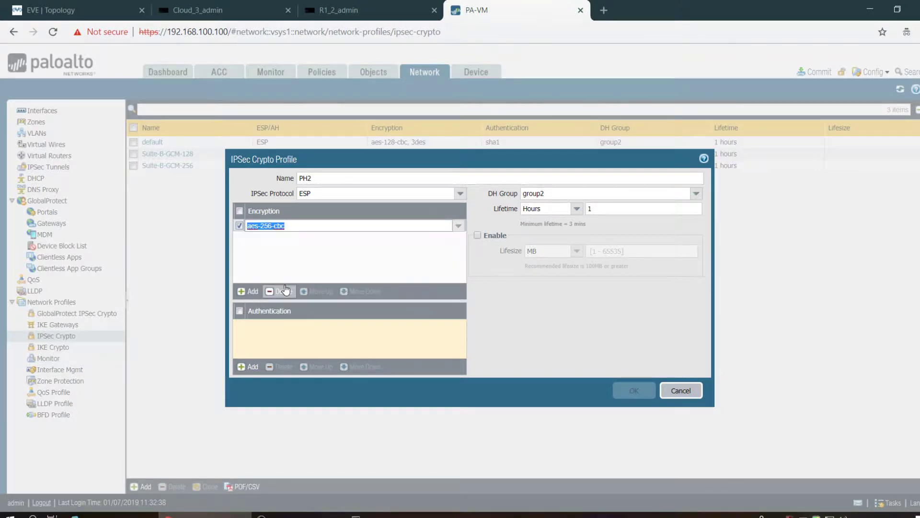
click(252, 367)
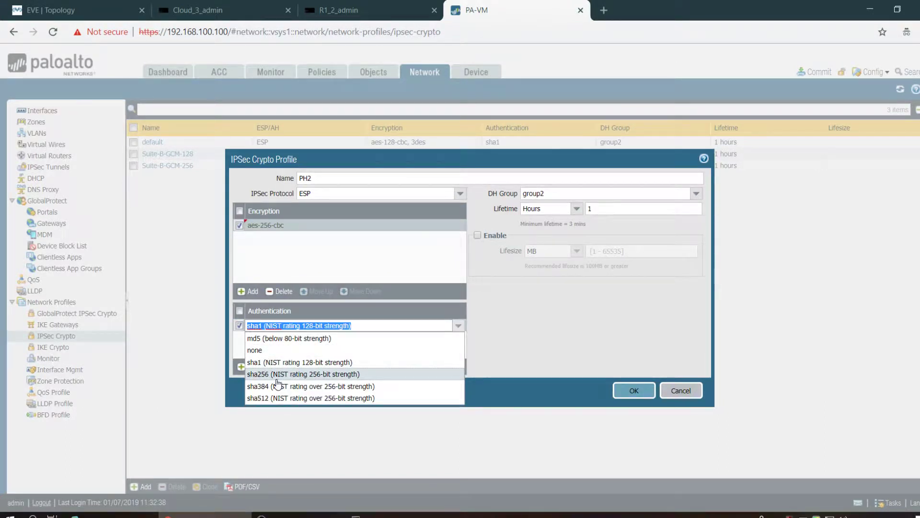
click(268, 377)
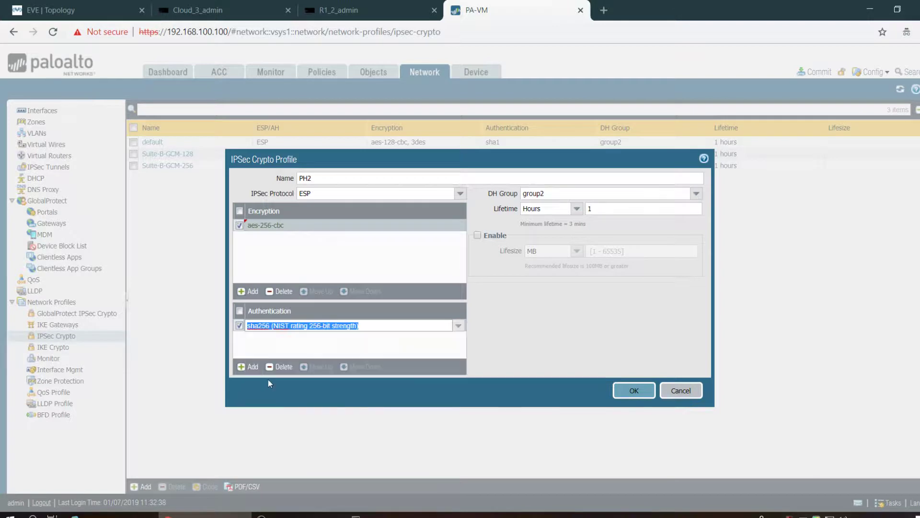
click(355, 346)
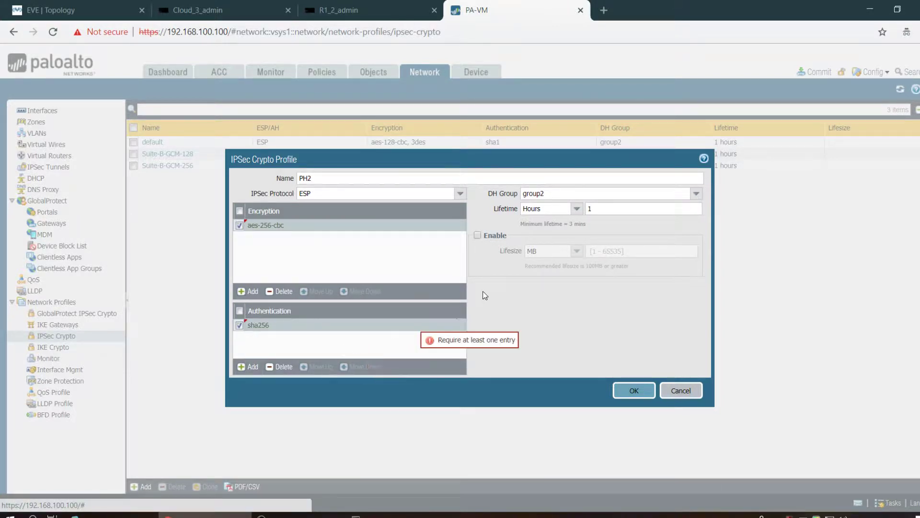
click(599, 194)
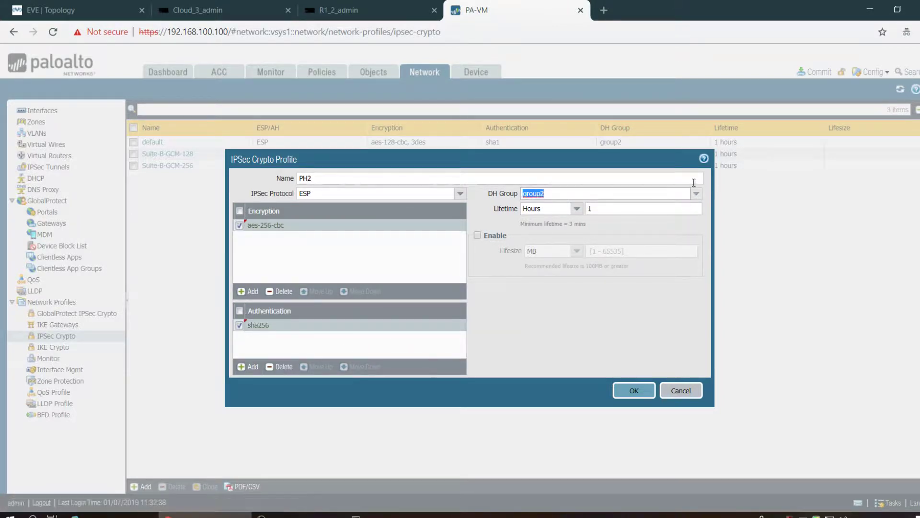
click(695, 194)
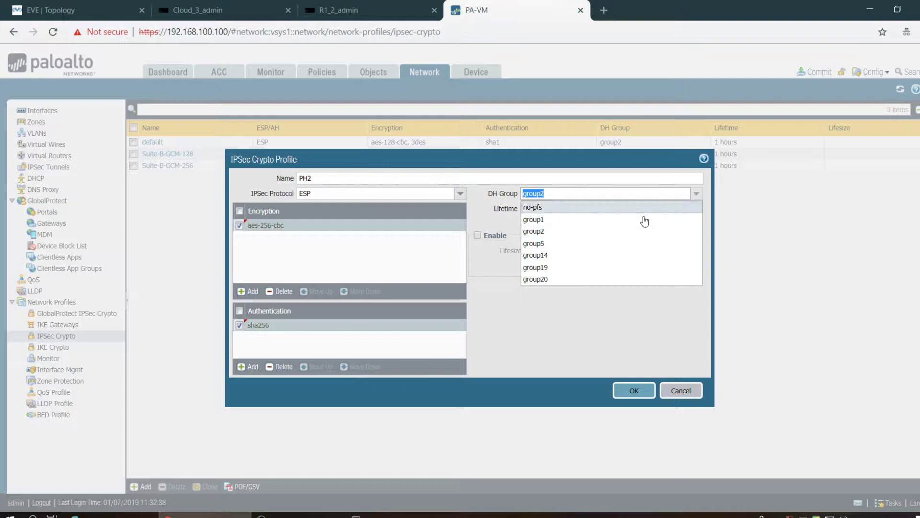
click(585, 284)
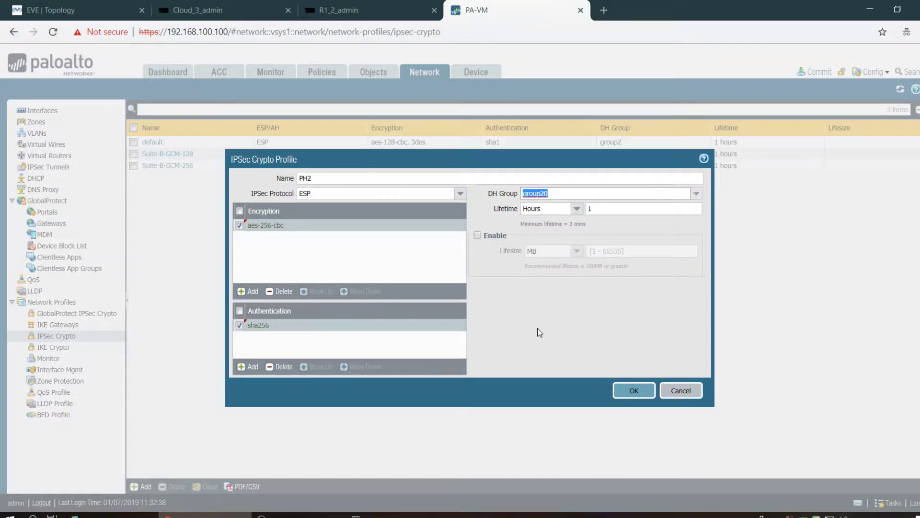
click(634, 391)
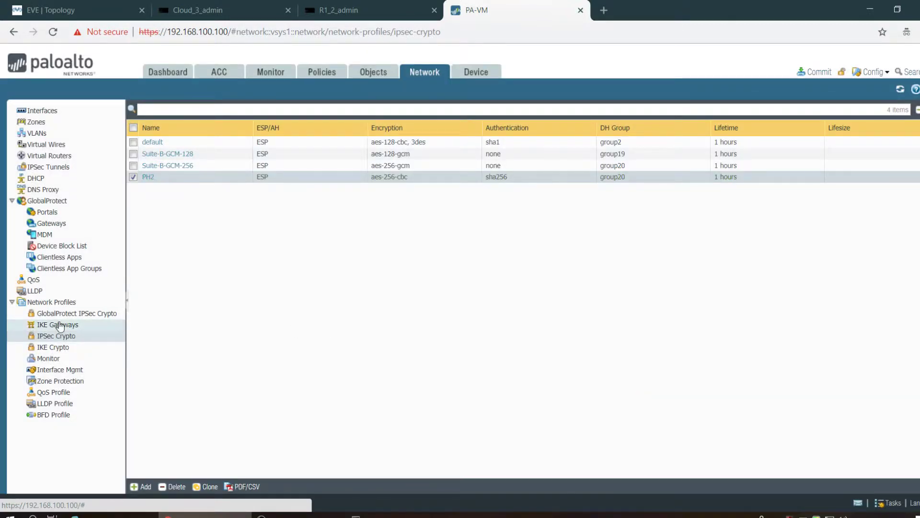
- Start a new IKE gateway named IKE-GW
click(60, 326)
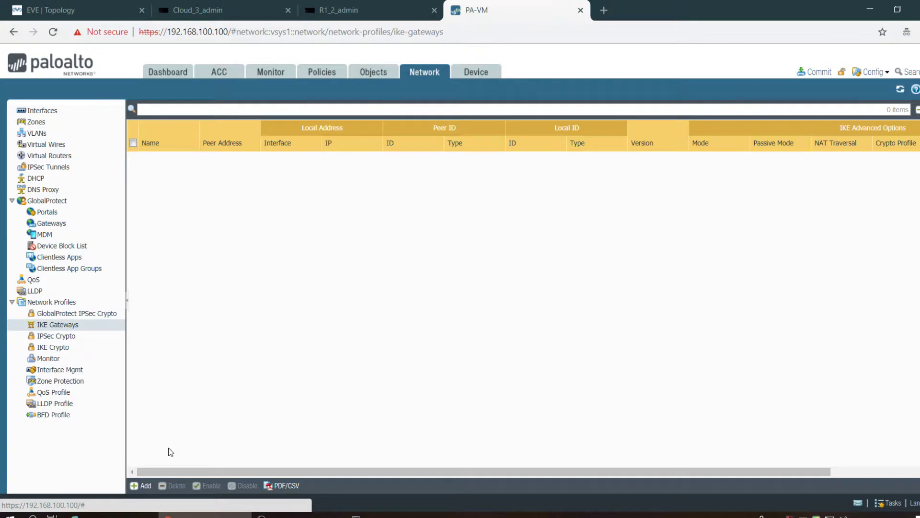
click(143, 485)
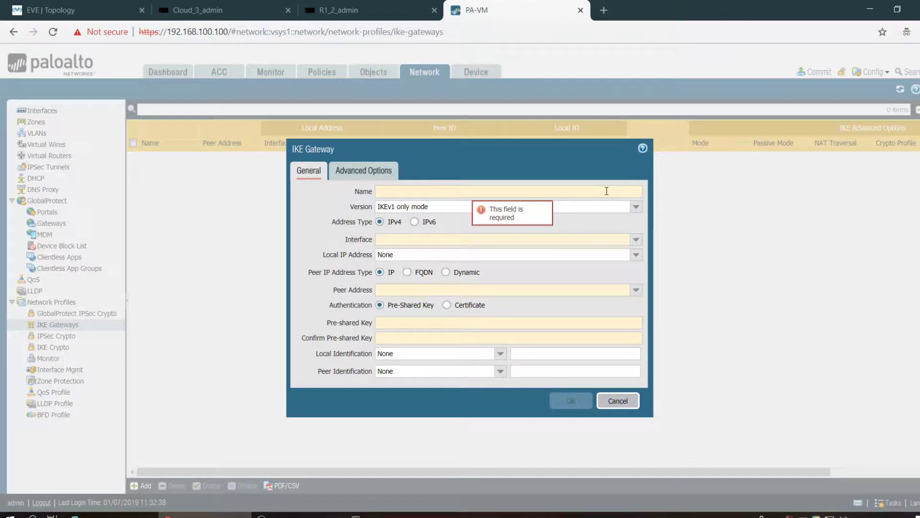
text(IKE-GW)
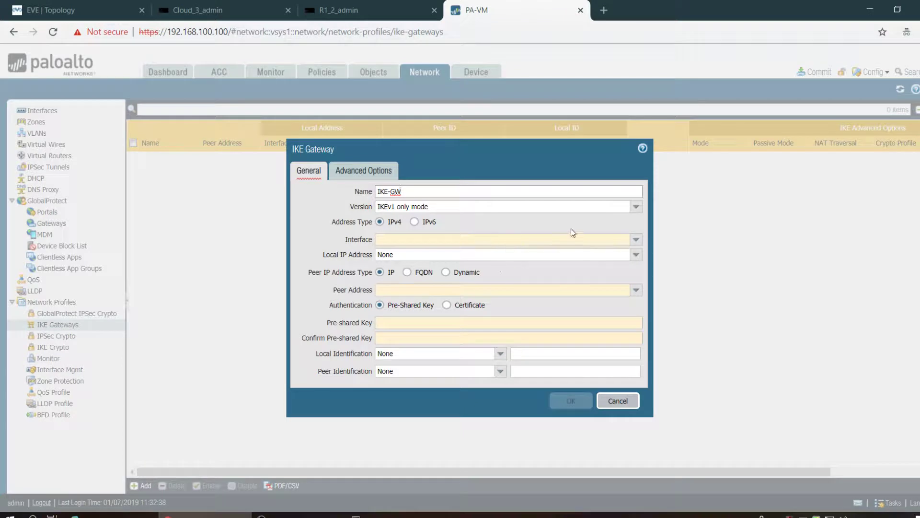
- Set the gateway interface to ethernet1/2 and local IP address to 2.2.2.2/24
click(636, 240)
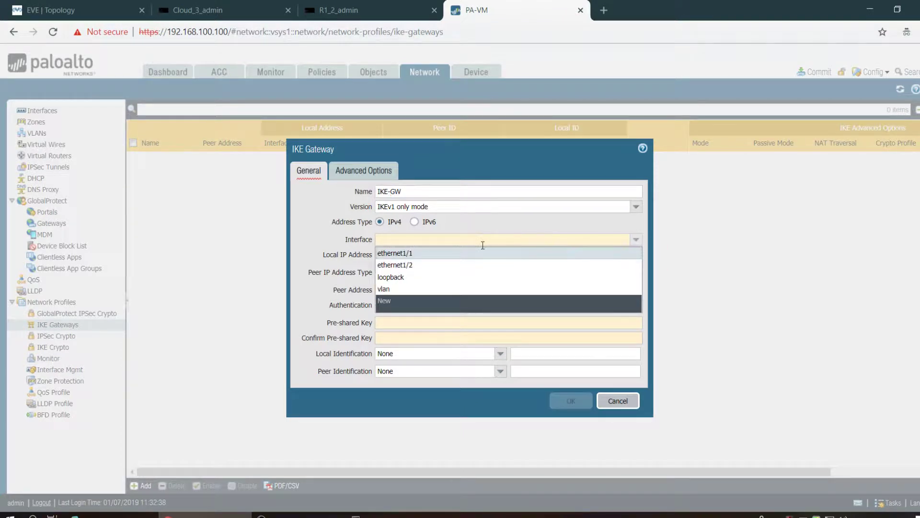
click(465, 265)
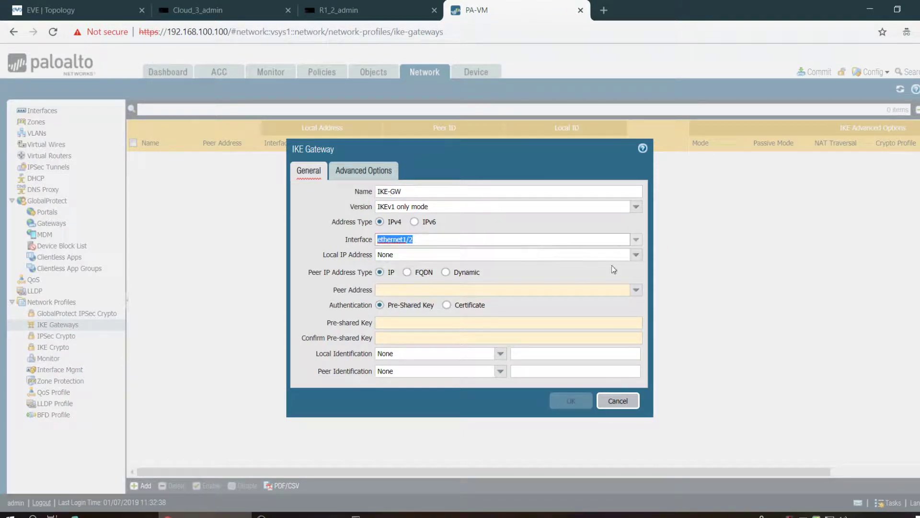
click(636, 254)
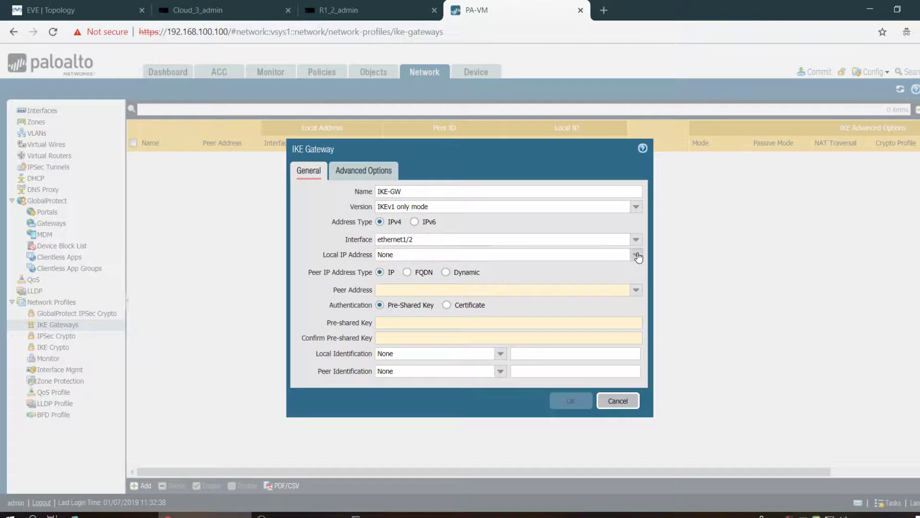
click(490, 277)
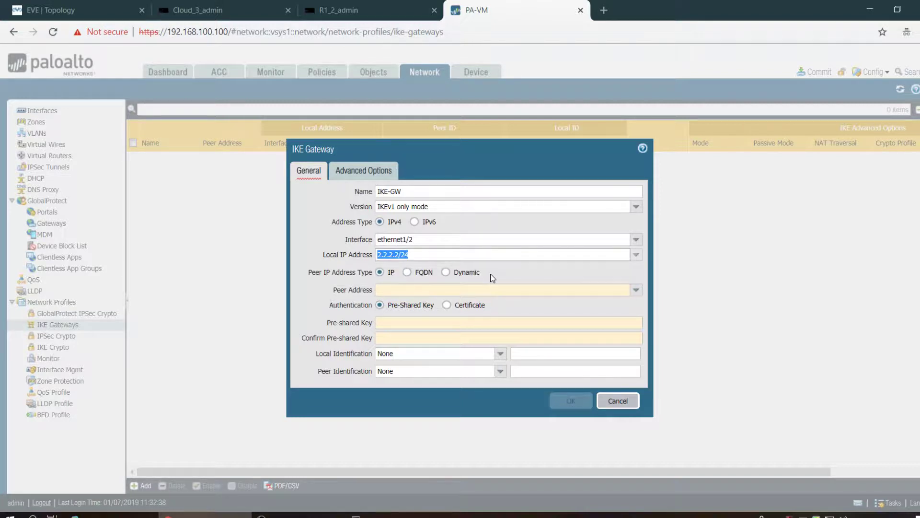
click(562, 286)
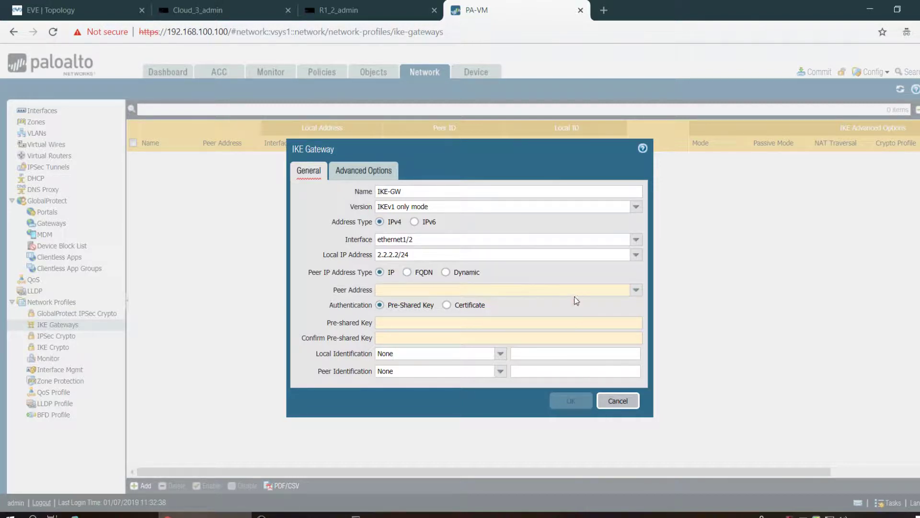
click(634, 290)
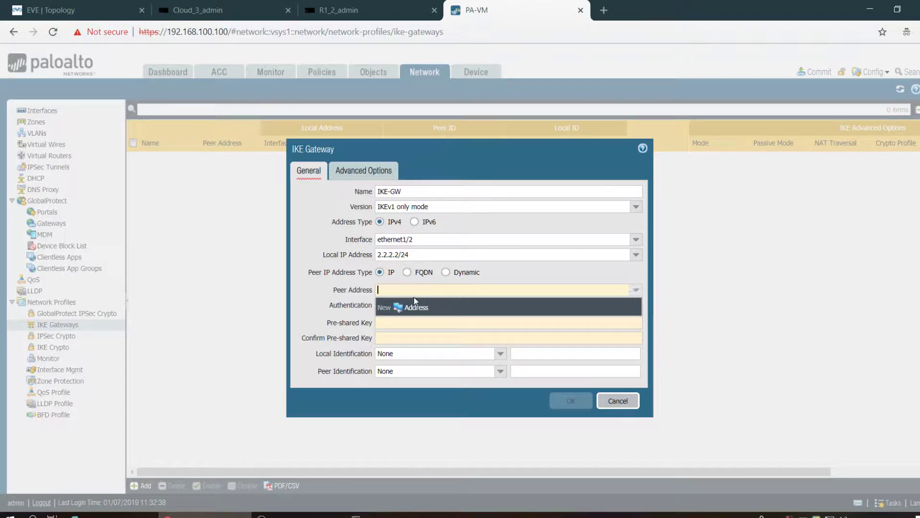
- Create address object 'remote-wan' with IP netmask 1.1.1.1/32 as IKE-GW's peer address
click(413, 308)
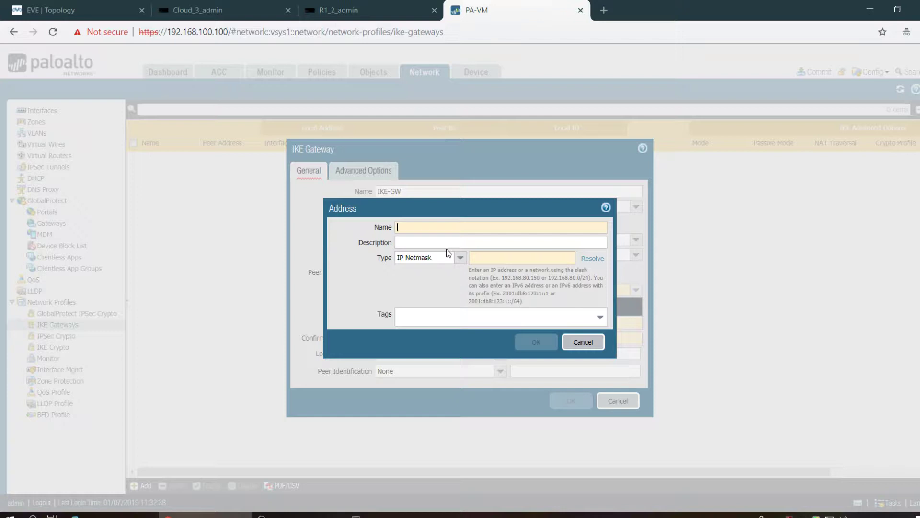
text(remote-war)
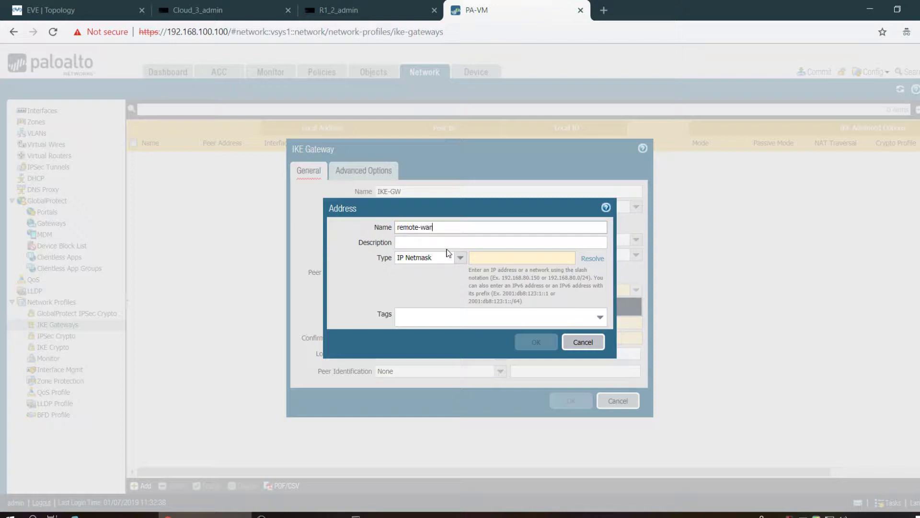
text(n)
click(496, 258)
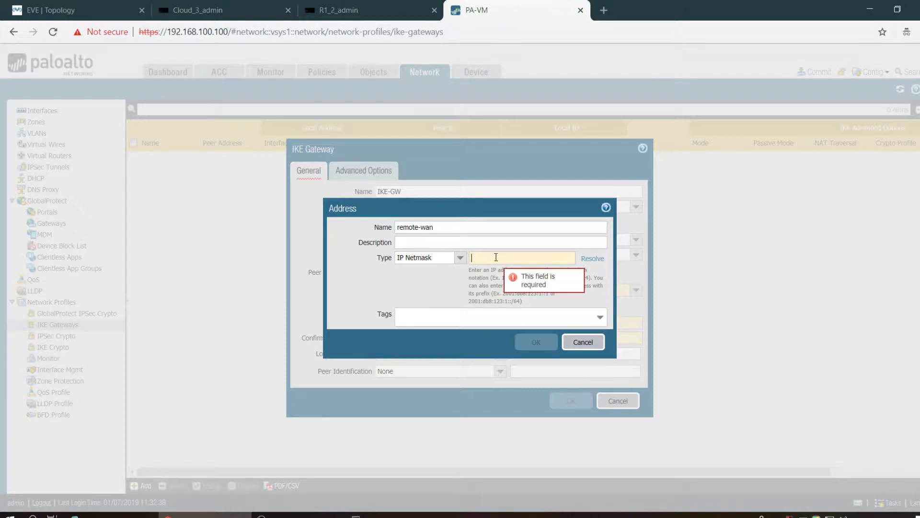
text(2)
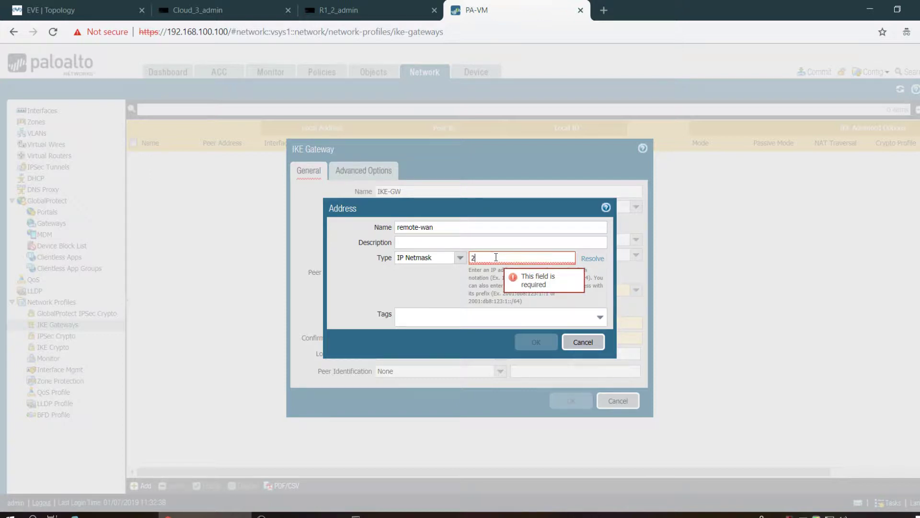
text(1.1.)
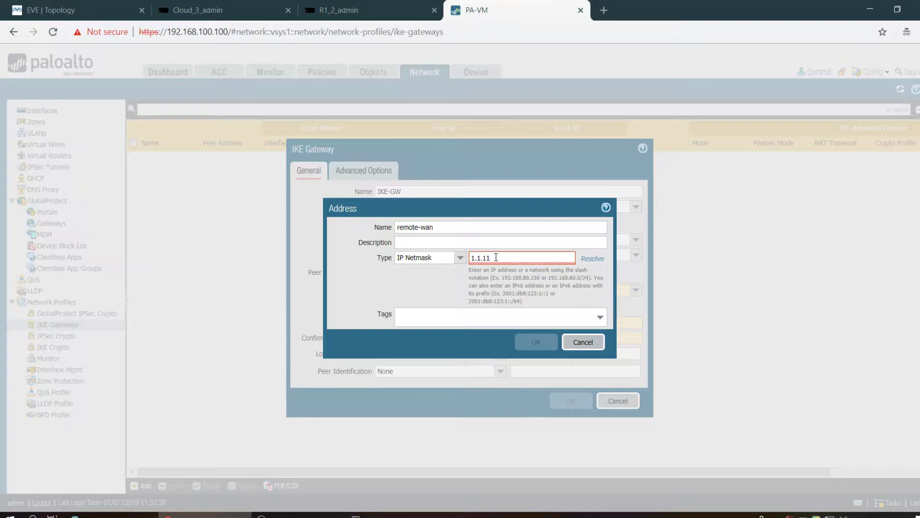
text(1)
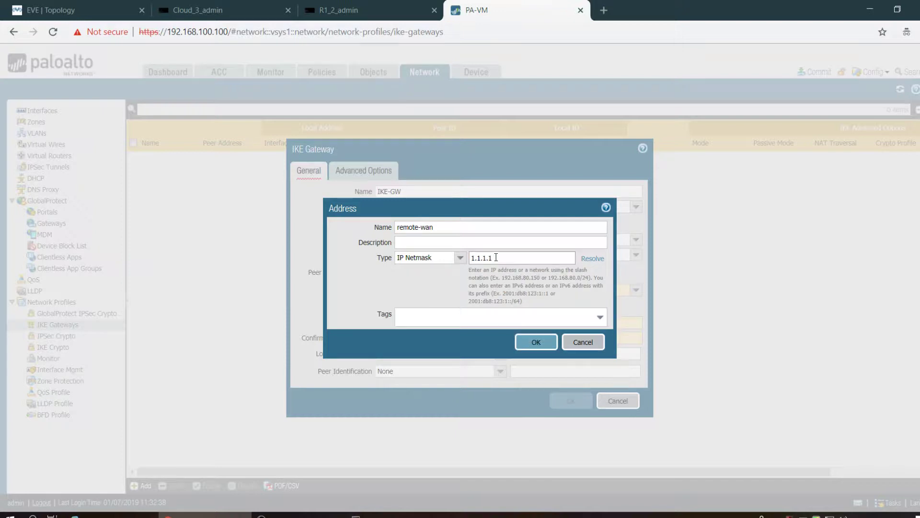
text(/32)
click(522, 342)
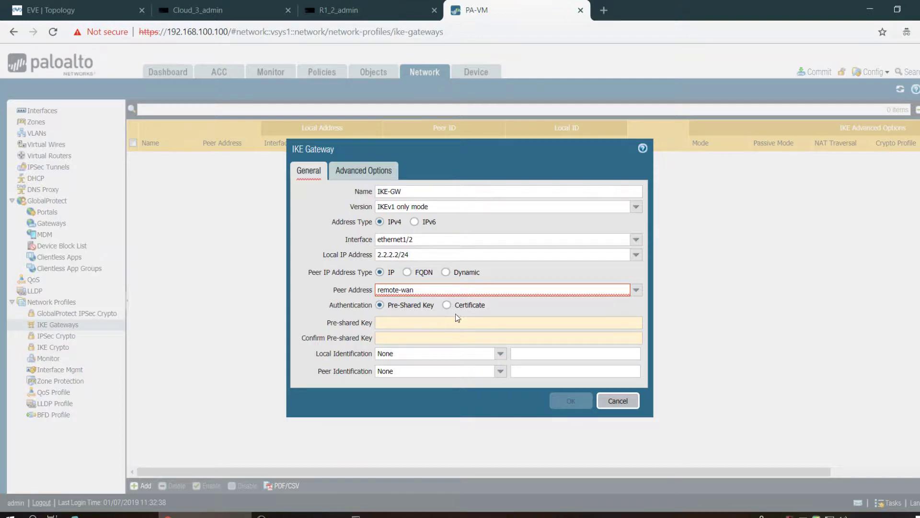
- Enter and confirm the gateway's pre-shared key
click(430, 318)
text(cis)
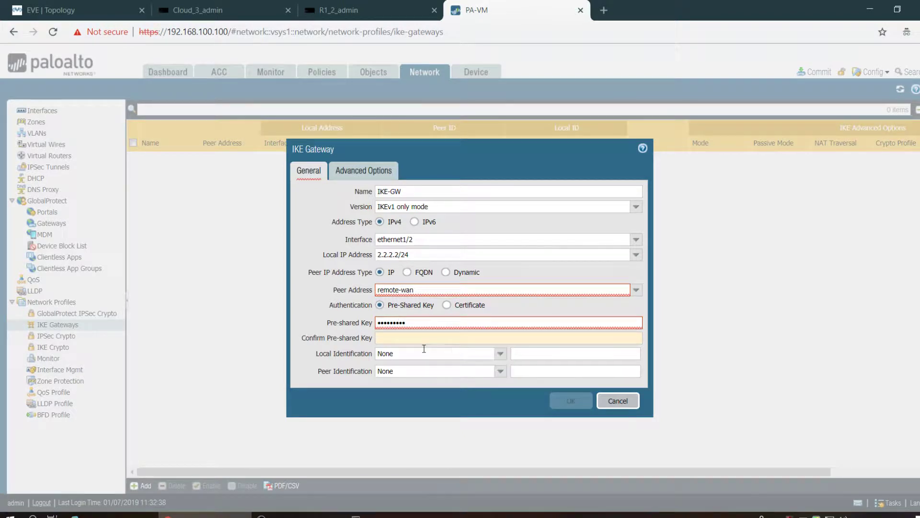
click(424, 337)
text(cisco)
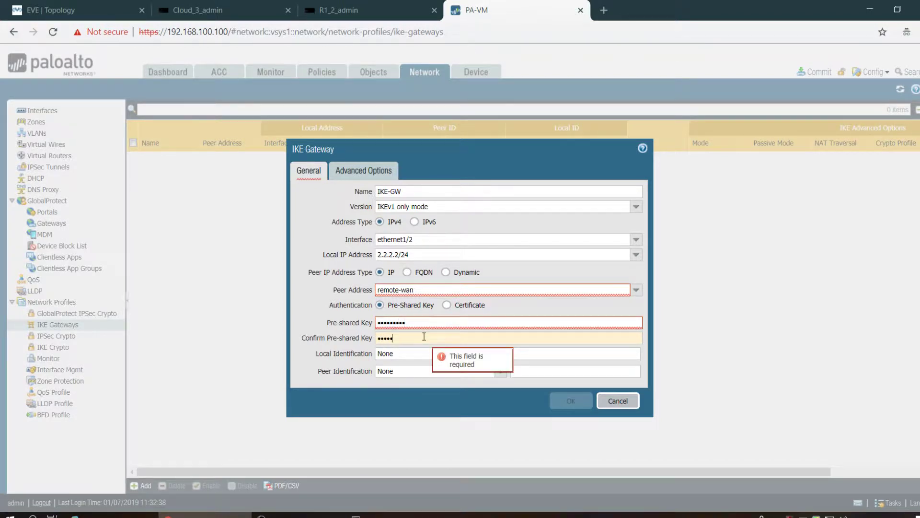
text(1234)
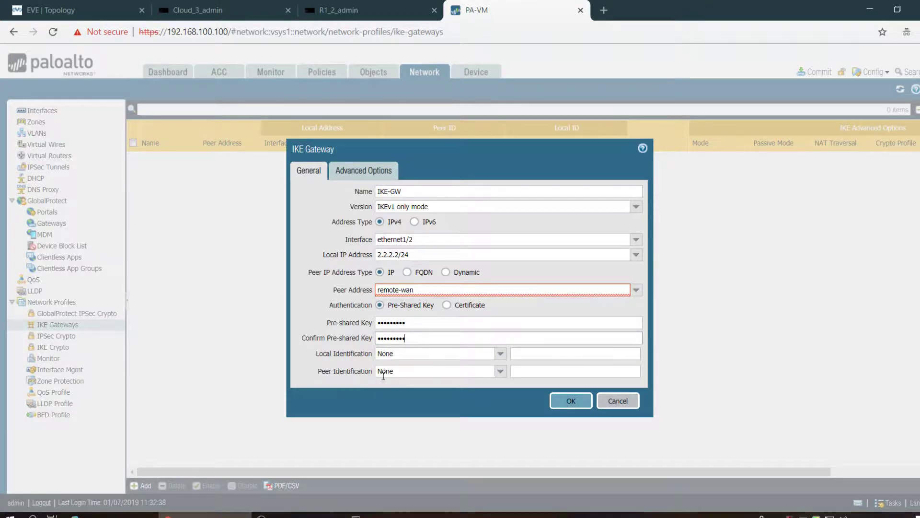
- In Advanced Options, keep exchange mode auto and set the IKE crypto profile to PH1
click(356, 172)
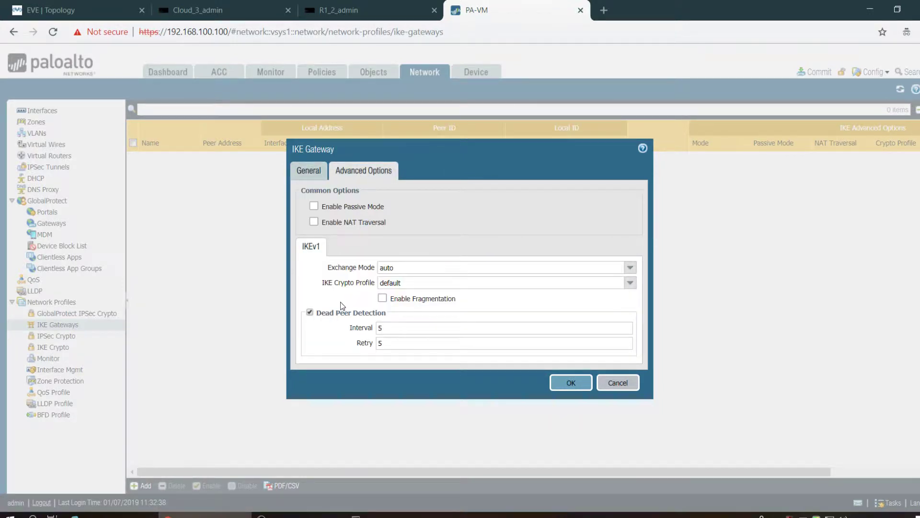
click(631, 268)
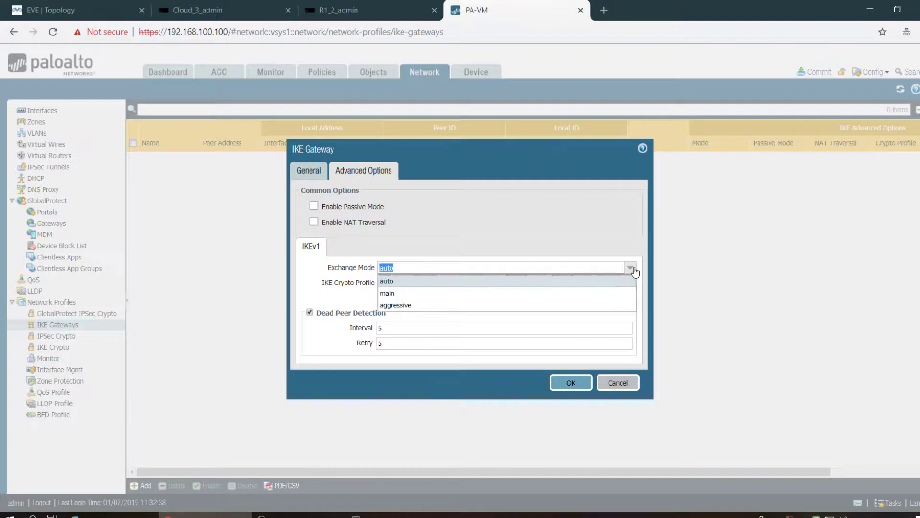
click(490, 295)
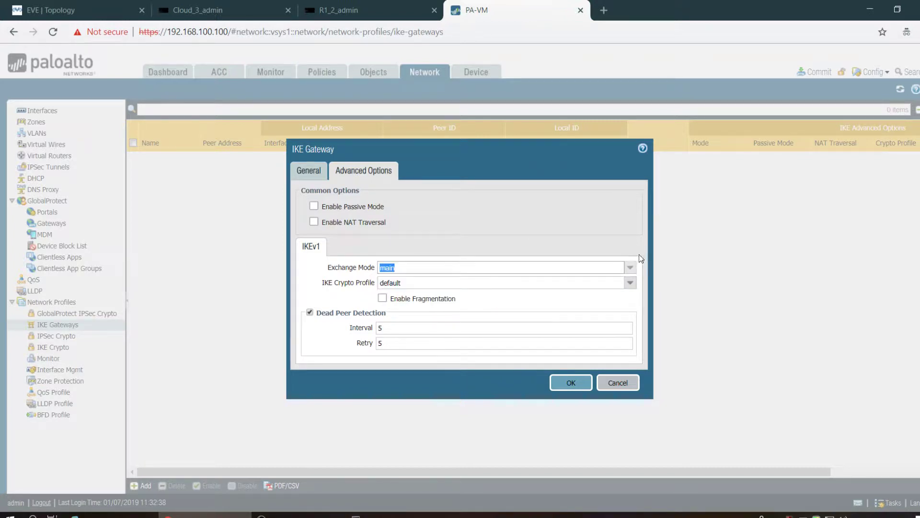
click(631, 270)
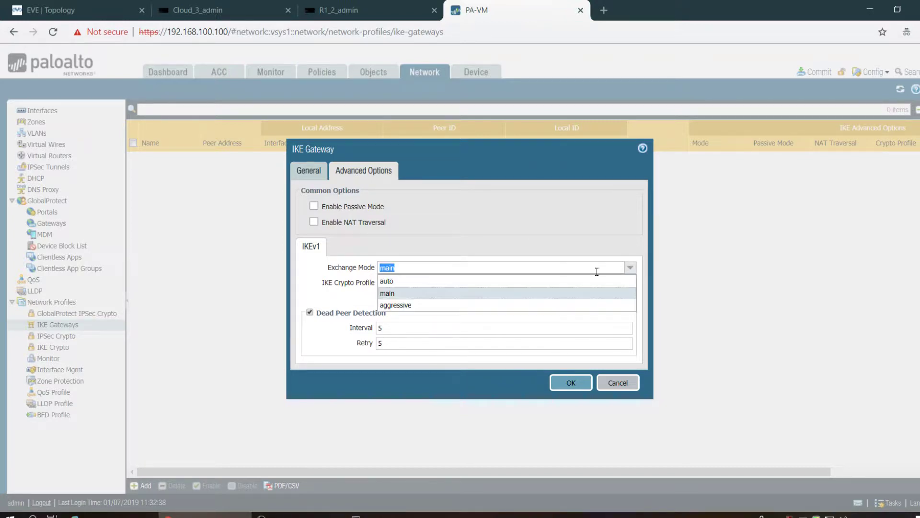
click(552, 281)
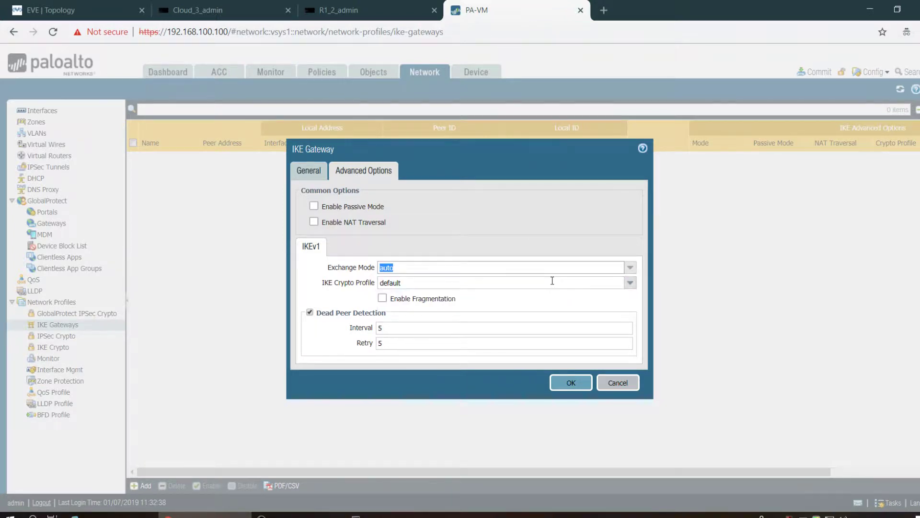
click(630, 283)
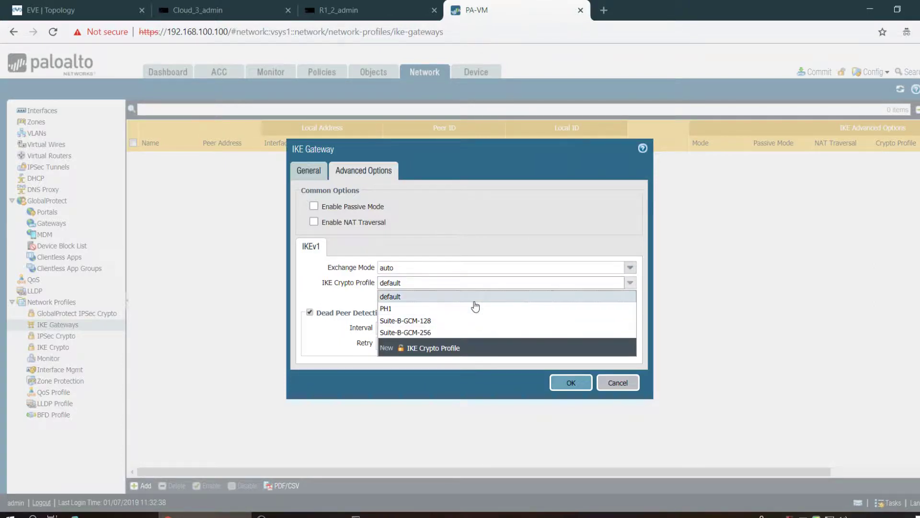
click(475, 297)
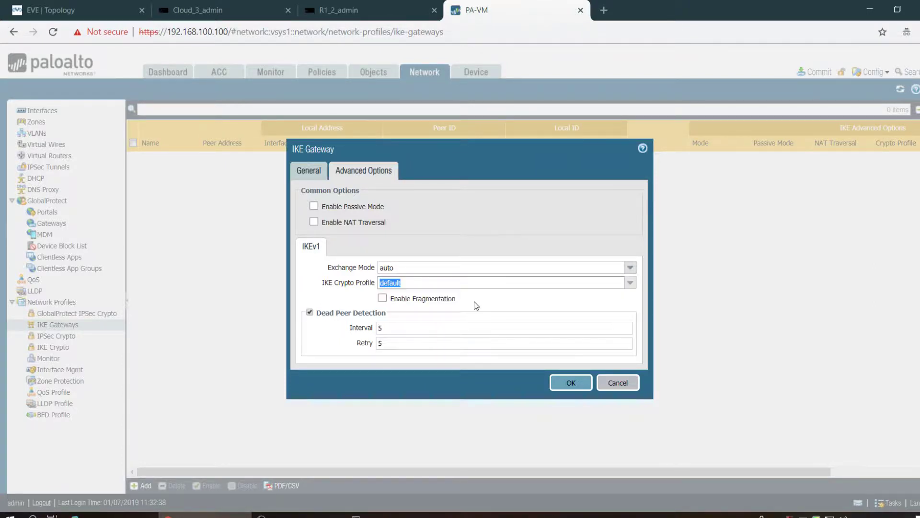
click(629, 283)
click(527, 308)
- Save the IKE-GW gateway and start an IPSec tunnel named 'PH-2 tunnel'
click(571, 384)
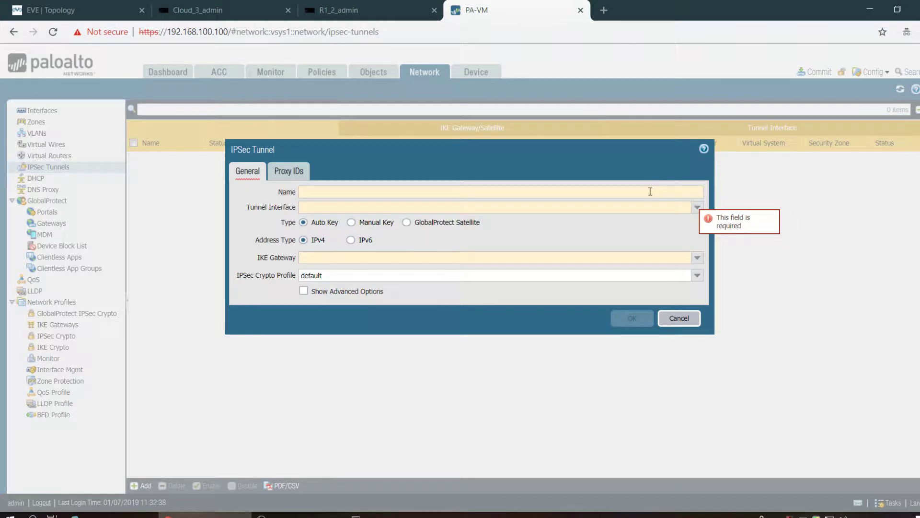
text(H-)
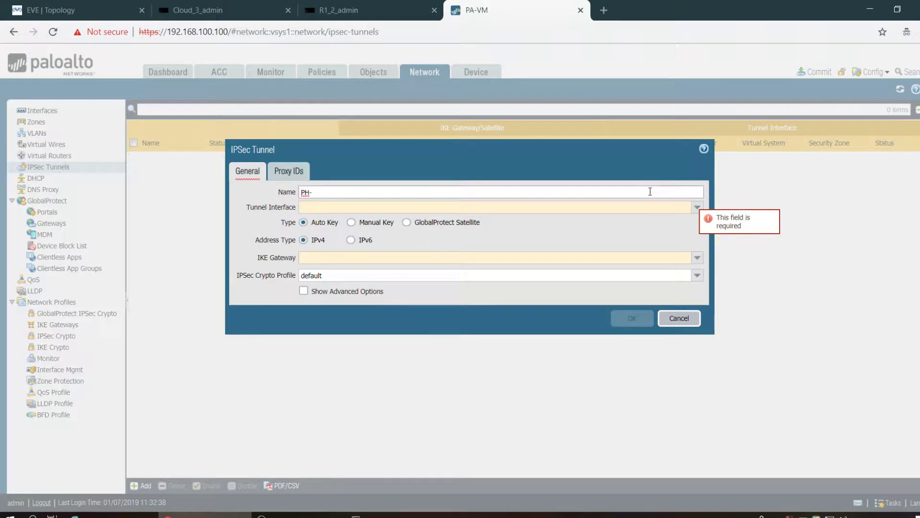
key(BackSpace)
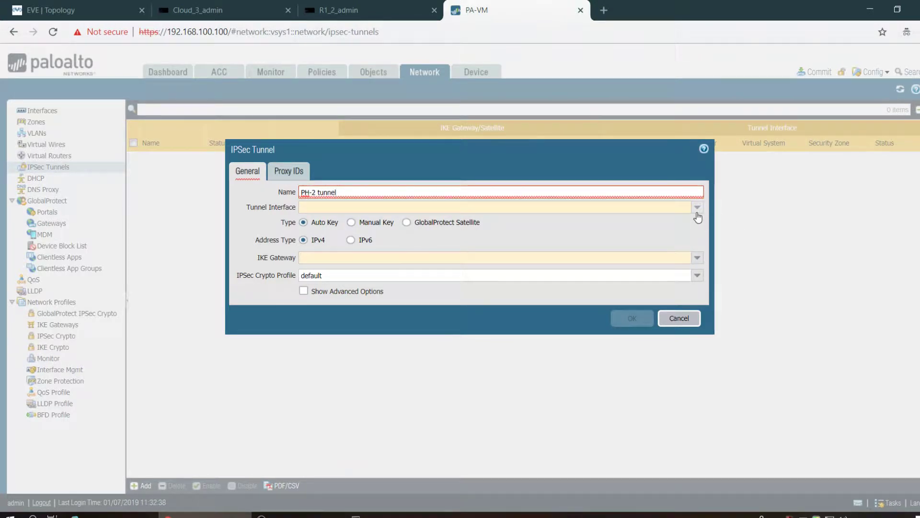
click(649, 208)
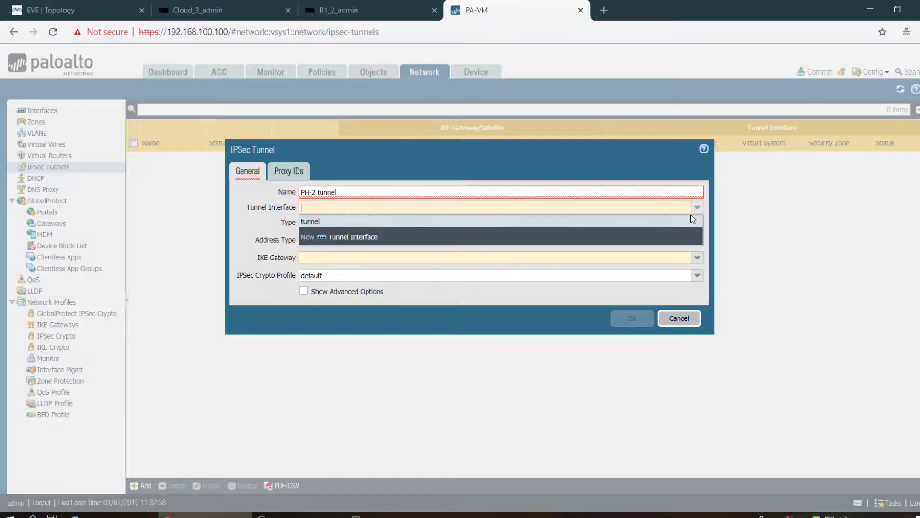
- Create tunnel interface tunnel.10 in the default virtual router
click(353, 236)
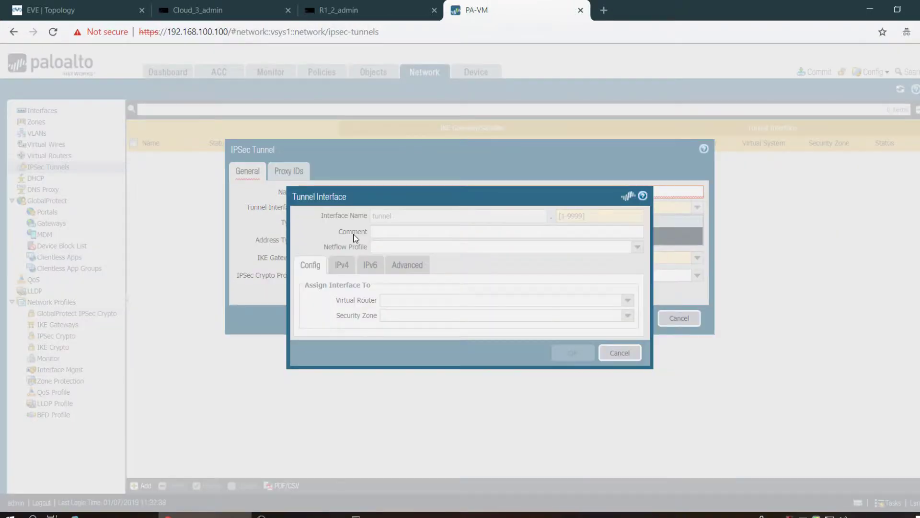
click(585, 217)
text(10)
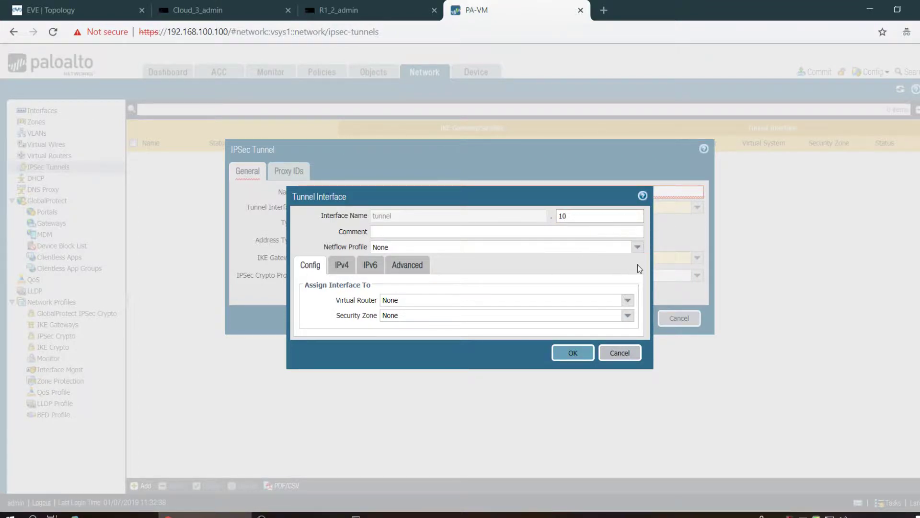
click(628, 302)
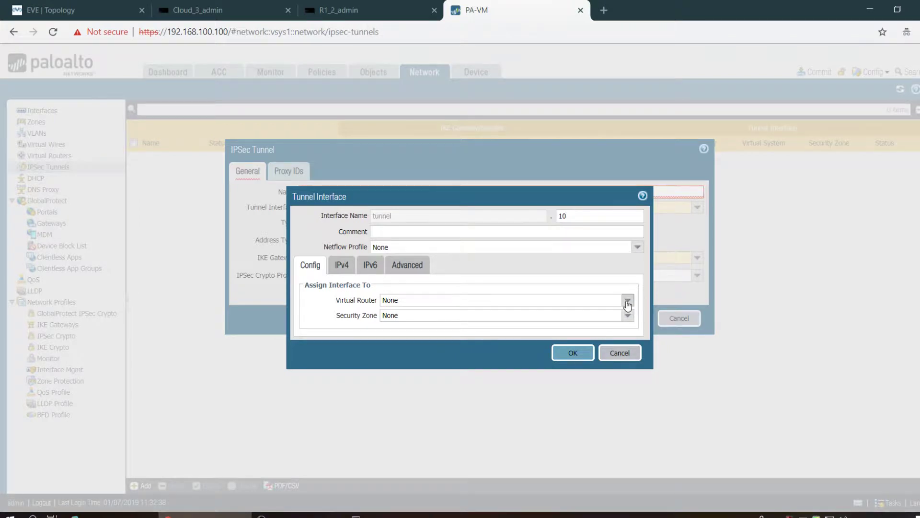
click(545, 325)
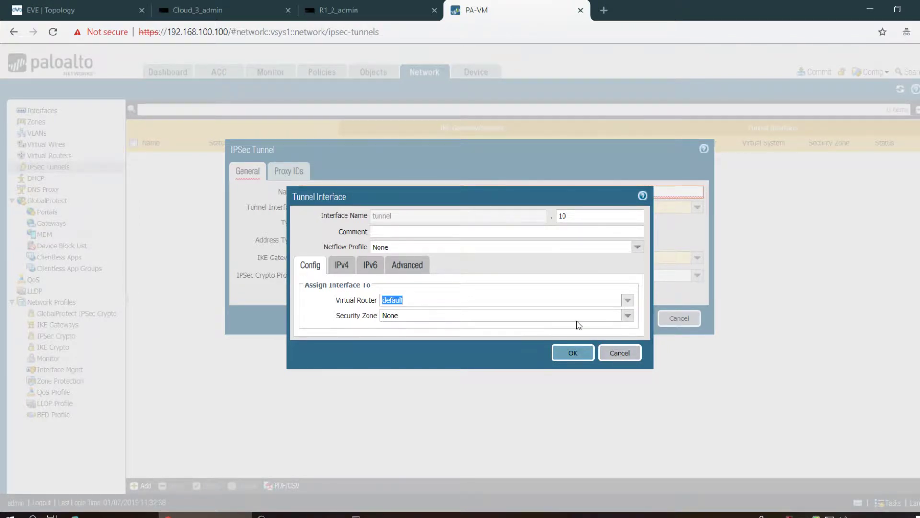
- Put tunnel.10 in a new security zone named VPN and save the interface
click(627, 316)
click(425, 374)
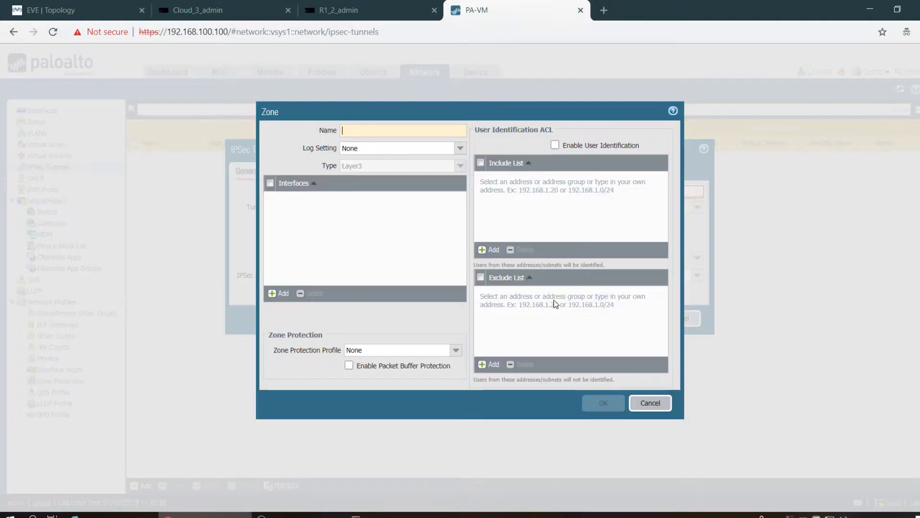
text(VPN)
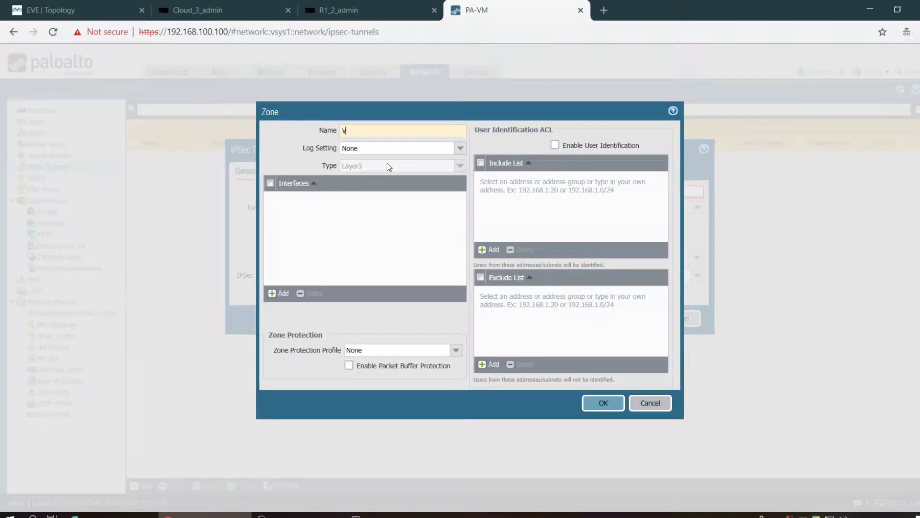
click(586, 408)
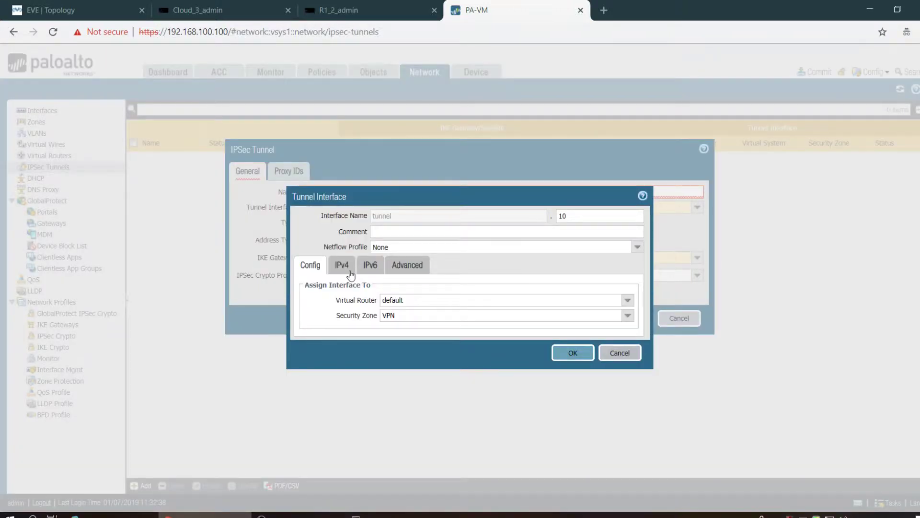
click(349, 272)
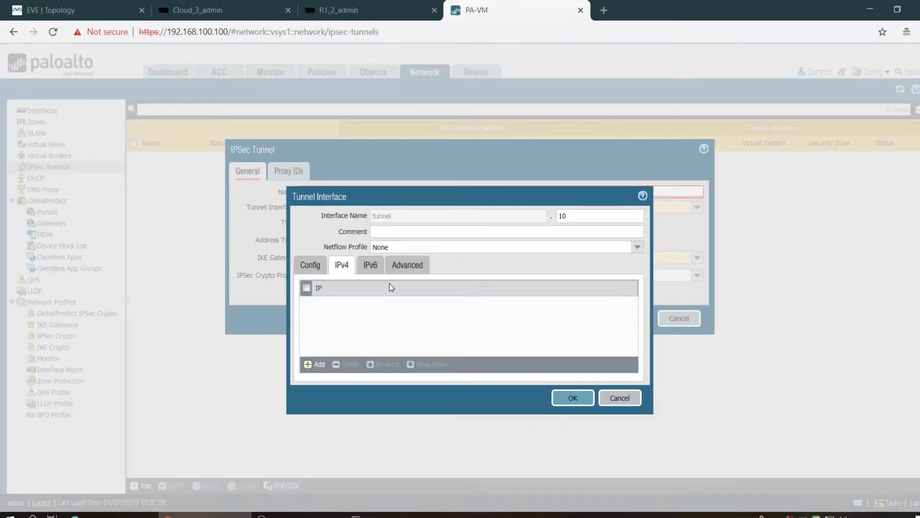
click(381, 272)
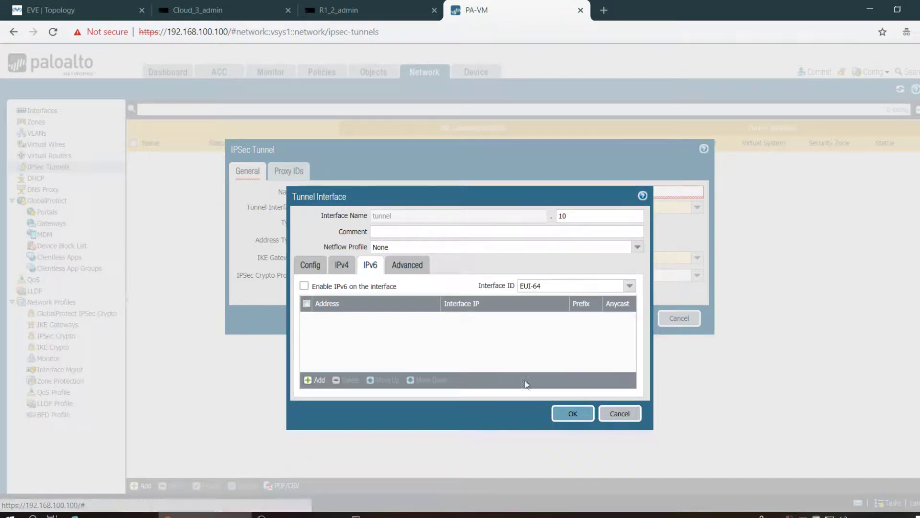
click(573, 413)
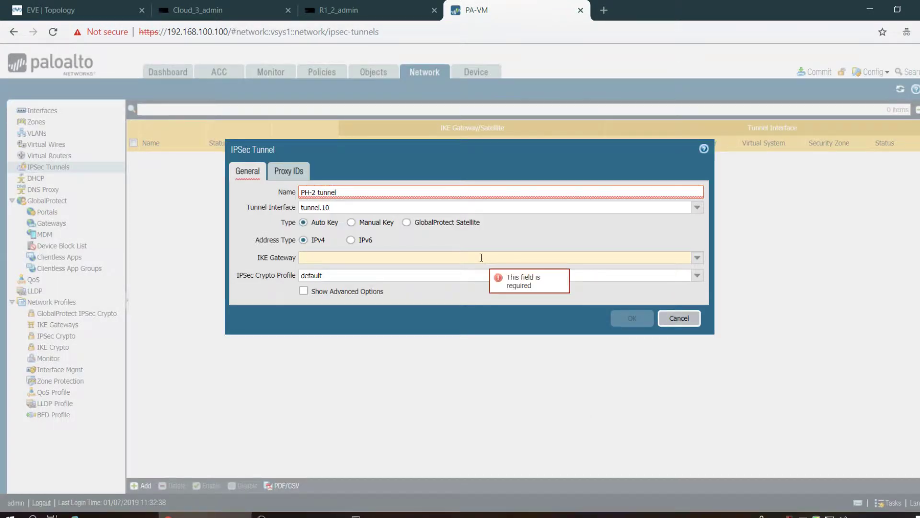
- Set the tunnel's IKE gateway to IKE-GW and IPSec crypto profile to PH2, reviewing Proxy IDs
click(697, 257)
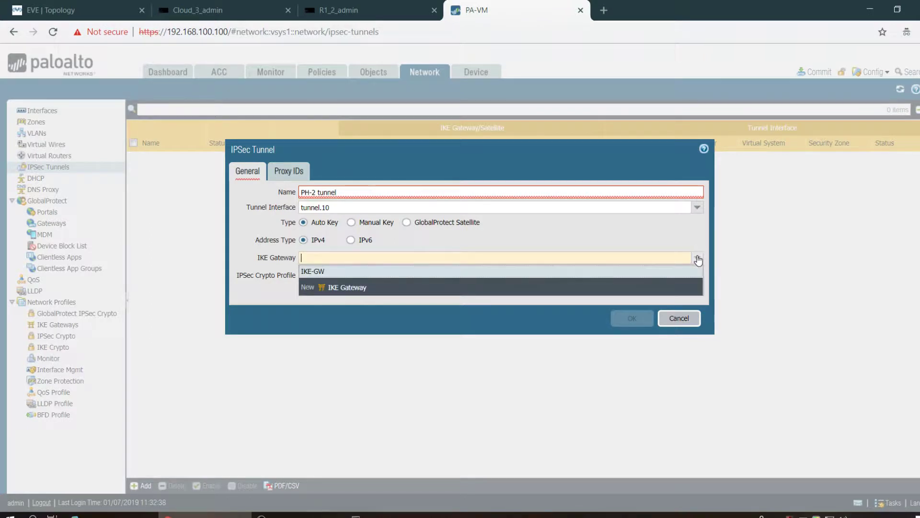
click(321, 271)
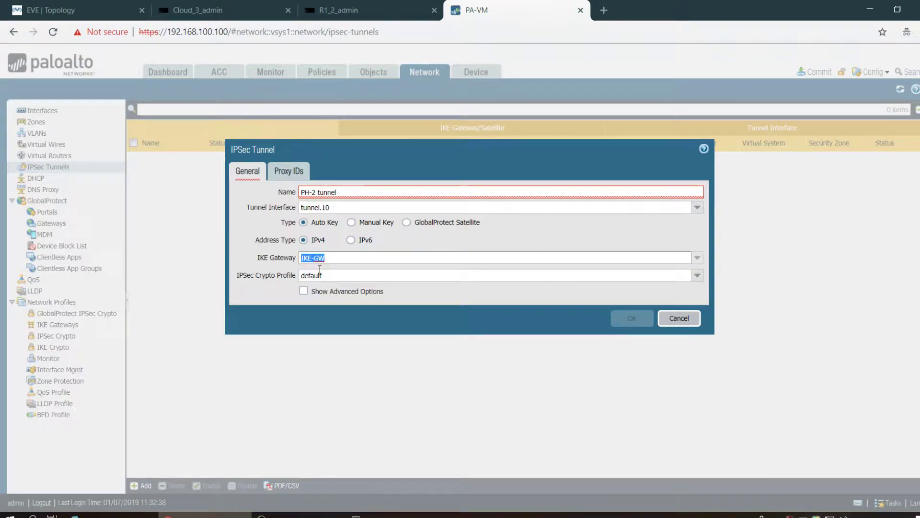
click(697, 276)
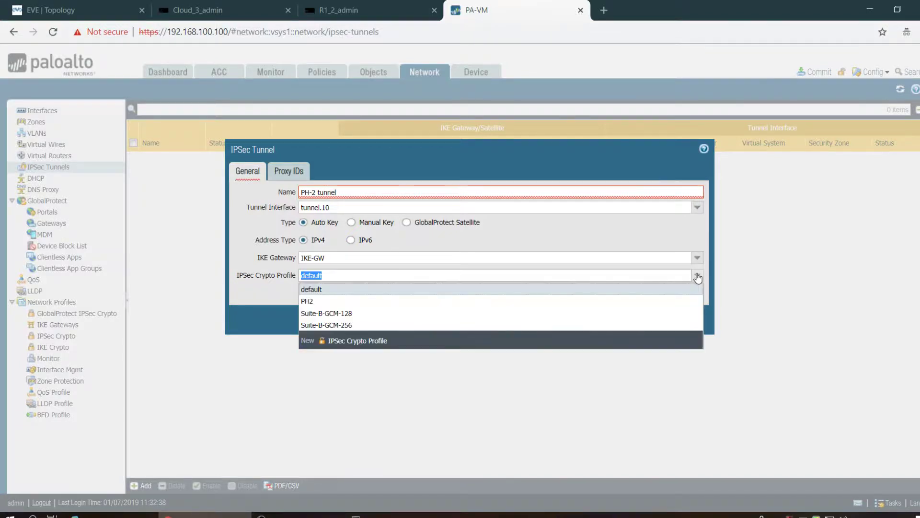
click(392, 303)
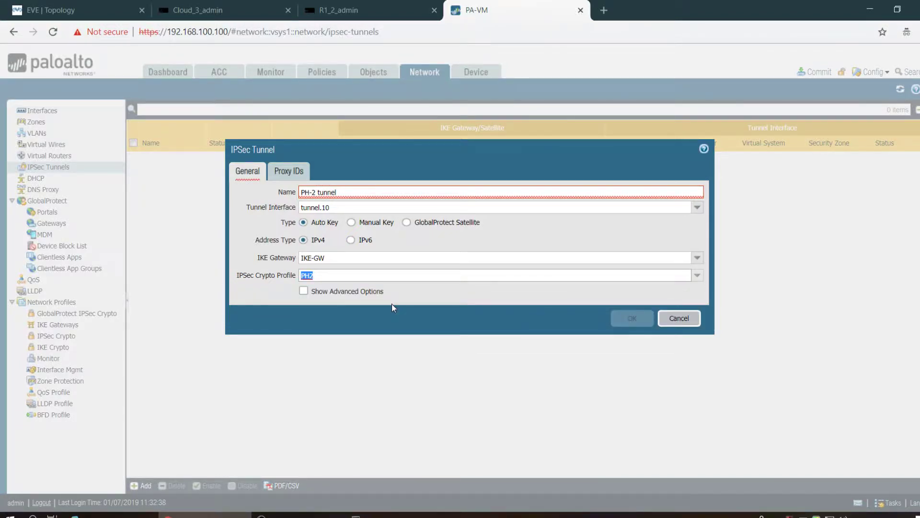
click(304, 291)
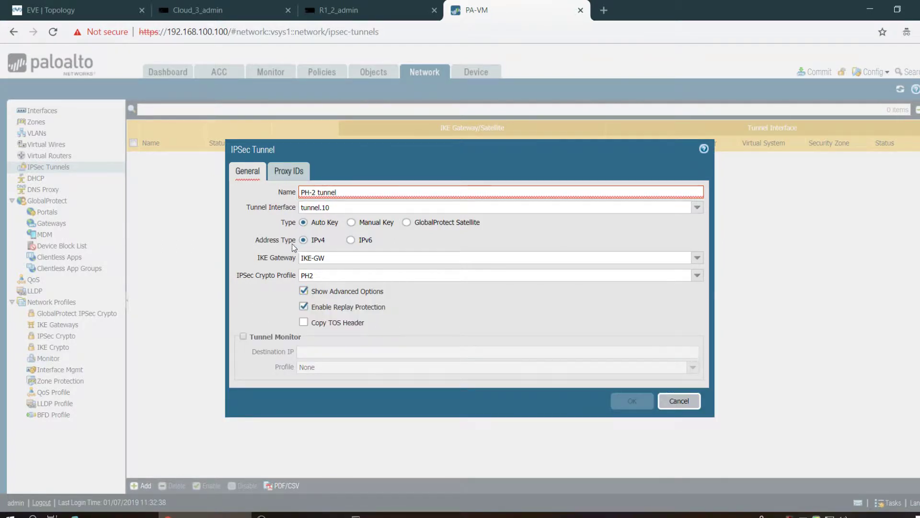
click(283, 176)
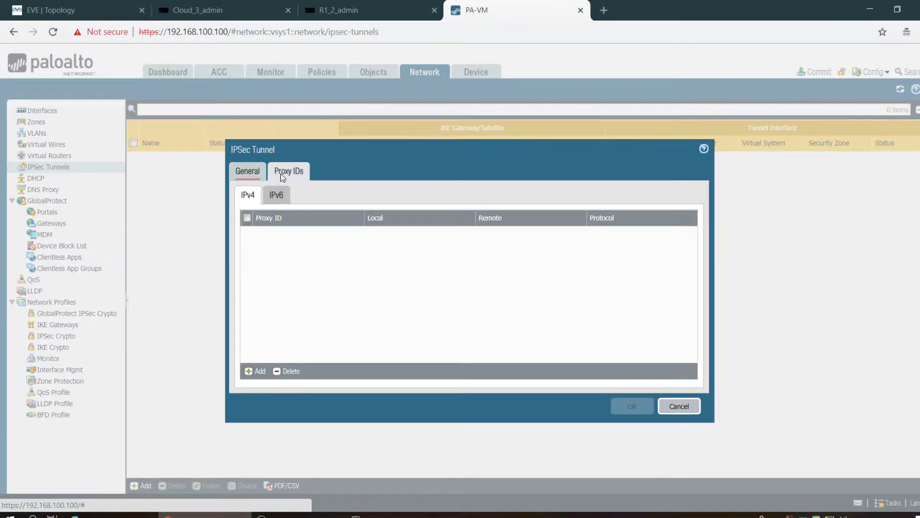
click(261, 174)
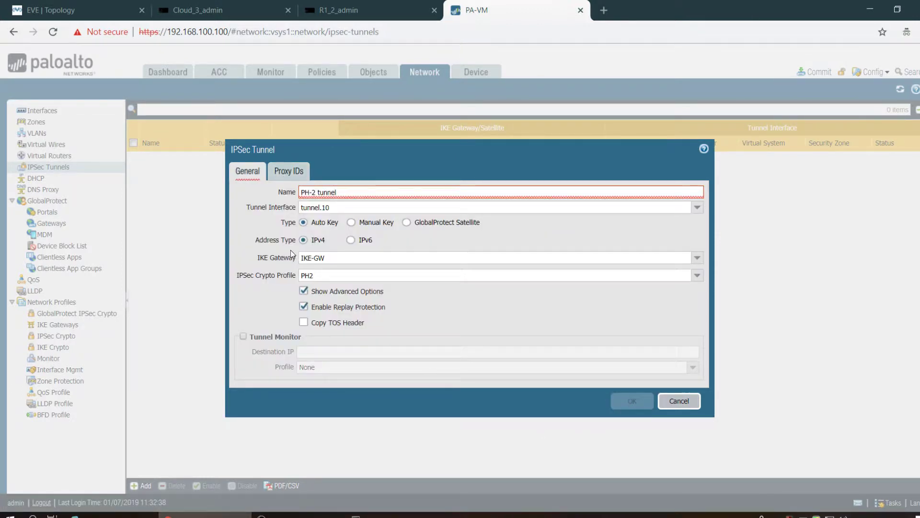
- Rename the tunnel to 'PH-2-Tunnel' and save it
click(318, 192)
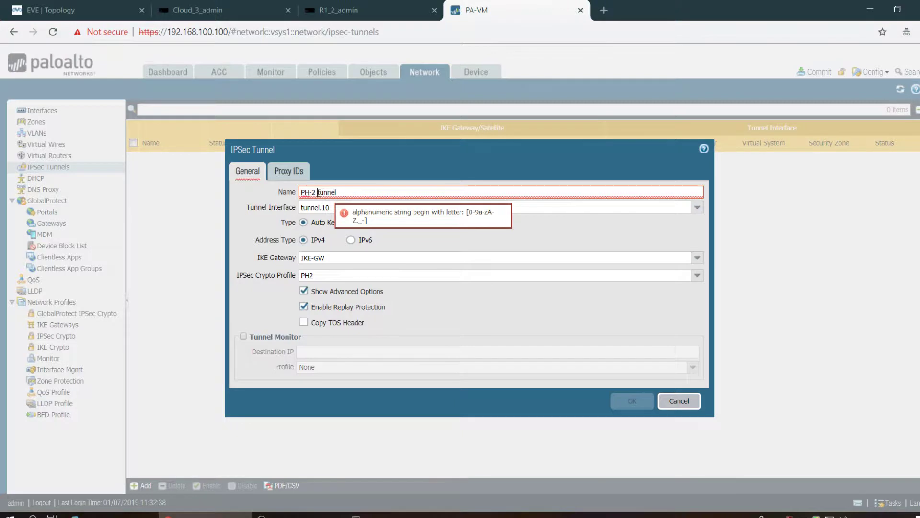
key(BackSpace)
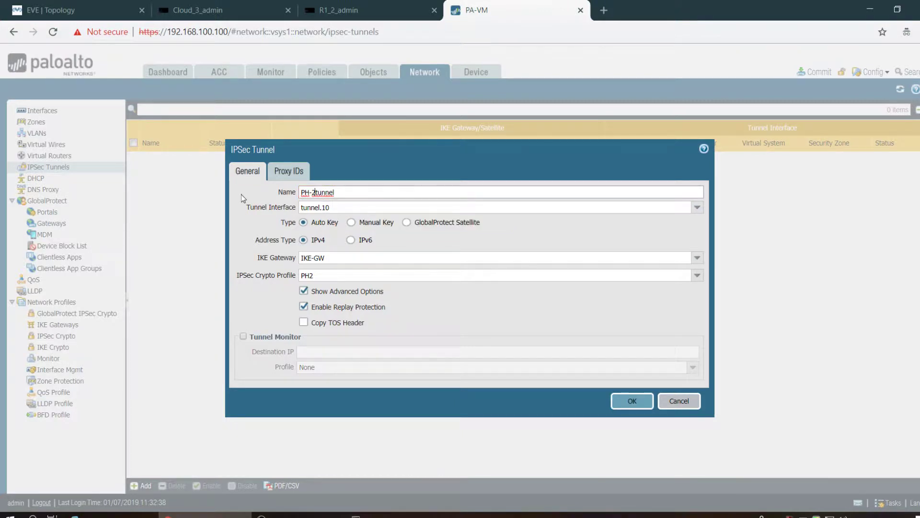
text(-)
key(BackSpace)
text(T)
click(618, 402)
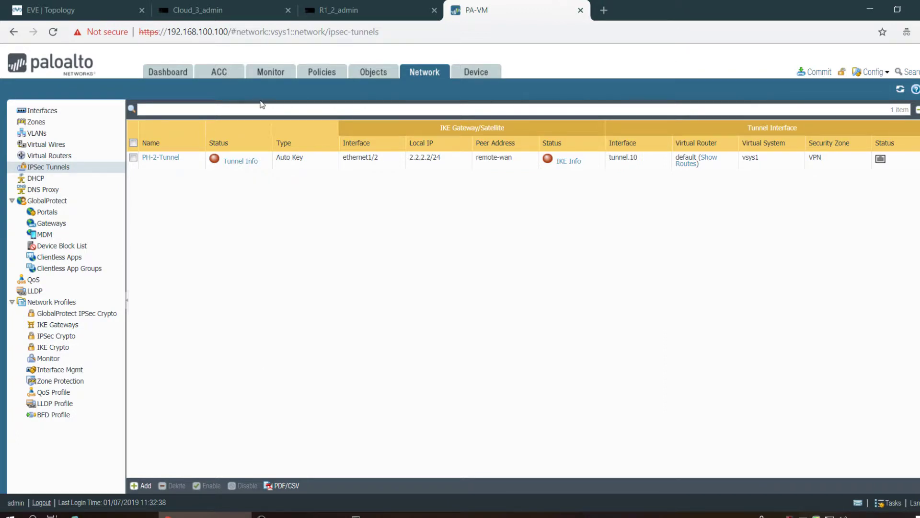
- Start a new security policy rule named ALL-IN
click(318, 72)
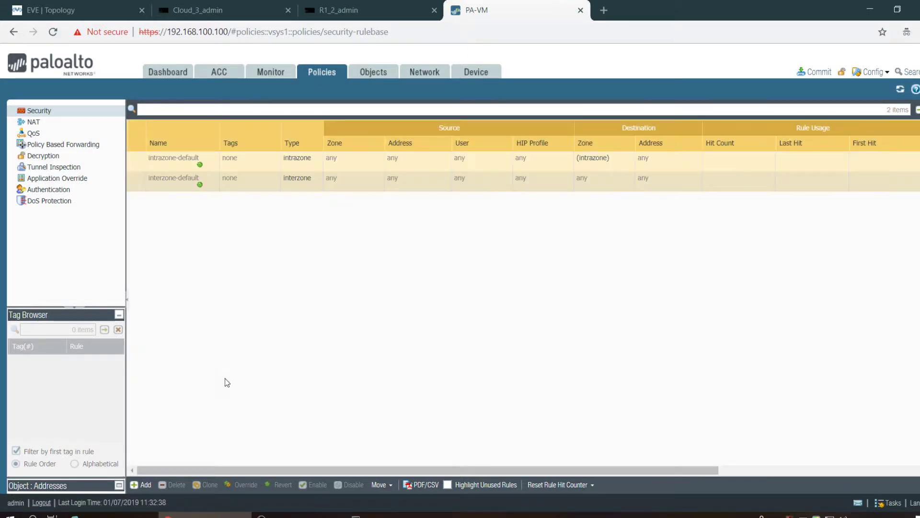
click(145, 487)
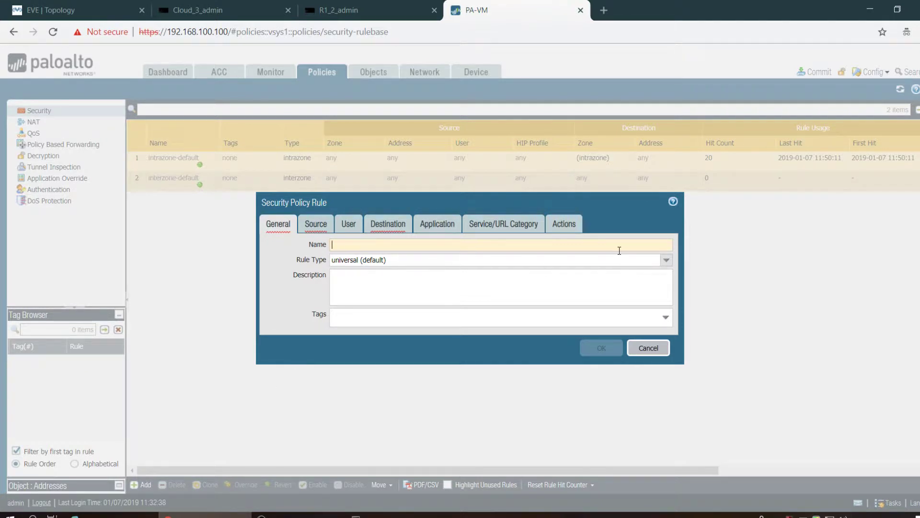
text(ALL-IN)
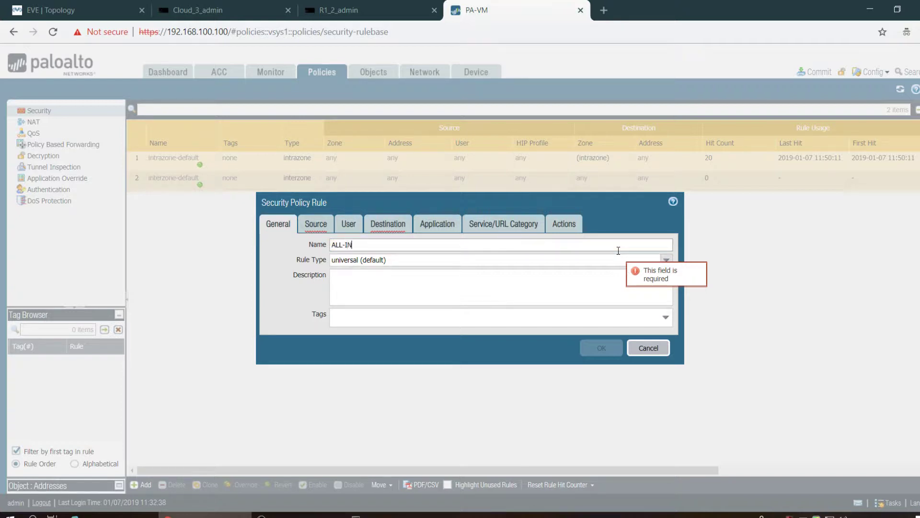
click(320, 229)
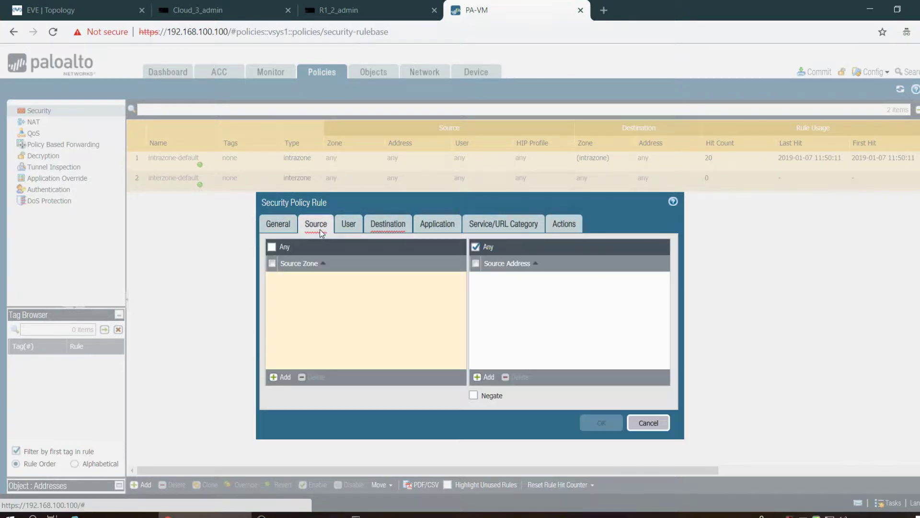
- Set the rule's source zone to OUTSIDE and destination zone to INSIDE
click(285, 377)
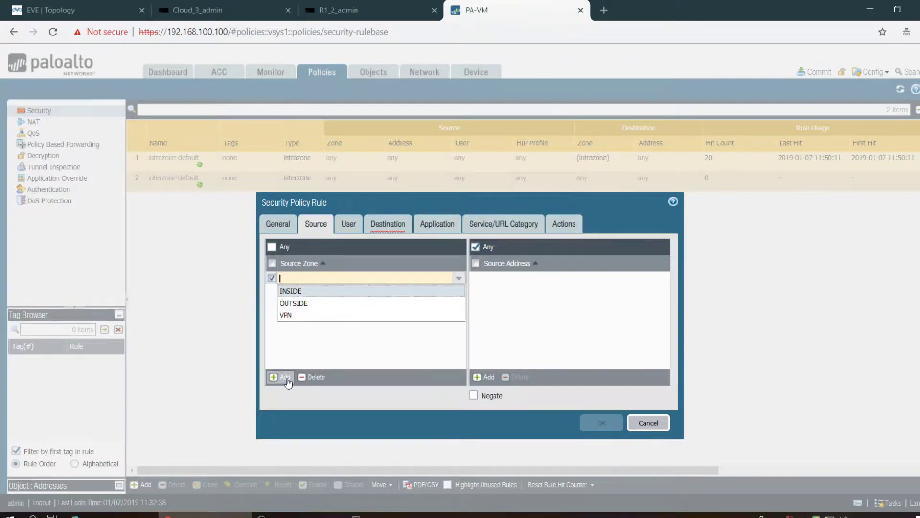
click(302, 303)
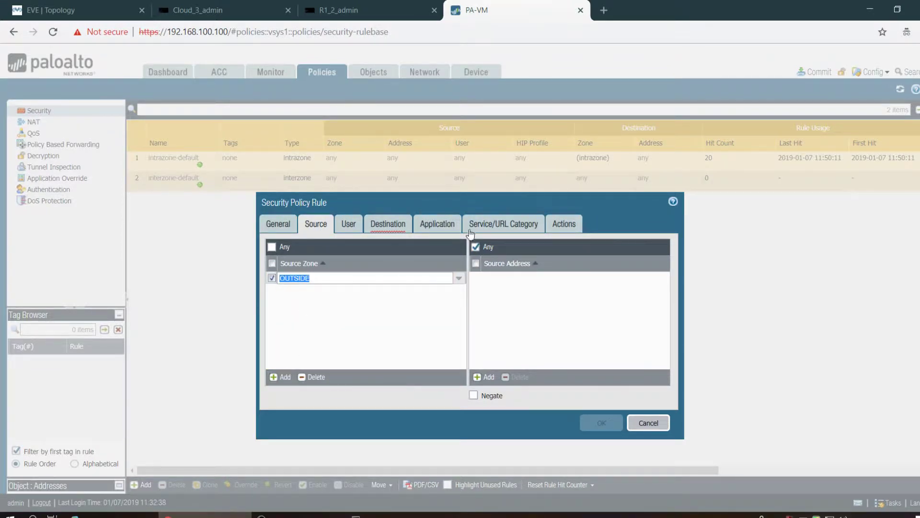
click(402, 224)
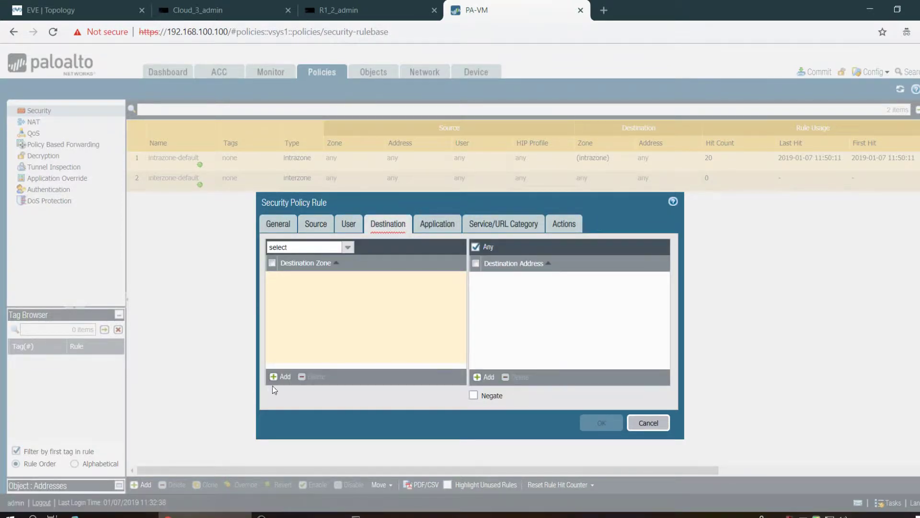
click(282, 377)
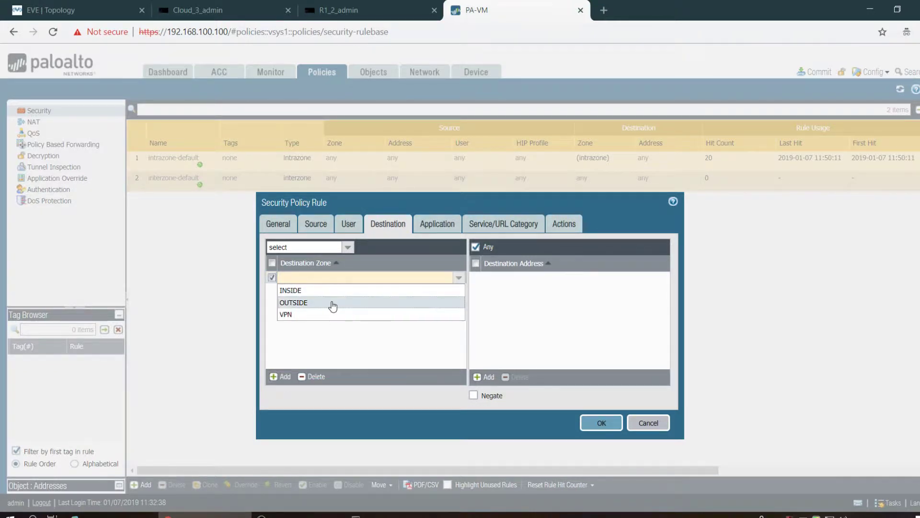
click(328, 292)
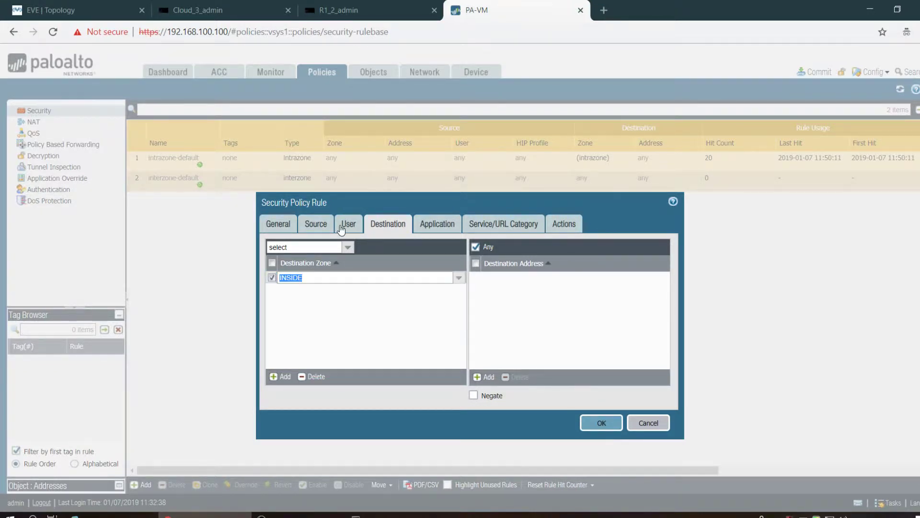
click(324, 226)
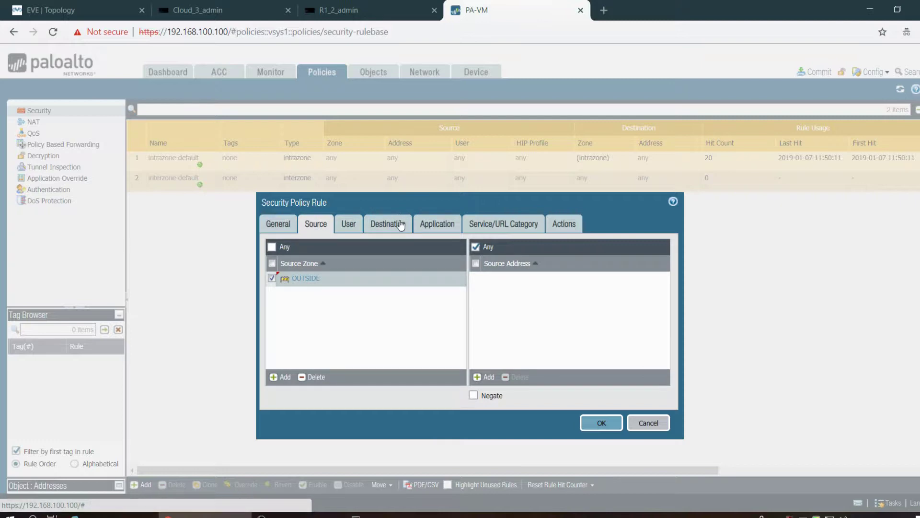
click(400, 226)
- Set the rule's service to any and save the ALL-IN rule
click(450, 224)
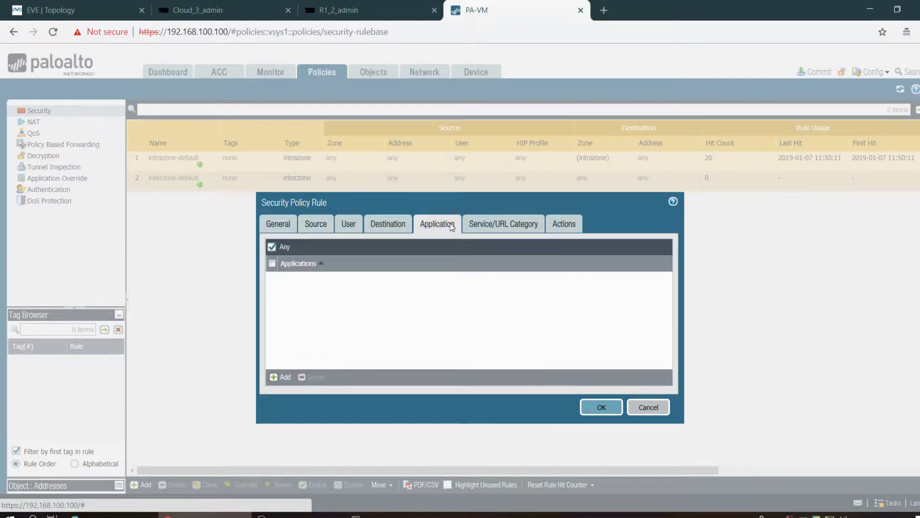
click(494, 225)
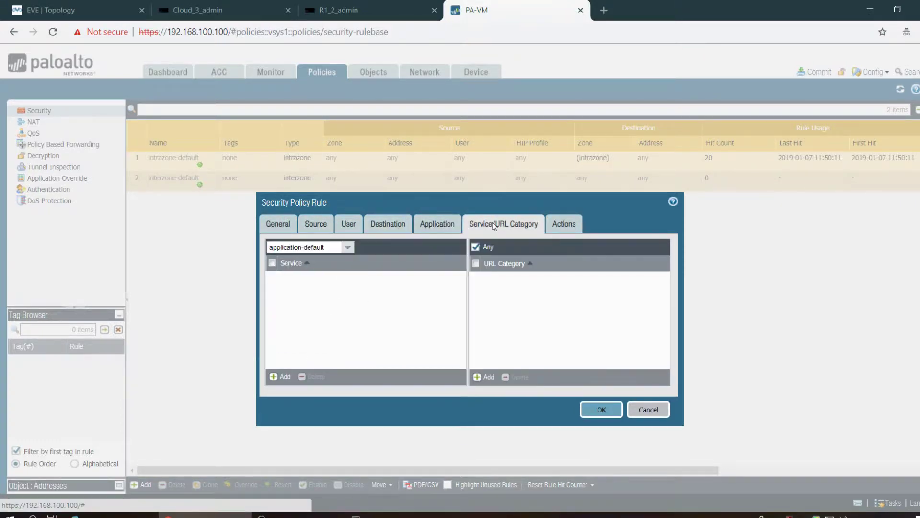
click(282, 376)
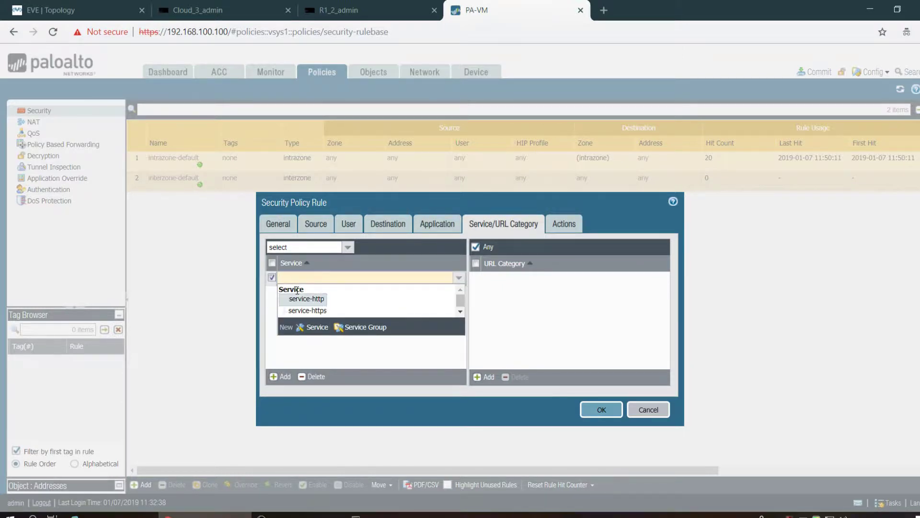
click(347, 247)
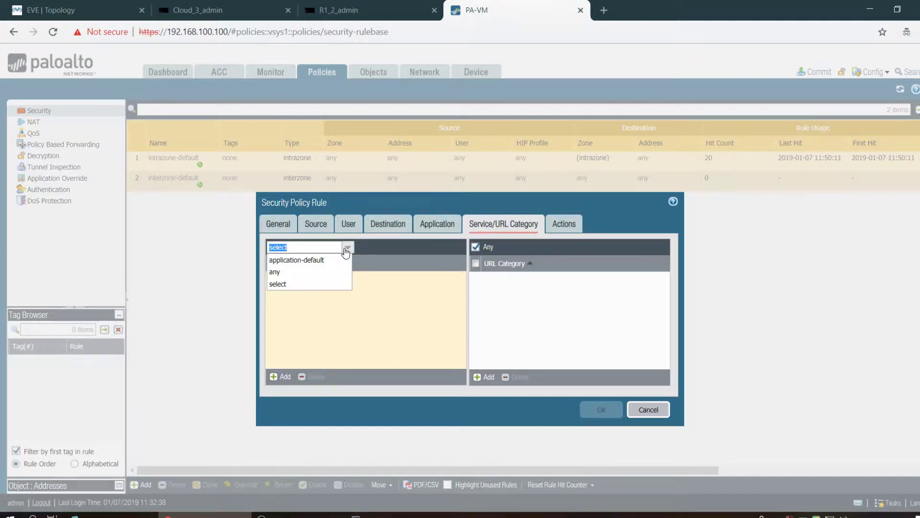
click(315, 273)
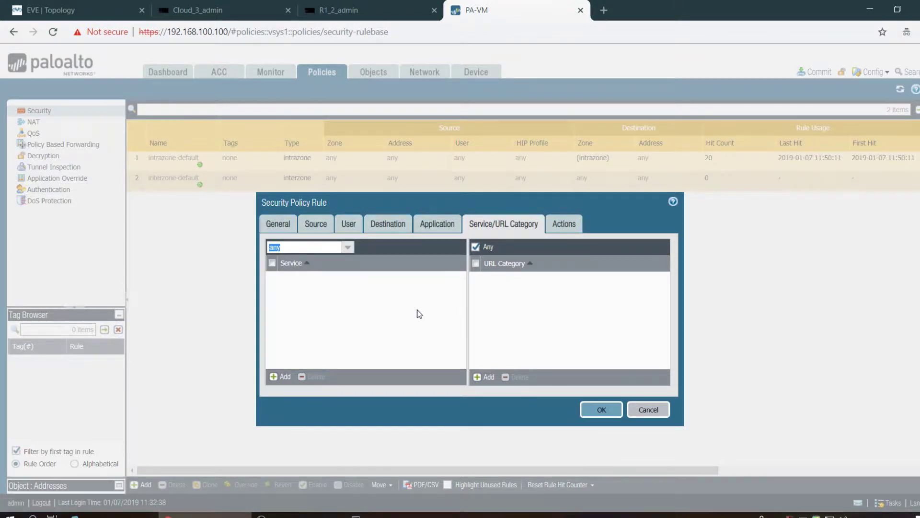
click(600, 415)
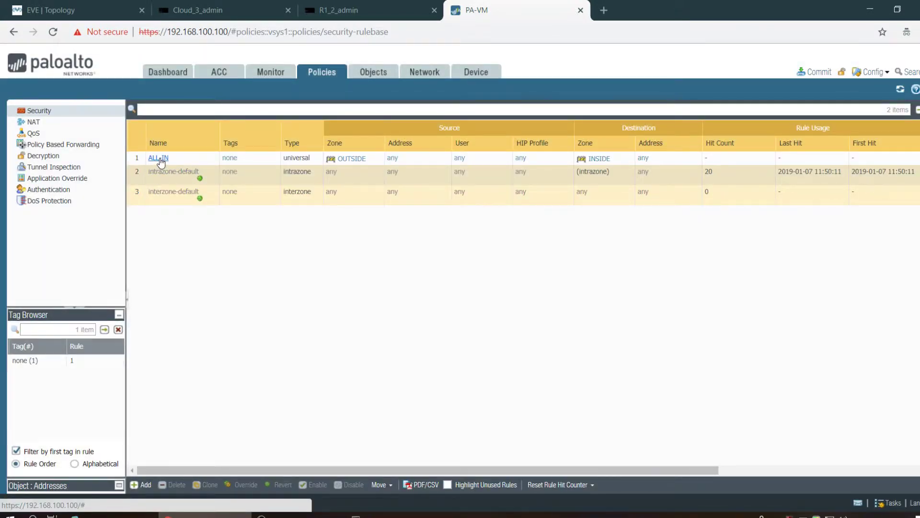
right_click(159, 158)
- Clone the ALL-IN rule and open the resulting ALL-IN-1 for editing
click(135, 158)
click(135, 159)
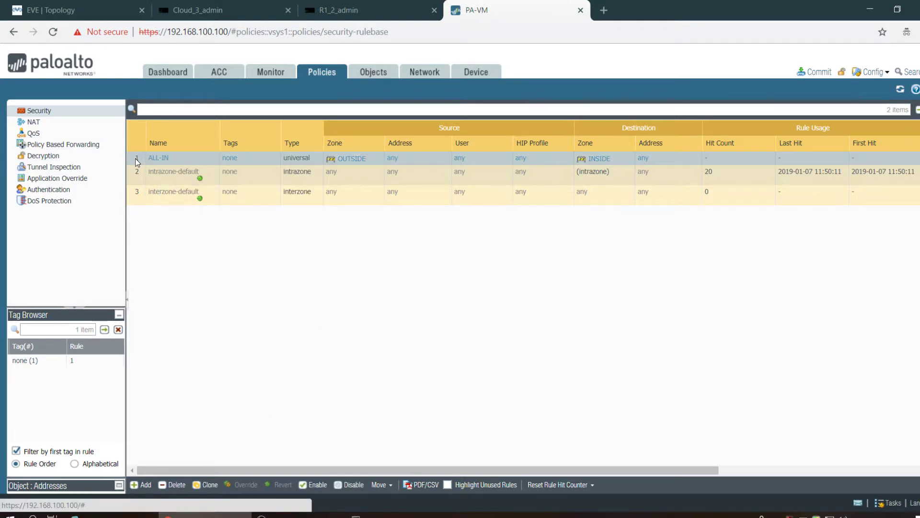
click(206, 484)
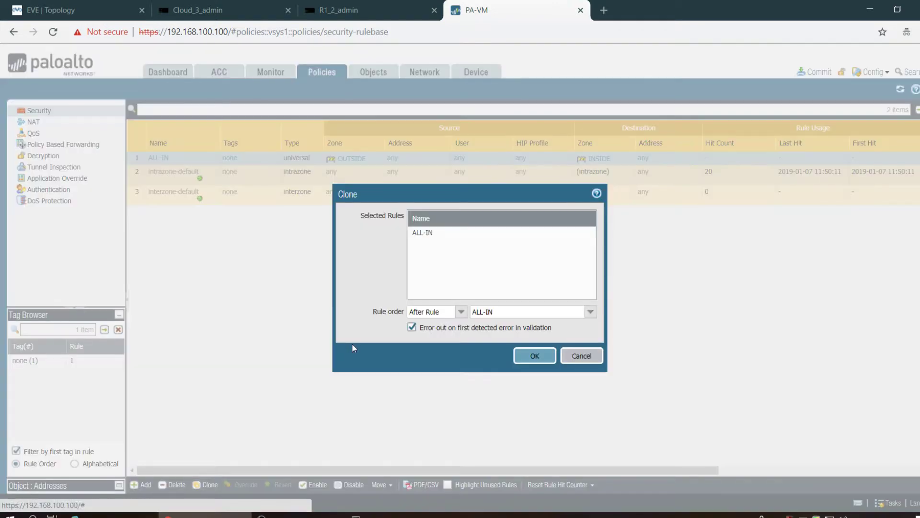
click(531, 355)
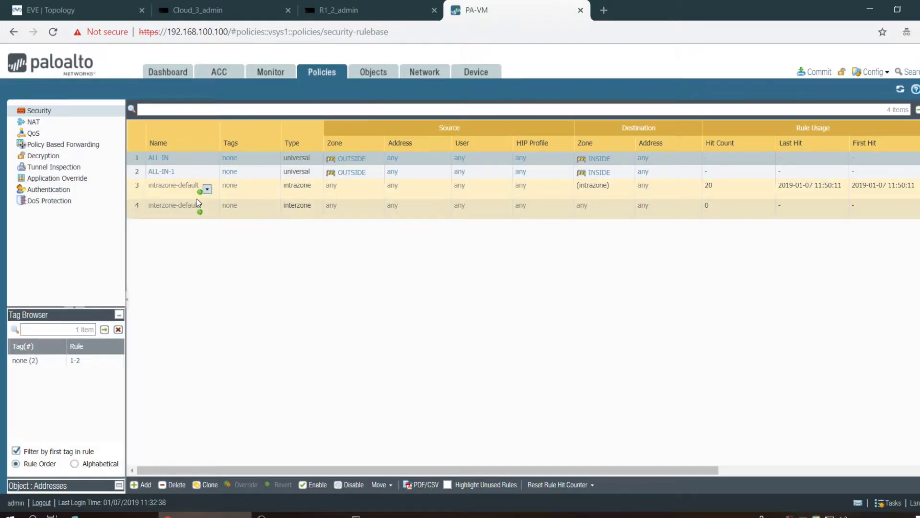
click(161, 172)
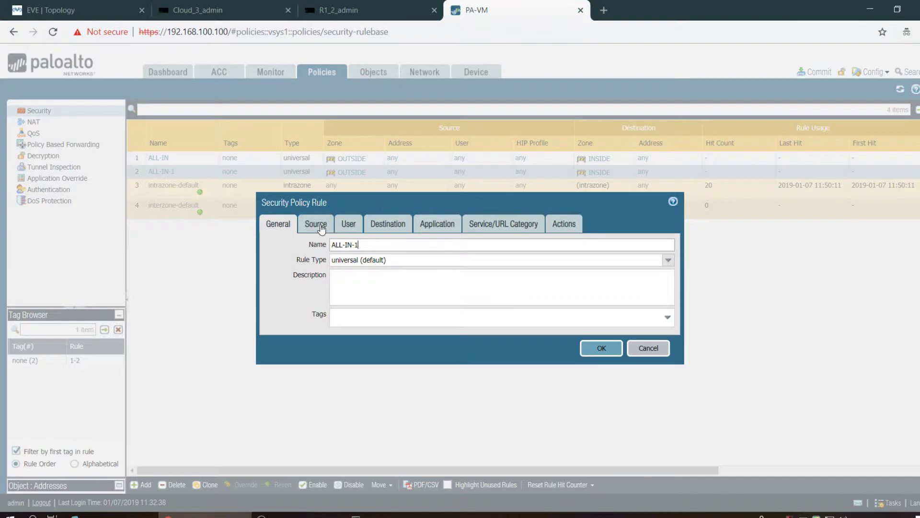
- Replace ALL-IN-1's OUTSIDE source zone with INSIDE
click(320, 224)
click(273, 278)
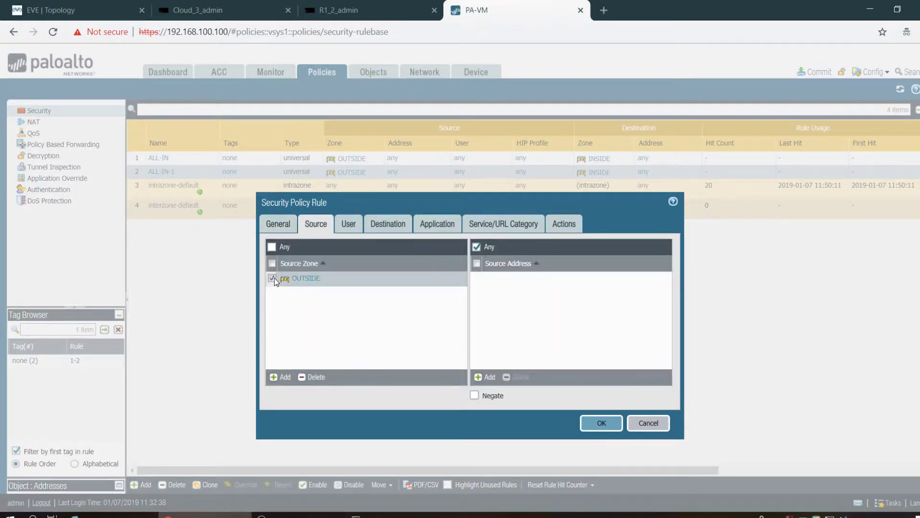
click(311, 377)
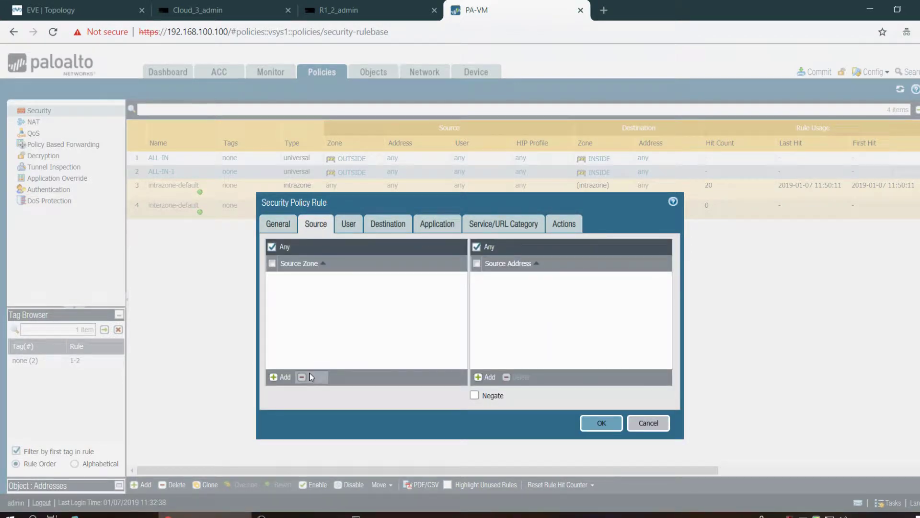
click(285, 378)
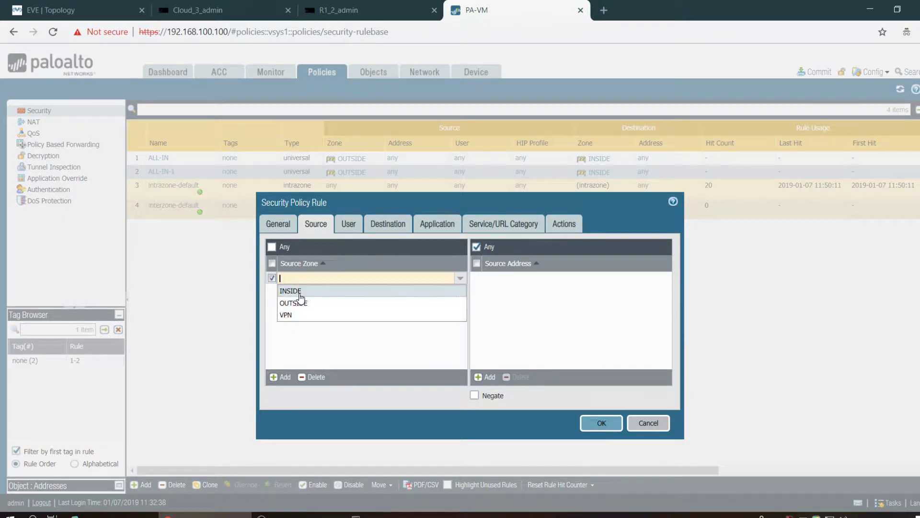
click(290, 291)
click(386, 214)
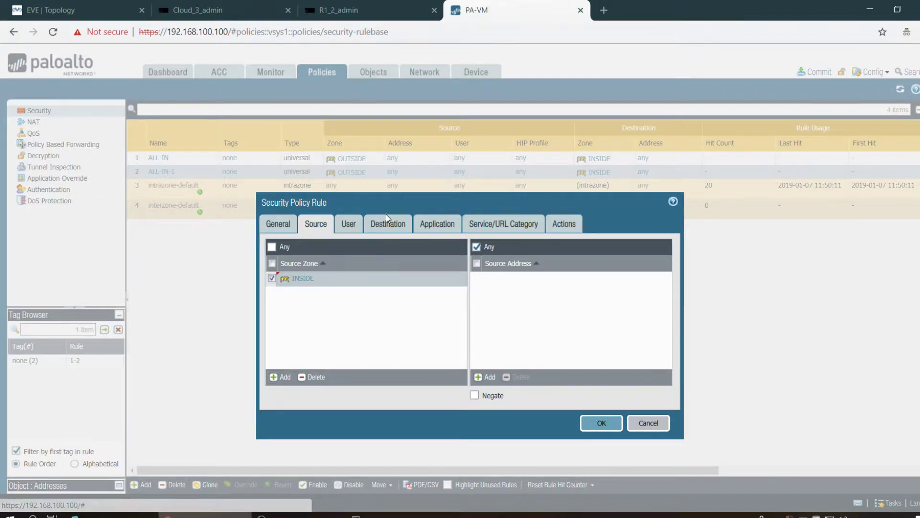
- Replace the INSIDE destination zone with OUTSIDE and save ALL-IN-1
click(387, 228)
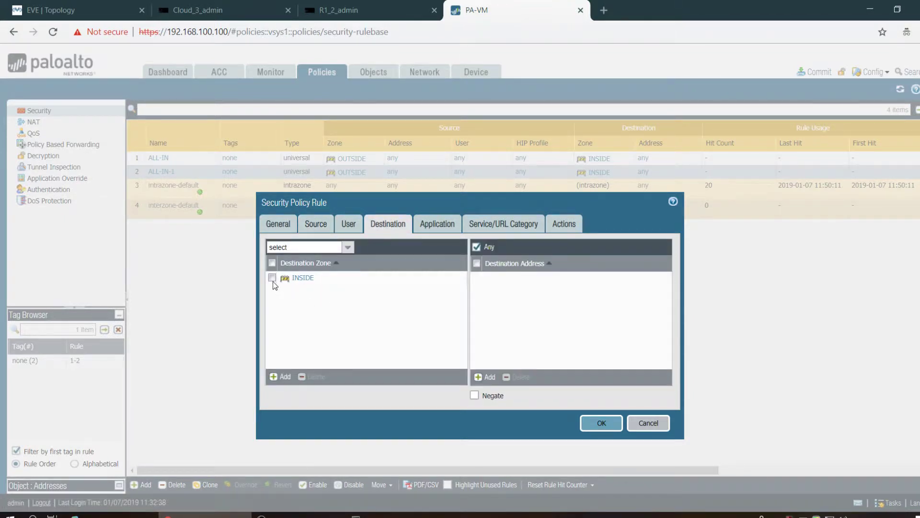
click(312, 376)
click(281, 377)
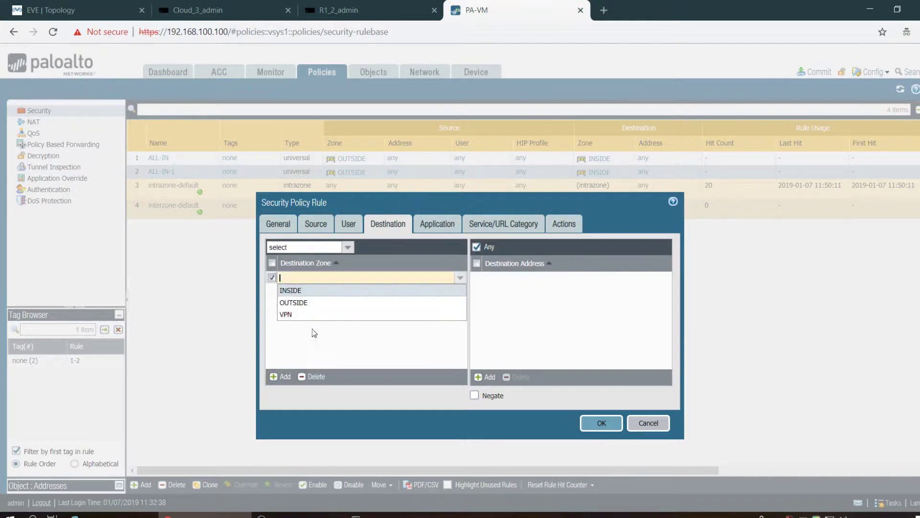
click(301, 303)
click(321, 225)
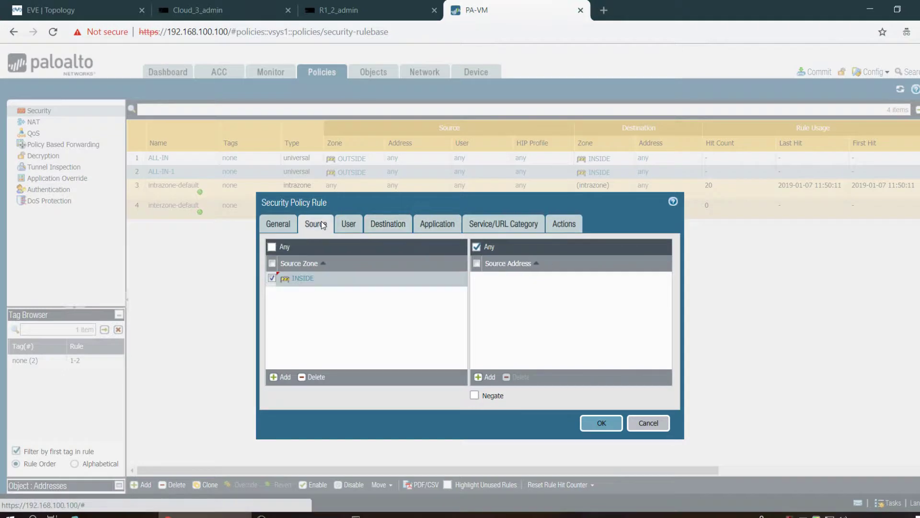
click(388, 224)
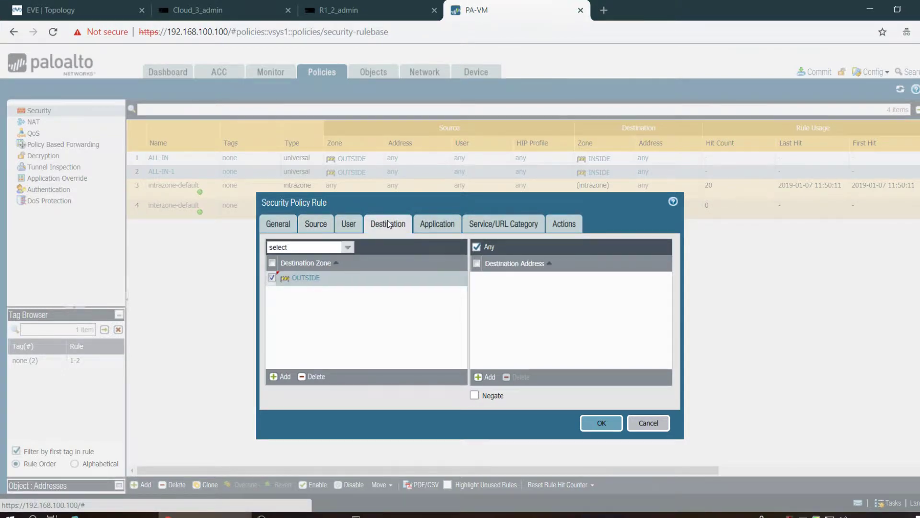
click(608, 428)
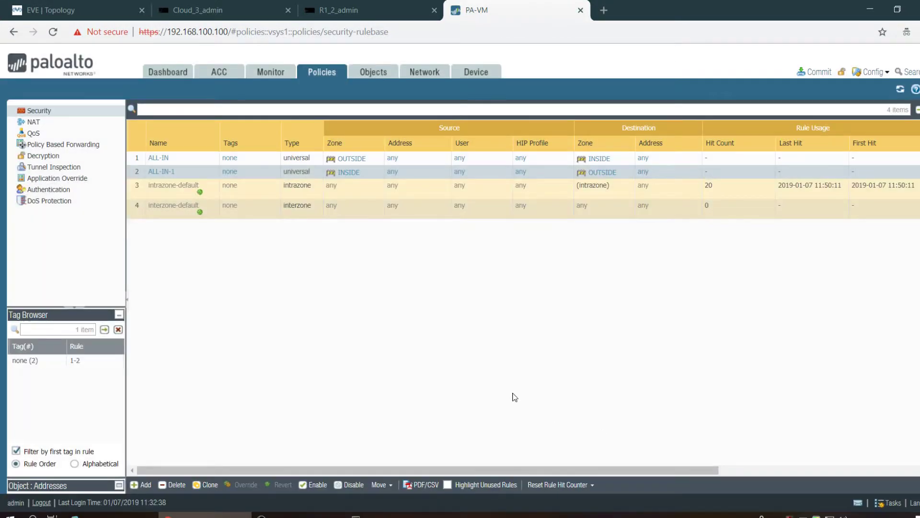
- Commit all pending changes to the PA-VM firewall, checking the router consoles while it runs
click(811, 77)
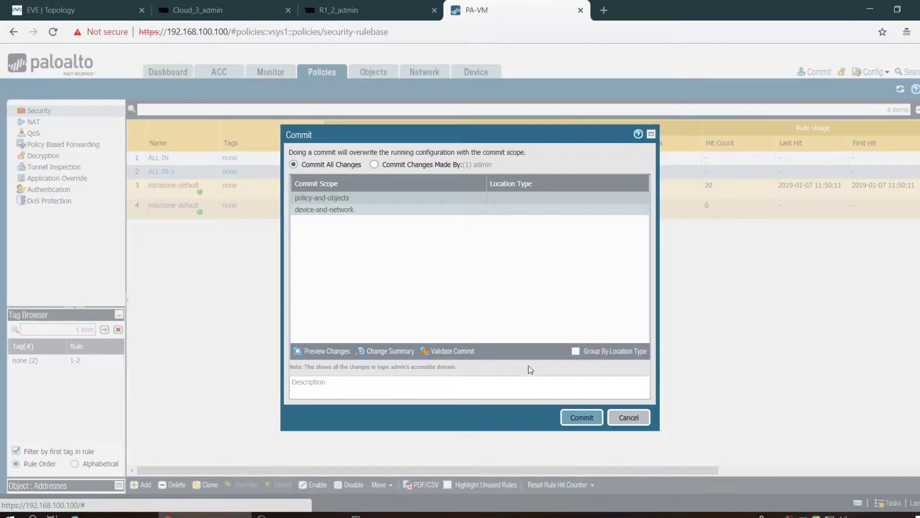
click(578, 418)
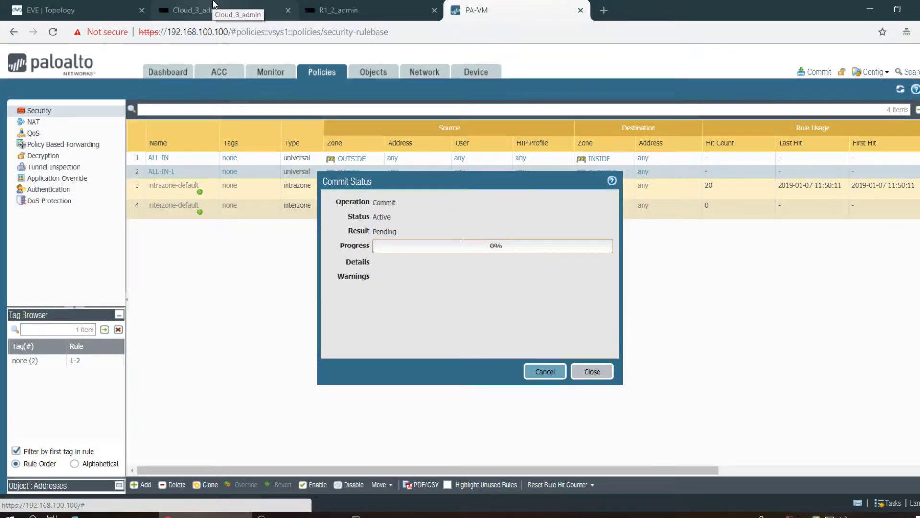
click(220, 8)
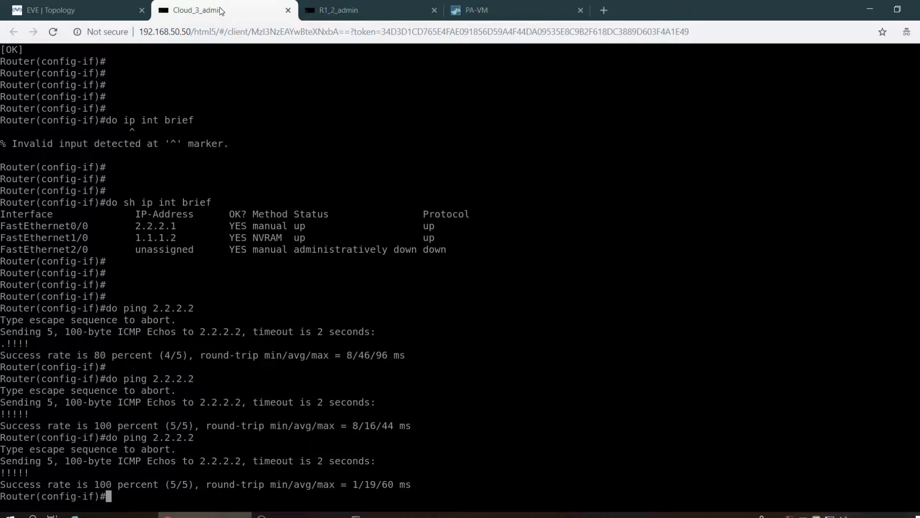
click(372, 5)
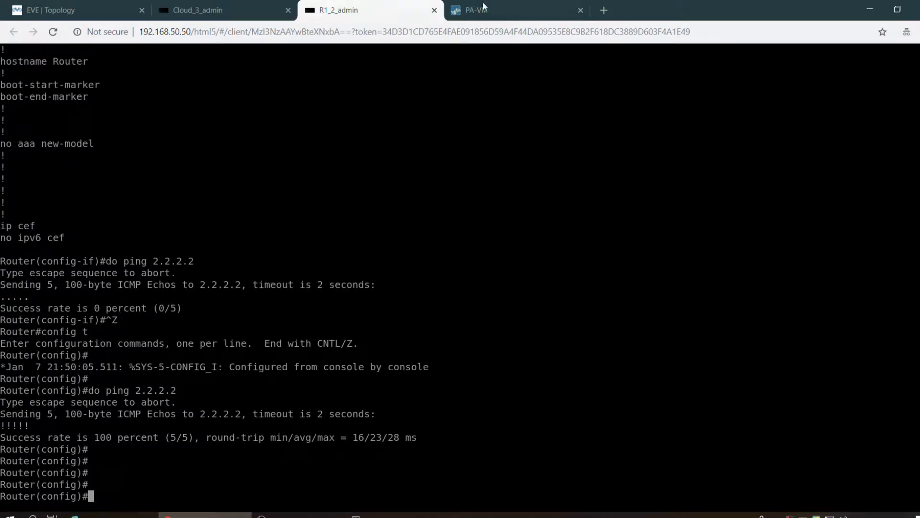
click(498, 9)
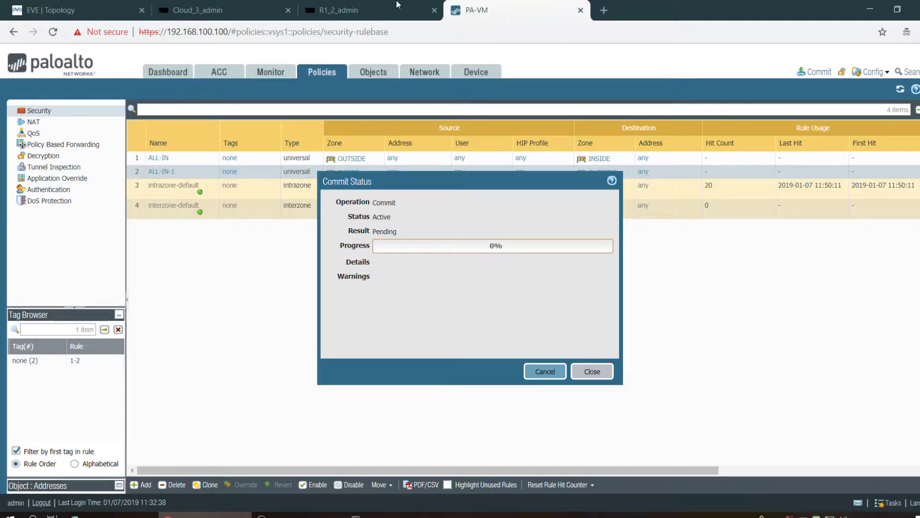
click(357, 7)
click(509, 4)
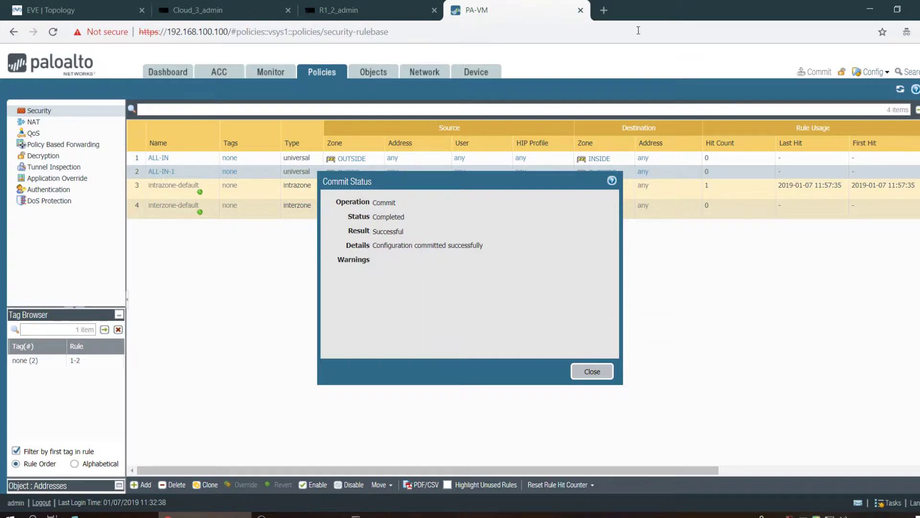
- Close the successful commit status and check the R1 and Cloud router consoles
click(597, 371)
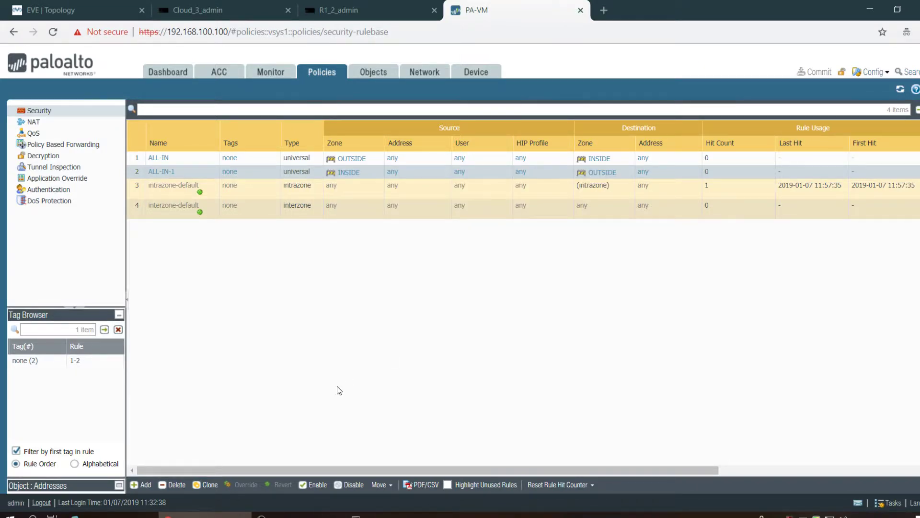
click(369, 6)
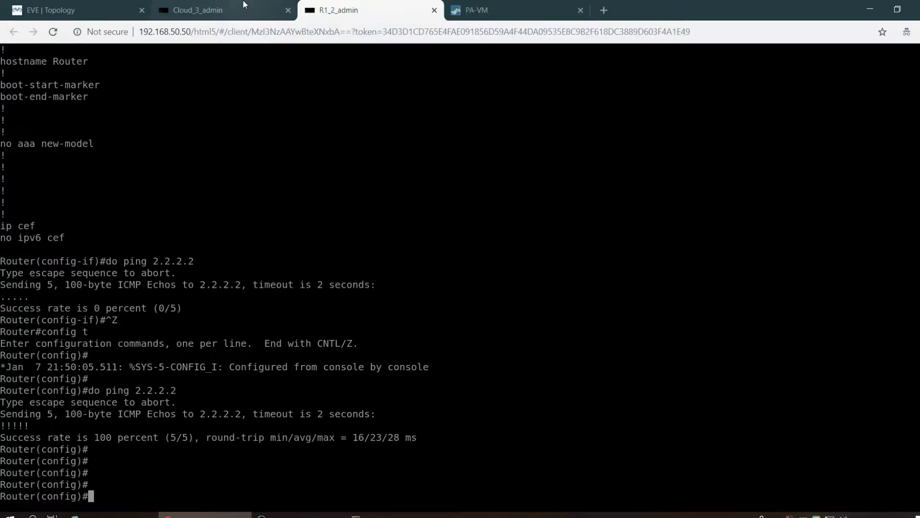
click(243, 2)
click(515, 7)
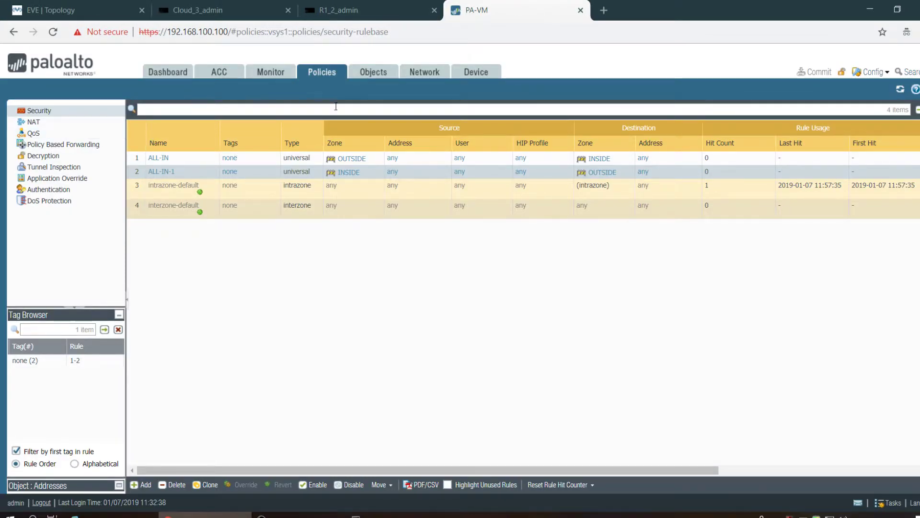
- Check PH-2-Tunnel in the IPsec Tunnels list, then switch to the R1_2_admin console
click(422, 79)
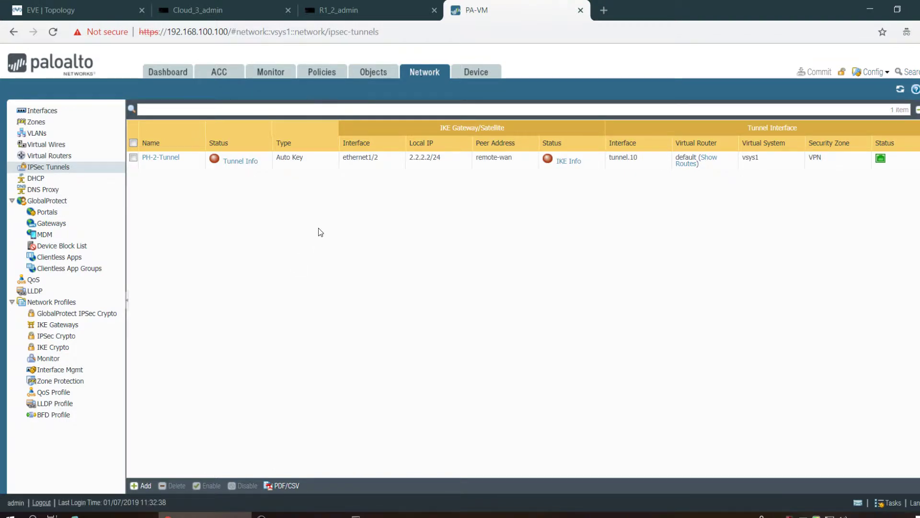
mouse_move(189, 167)
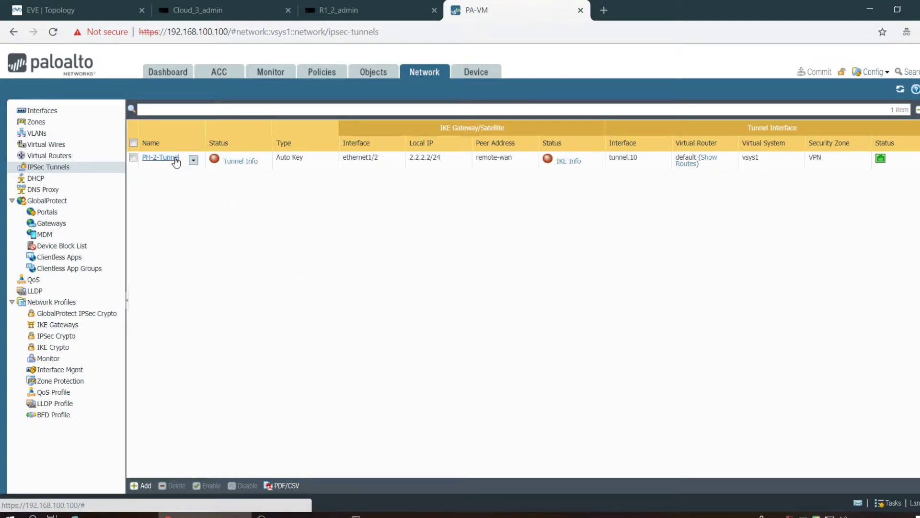
click(341, 4)
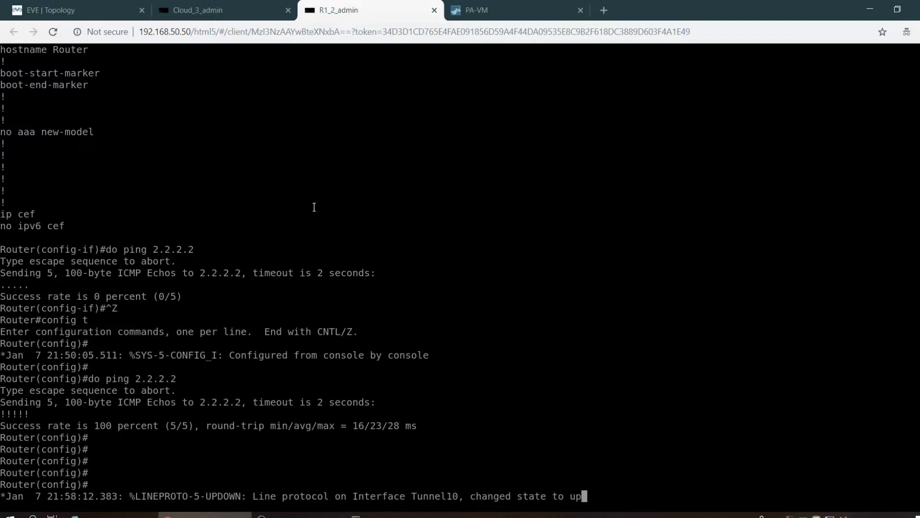
- Leave configuration mode and run show interfaces description to confirm Tunnel10 is up
key(Return)
key(Return)
key(Return)
key(Return)
key(Return)
key(ctrl+z)
key(Return)
key(Return)
key(Return)
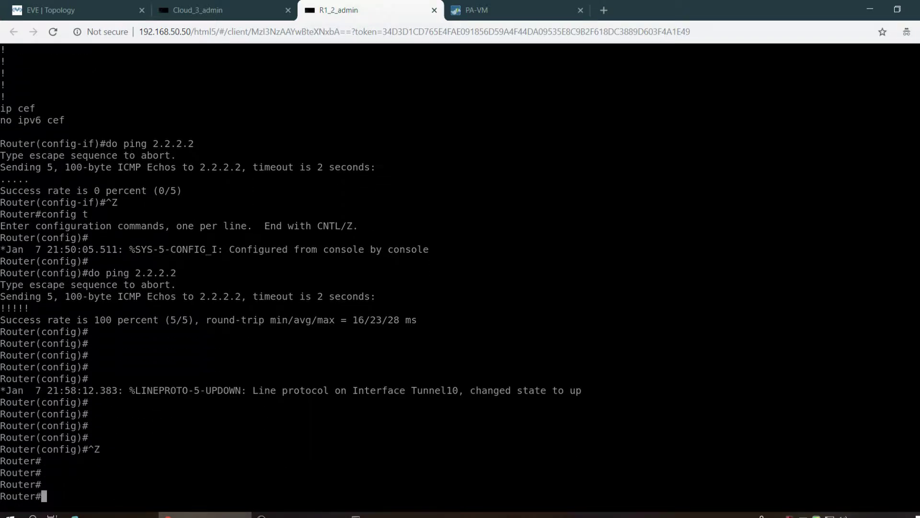
text(sho)
key(Tab)
text(int )
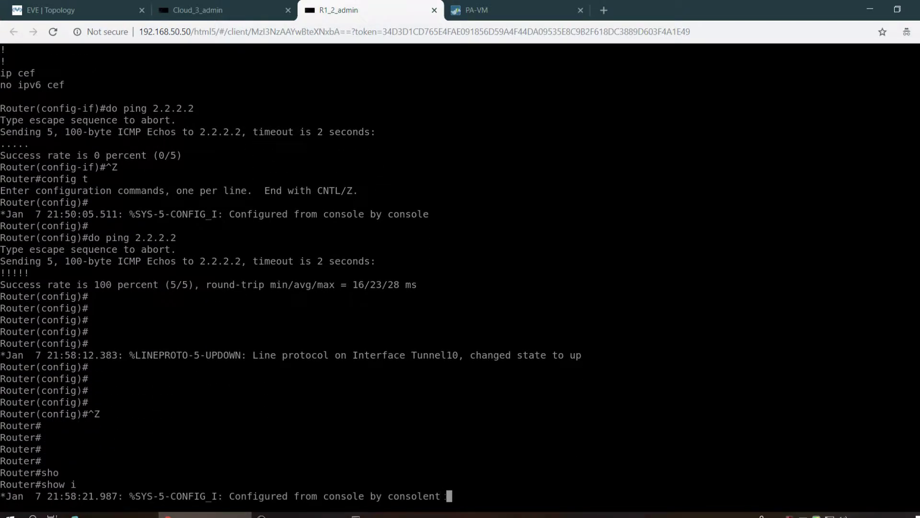
text(des)
key(Tab)
key(Return)
key(Return)
key(Return)
key(Return)
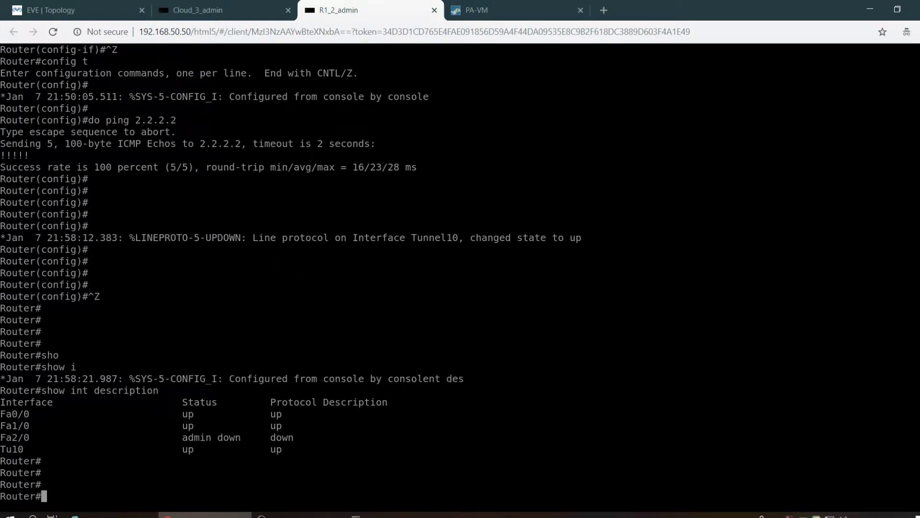
- Run show crypto isakmp sa repeatedly until the SA to 2.2.2.2 shows QM_IDLE ACTIVE
text(sho)
key(Tab)
text(cry)
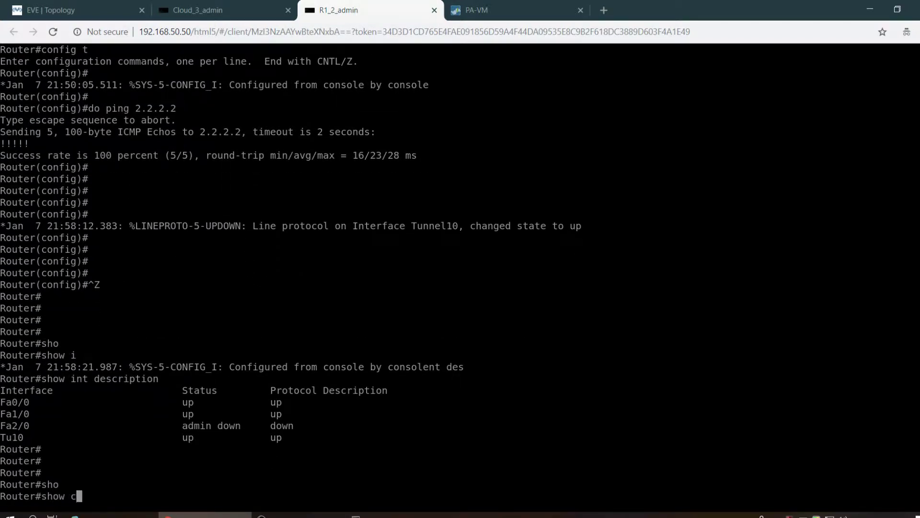
key(Tab)
text(is)
key(Tab)
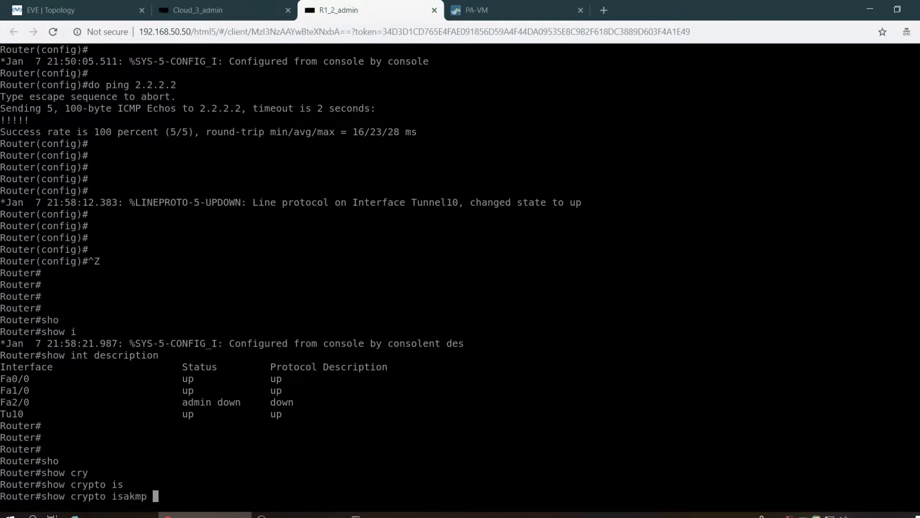
text(sa)
key(Tab)
key(Return)
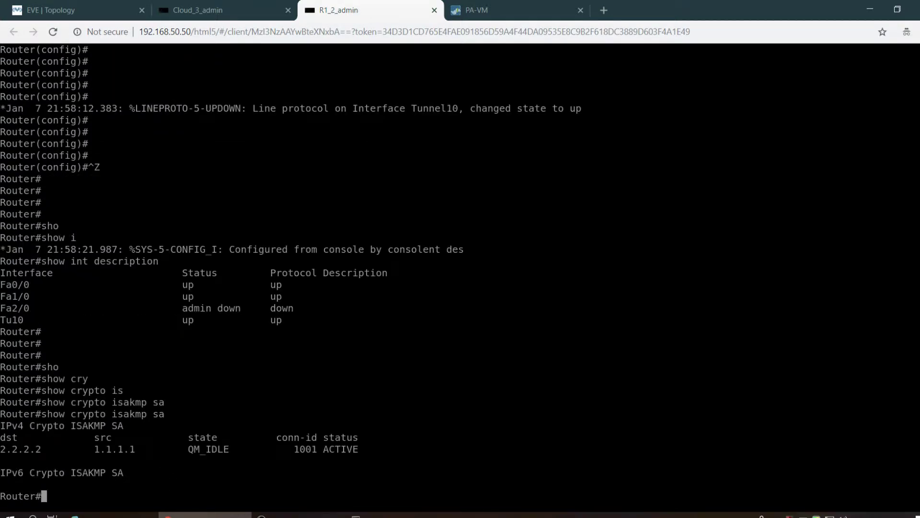
key(Up)
key(Return)
key(Up)
key(Return)
key(Up)
key(Return)
key(Return)
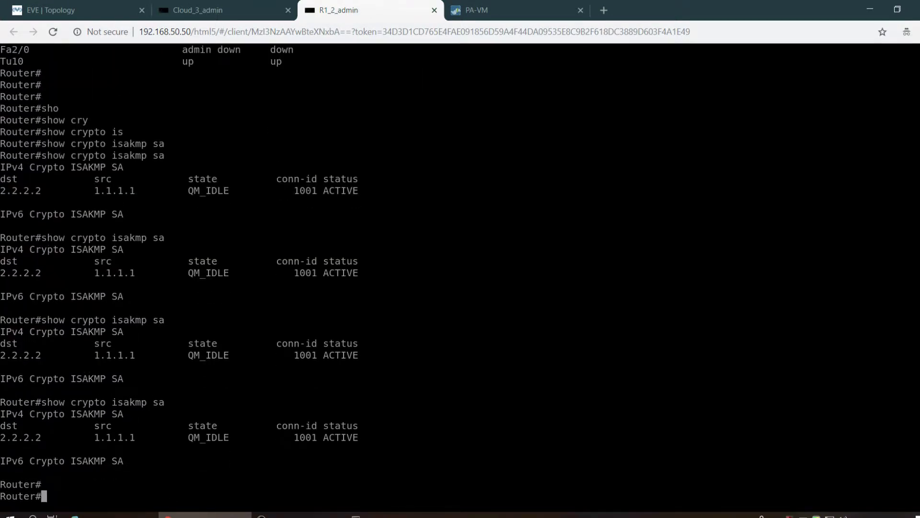
- Run show crypto ipsec sa, page through the active ESP SAs, then return to PA-VM
text(sho)
key(Tab)
text(cry)
key(Tab)
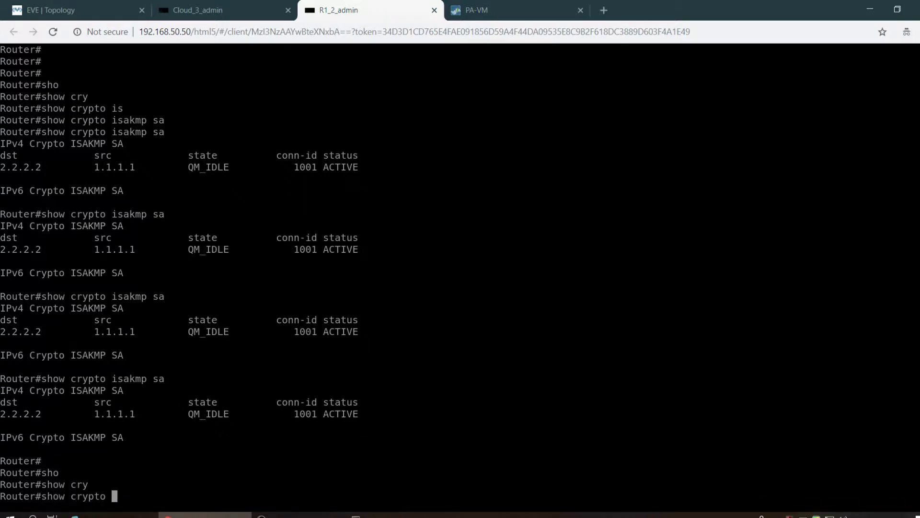
text(ip)
key(Tab)
text(sa)
key(Tab)
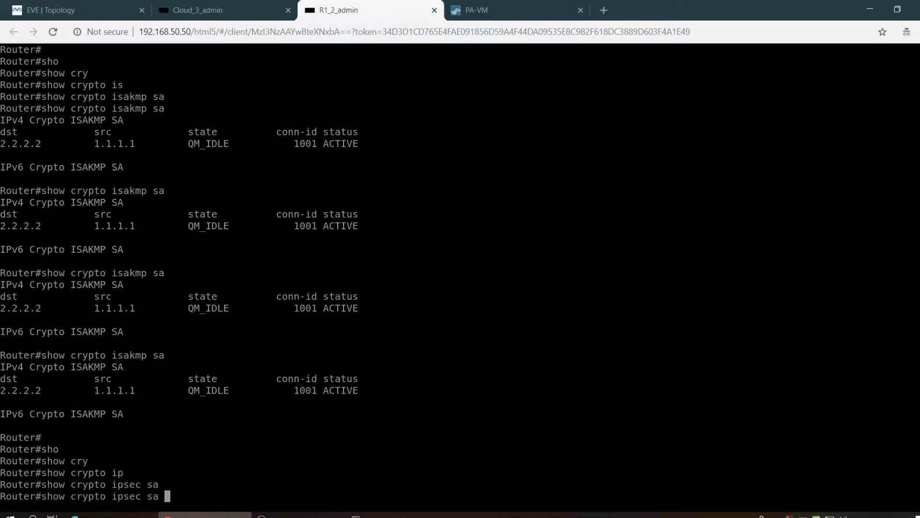
key(Return)
key(space)
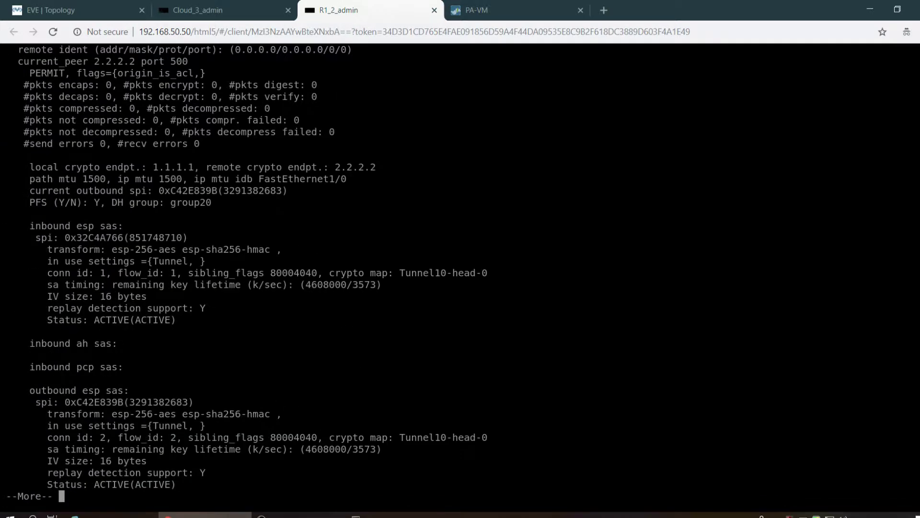
key(space)
key(Return)
key(Return)
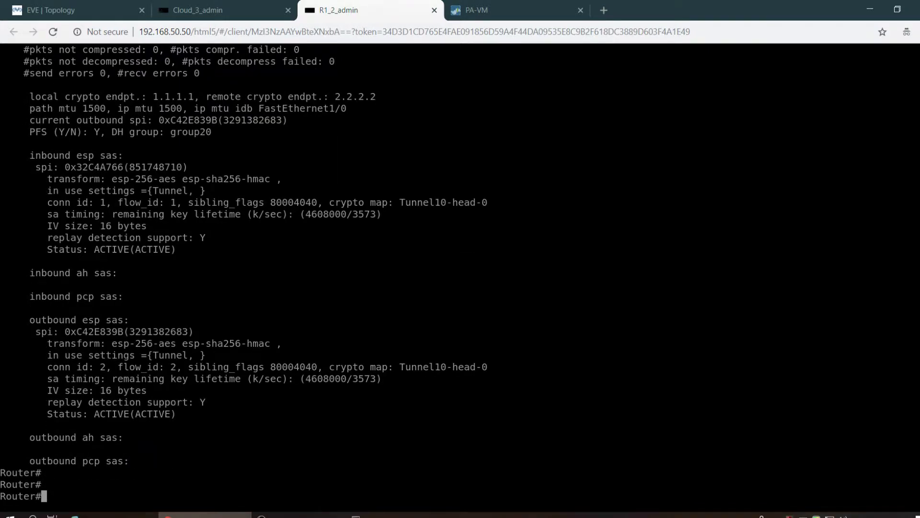
click(517, 2)
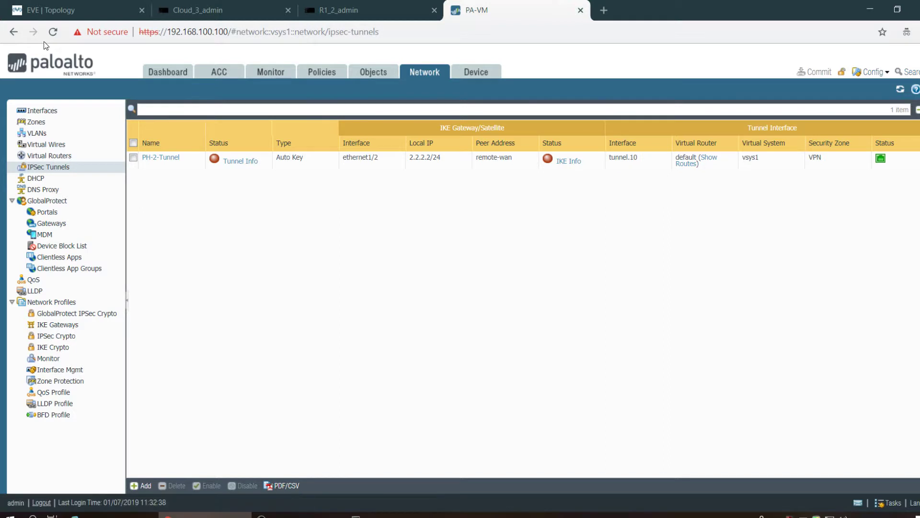
- Reload the IPSec Tunnels page, glancing at the router consoles and topology while PAN-OS loads
click(53, 32)
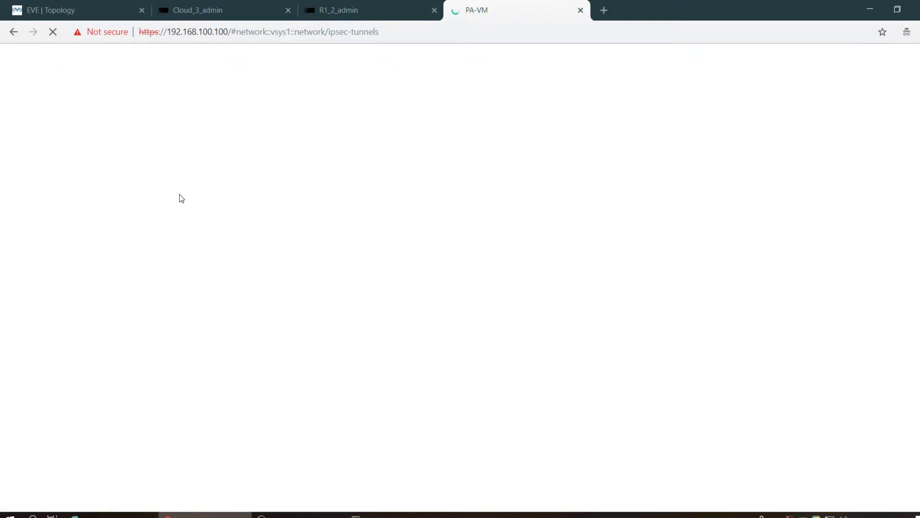
click(378, 4)
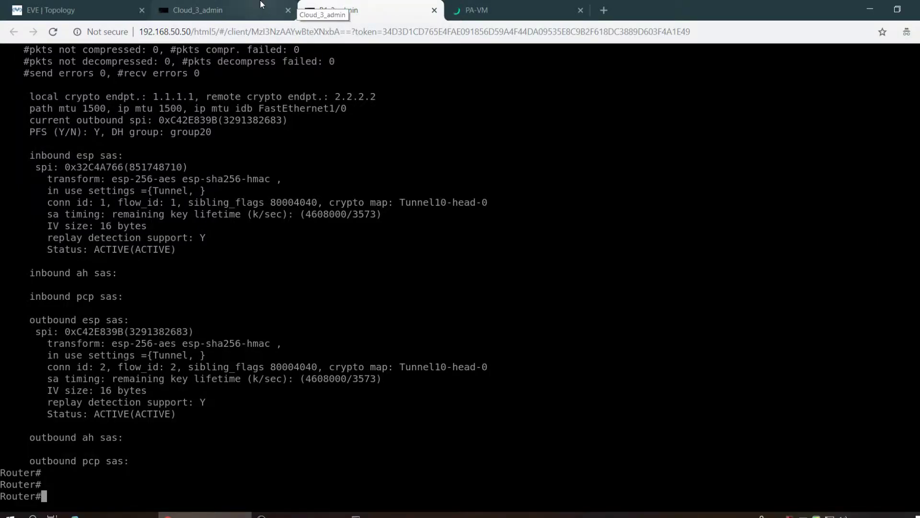
click(261, 5)
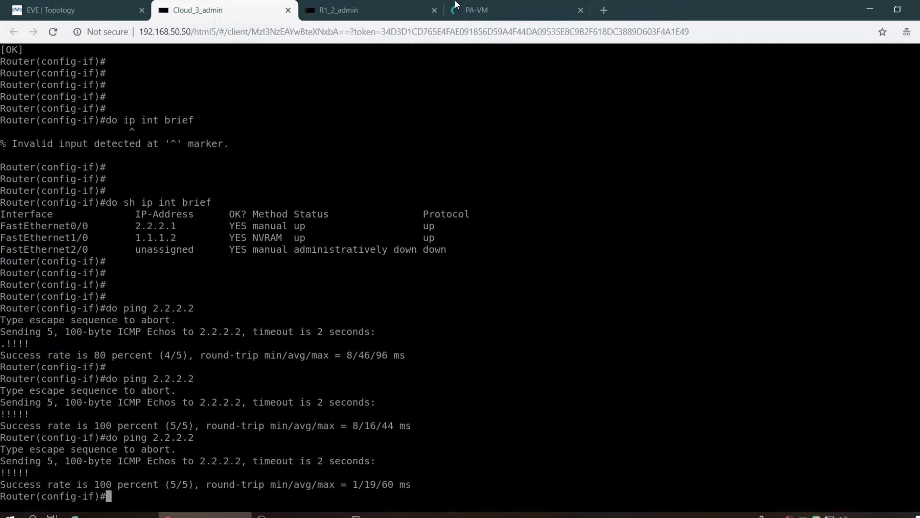
click(484, 6)
click(289, 1)
click(357, 14)
click(236, 6)
click(64, 4)
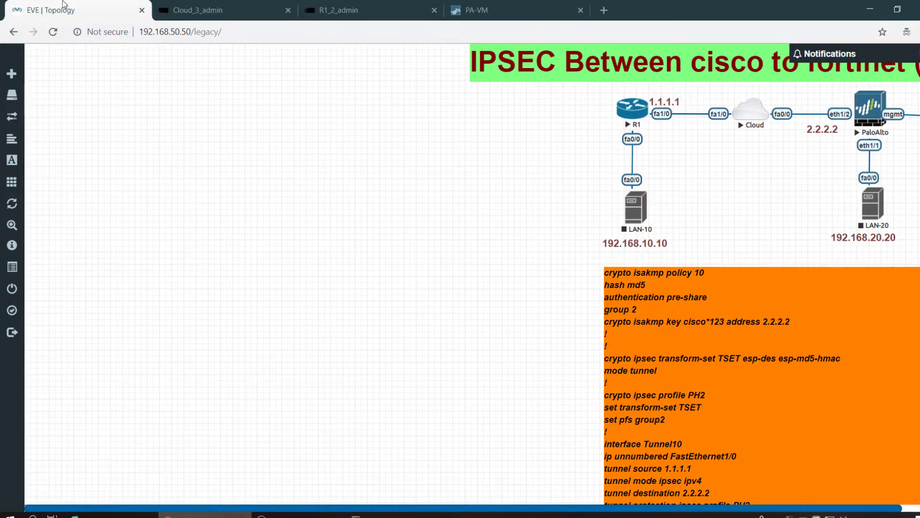
click(347, 6)
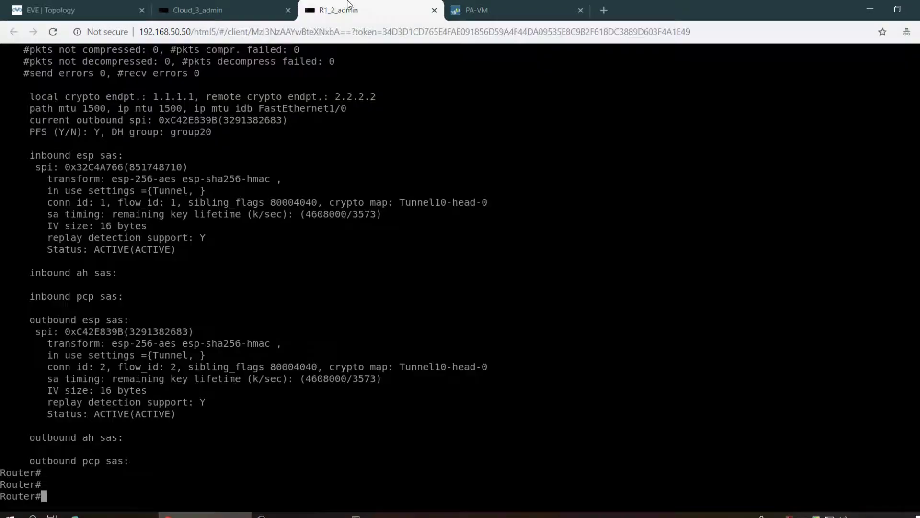
click(512, 3)
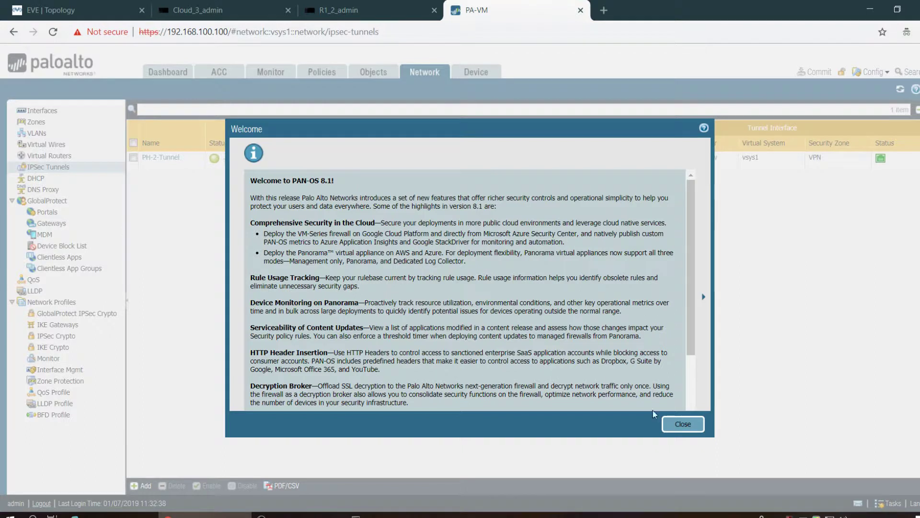
- Dismiss the PAN-OS welcome message, confirm PH-2-Tunnel's green status, and return to Cloud_3_admin
click(683, 425)
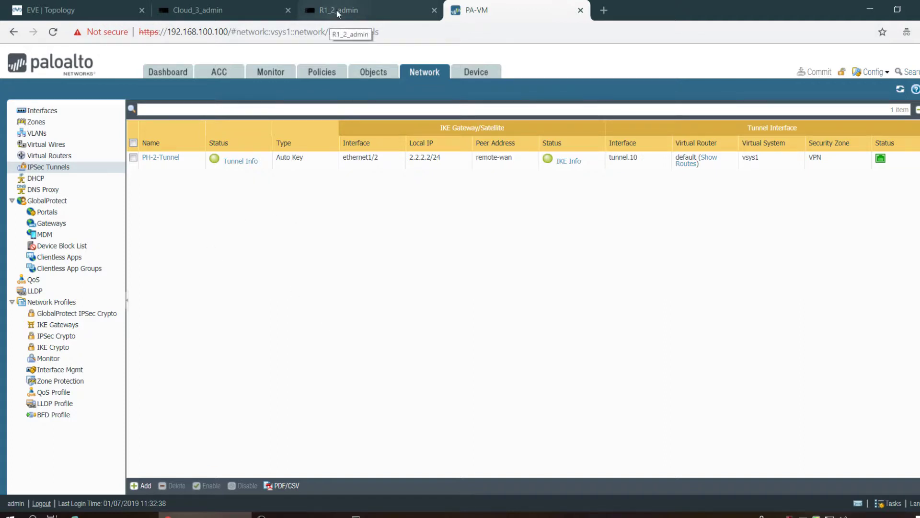
click(245, 9)
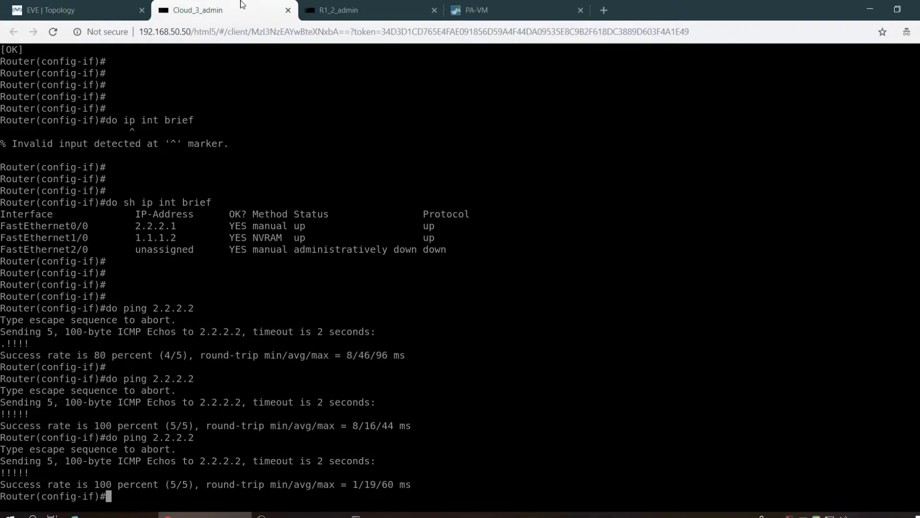
click(120, 5)
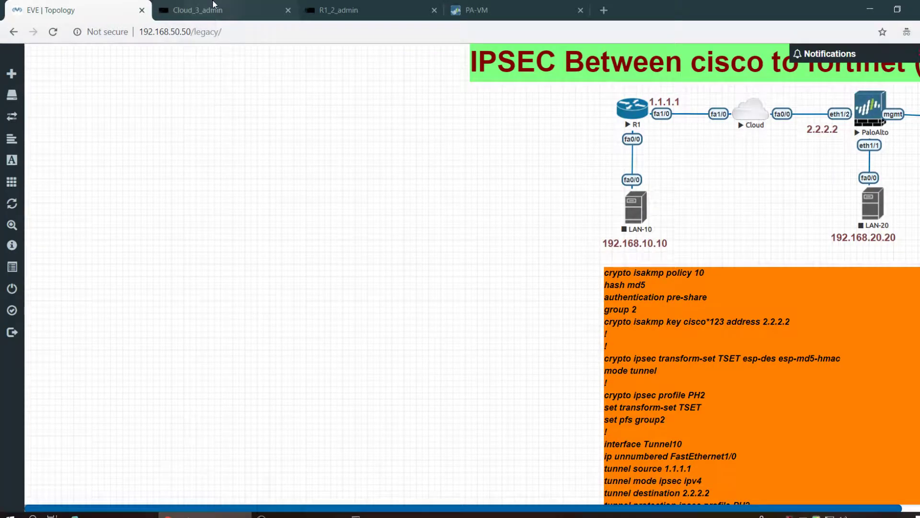
click(213, 6)
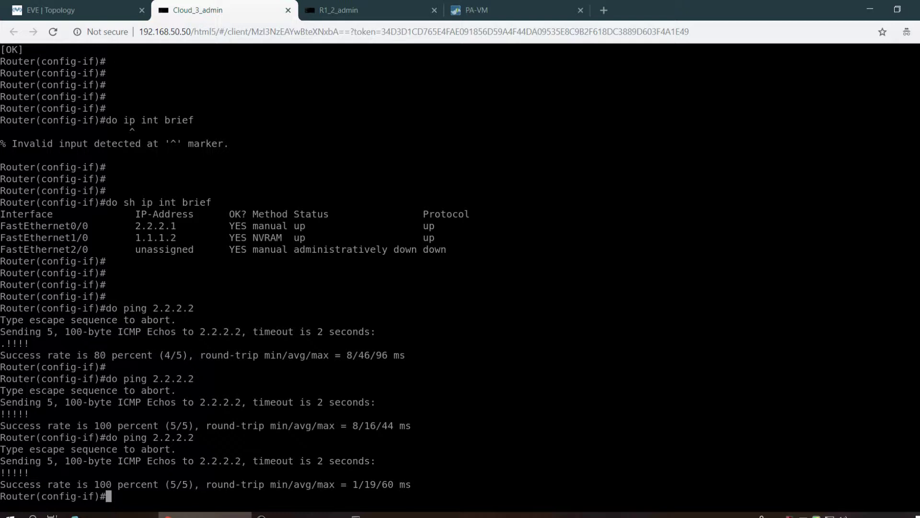
- In R1's console, highlight the PFS/DH group line and rerun show crypto isakmp sa
click(383, 7)
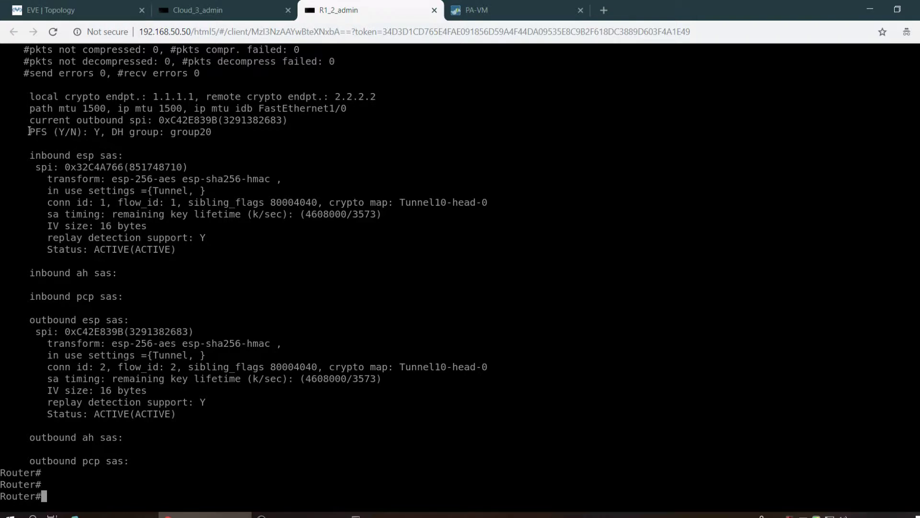
drag(27, 130, 186, 135)
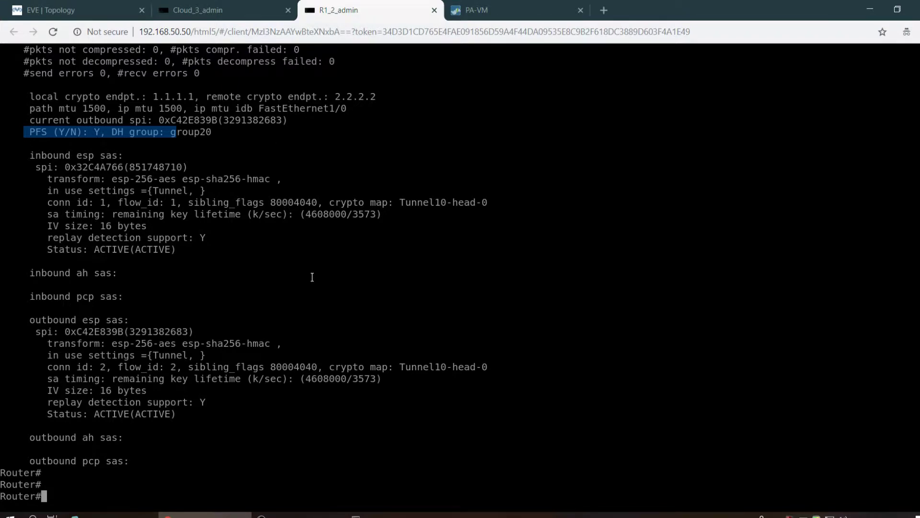
text(sho)
key(Tab)
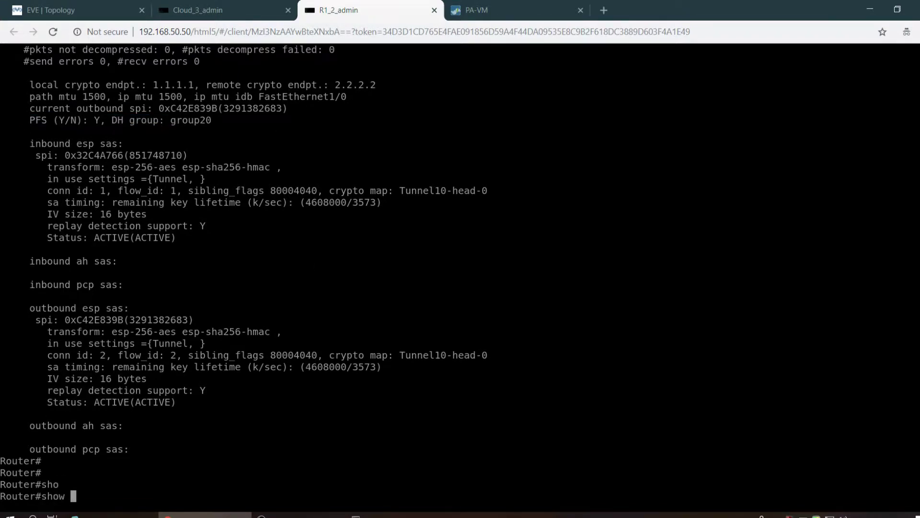
text(cru)
key(BackSpace)
key(Tab)
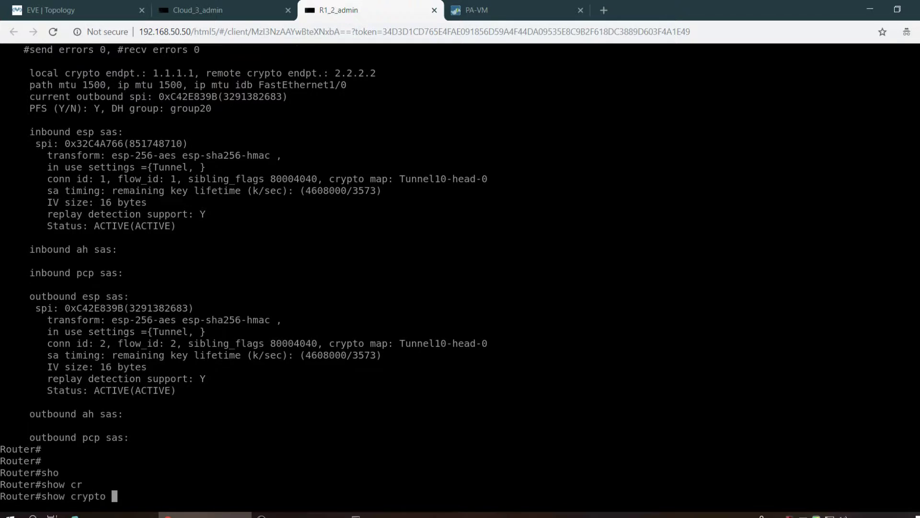
text(is)
key(Tab)
text(sa)
key(Tab)
key(Return)
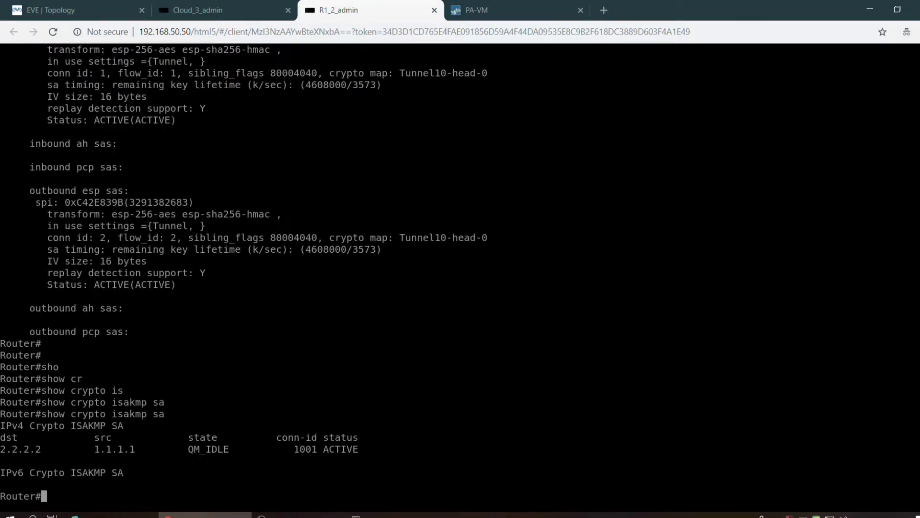
key(Up)
key(Return)
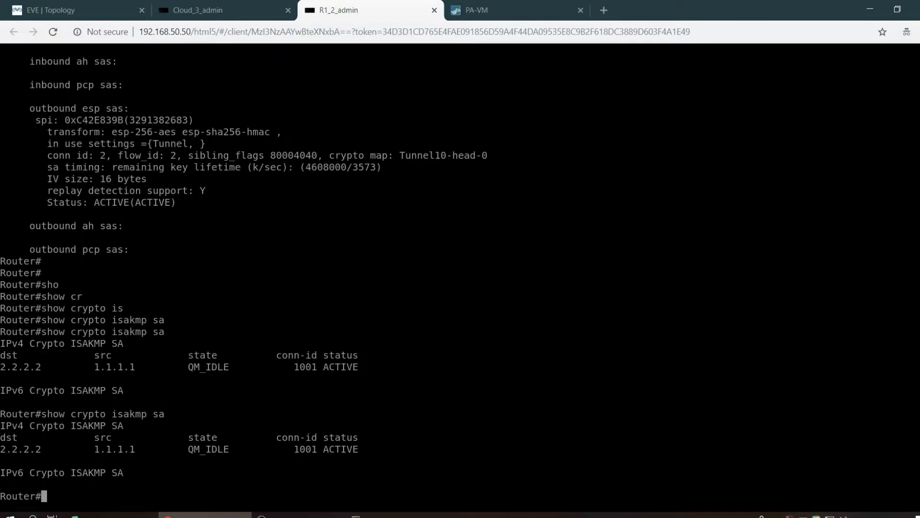
- Run show crypto ipsec sa and page through to confirm ESP SAs to 2.2.2.2 are ACTIVE
text(sho)
key(Tab)
text(cru)
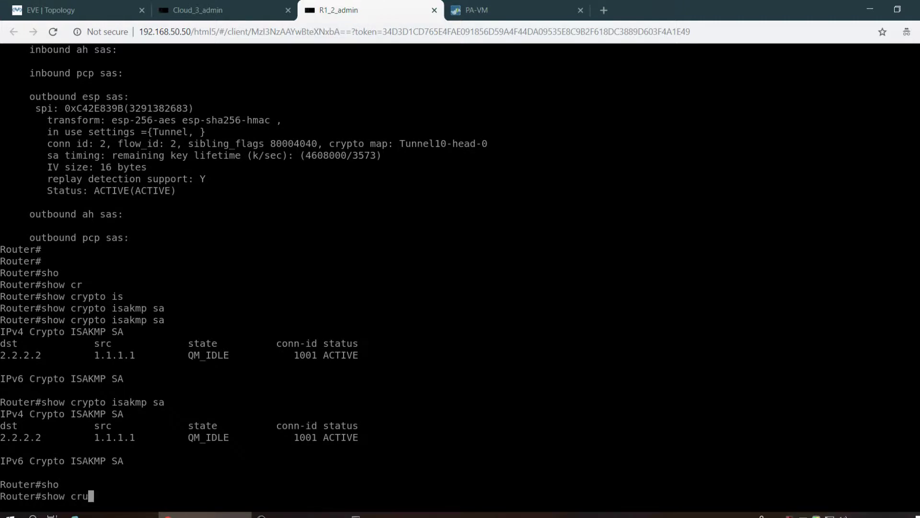
key(BackSpace)
key(Tab)
text(ip)
key(Tab)
text(s)
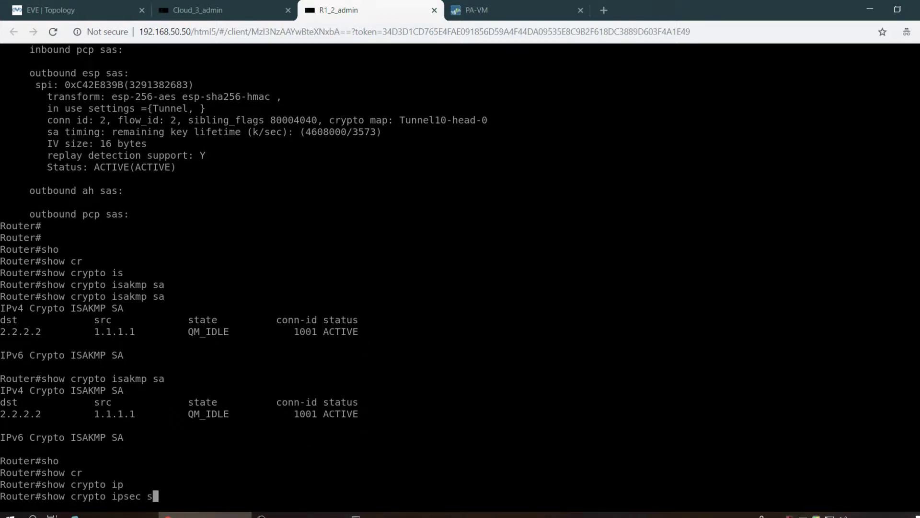
text(a)
key(Tab)
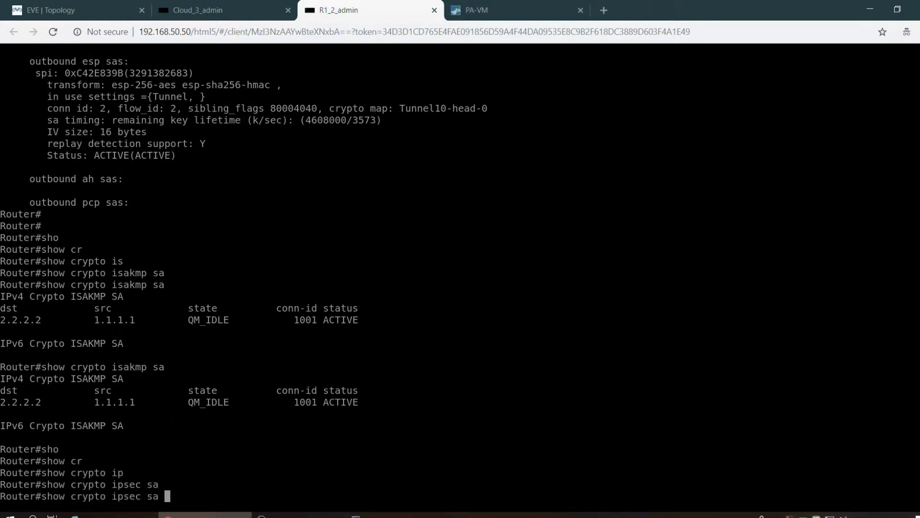
key(Return)
key(space)
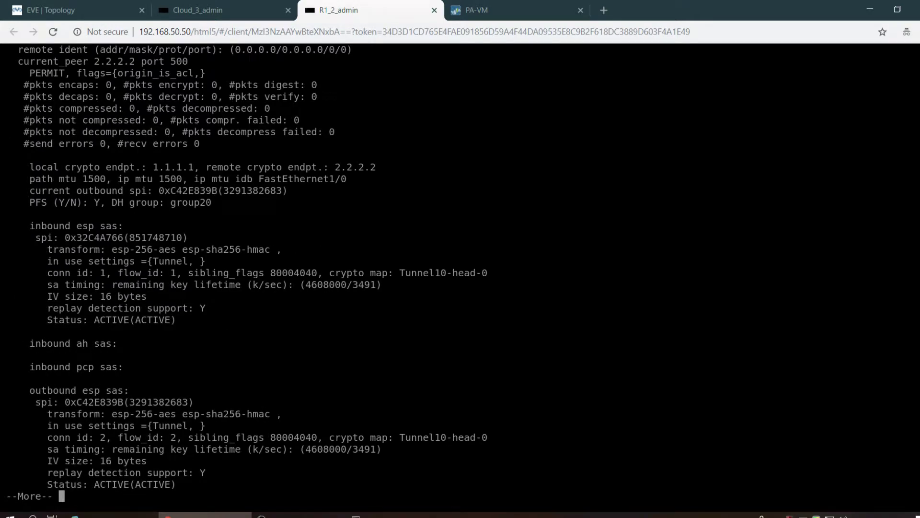
key(space)
key(Return)
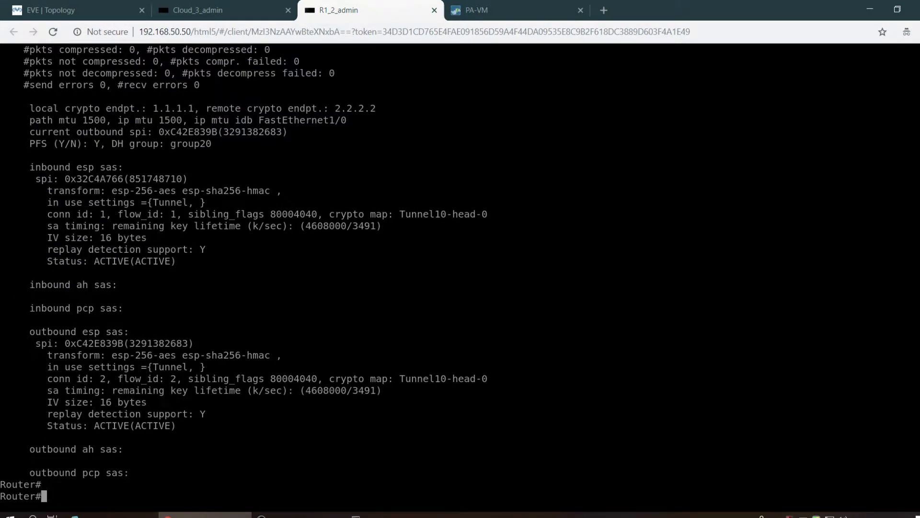
- Inspect the default virtual router's 'default route' (0.0.0.0/0 via 2.2.2.1) and close it unchanged
click(483, 8)
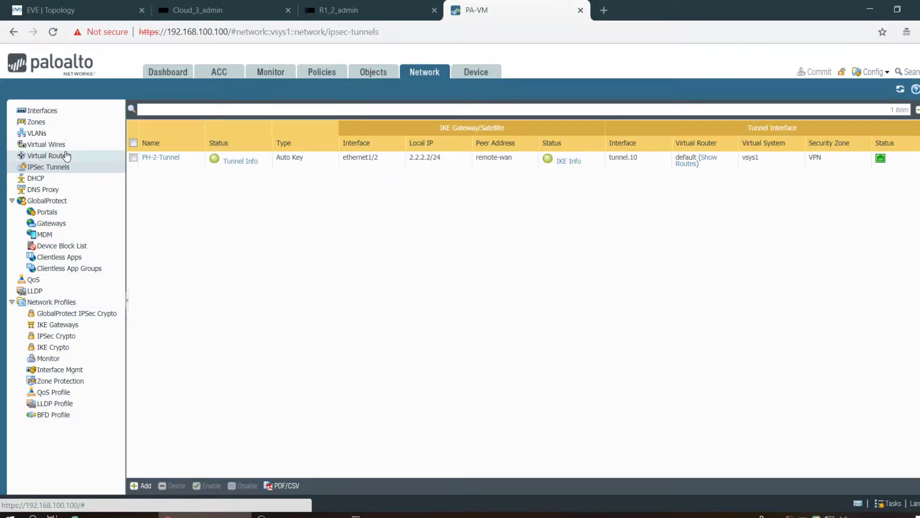
click(66, 156)
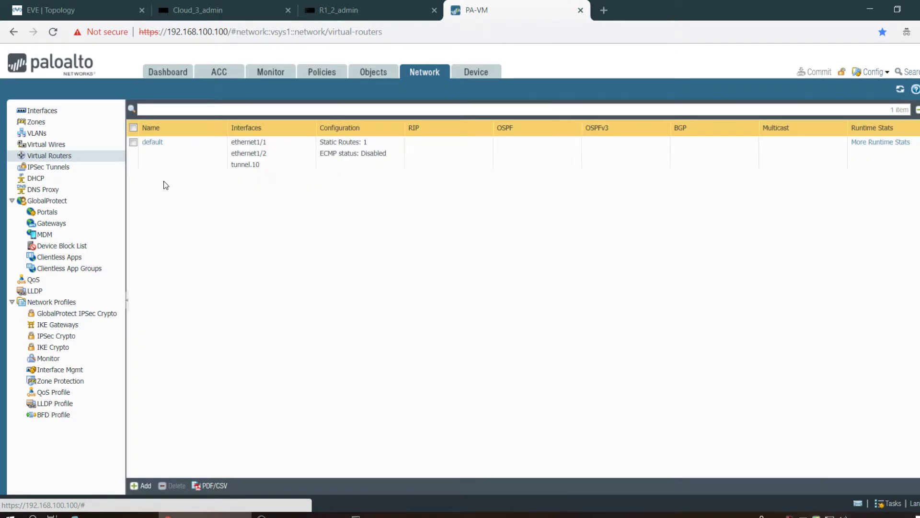
click(155, 145)
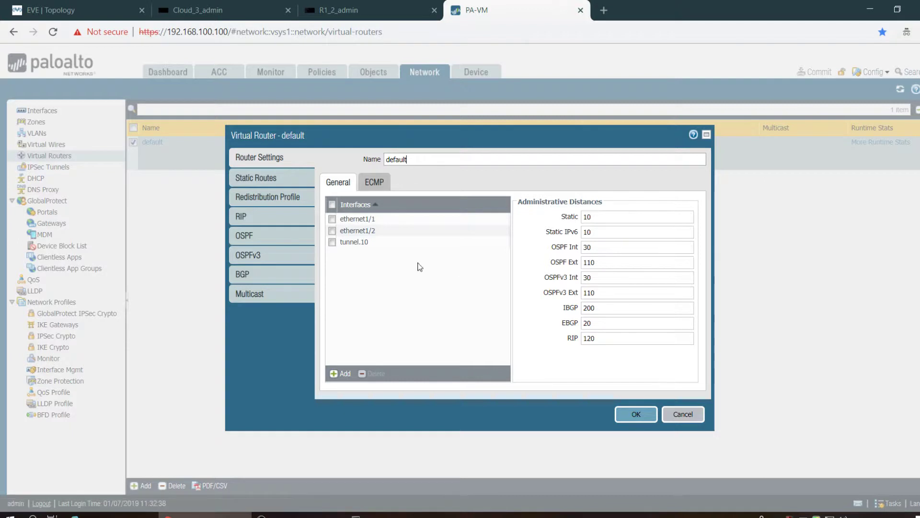
click(272, 182)
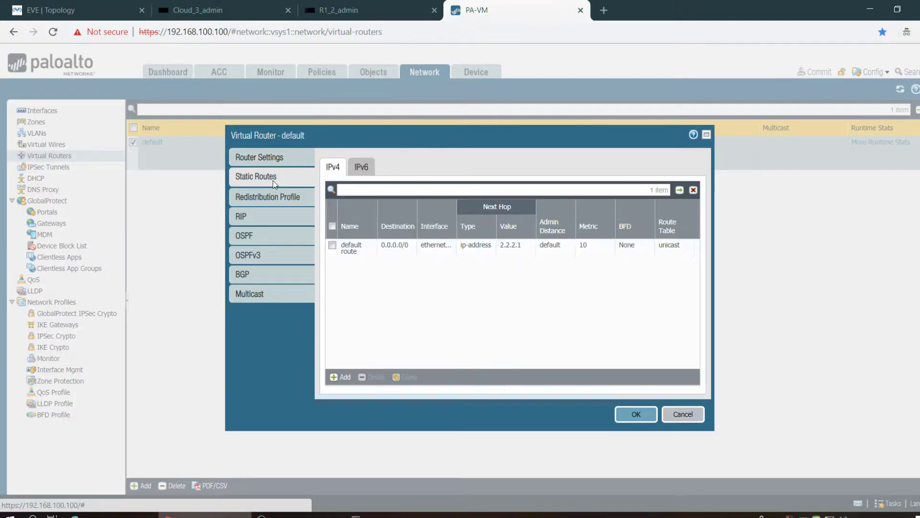
click(351, 250)
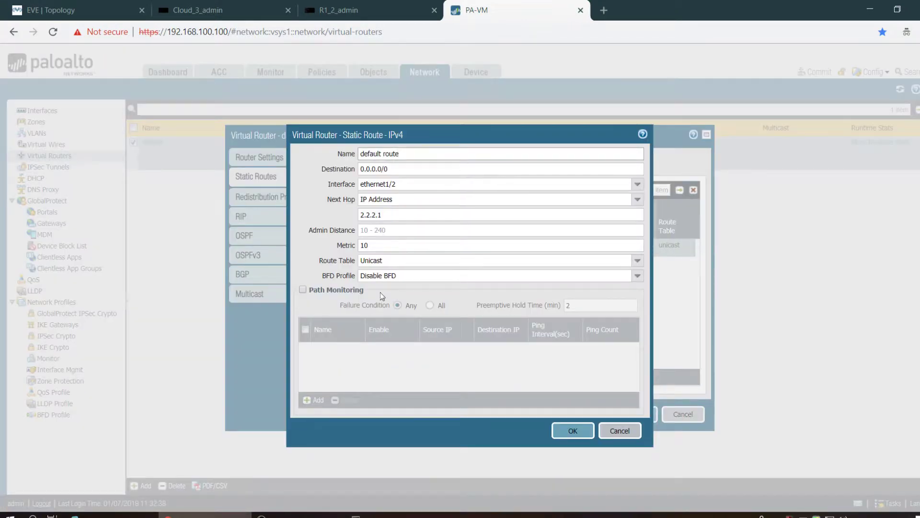
click(607, 434)
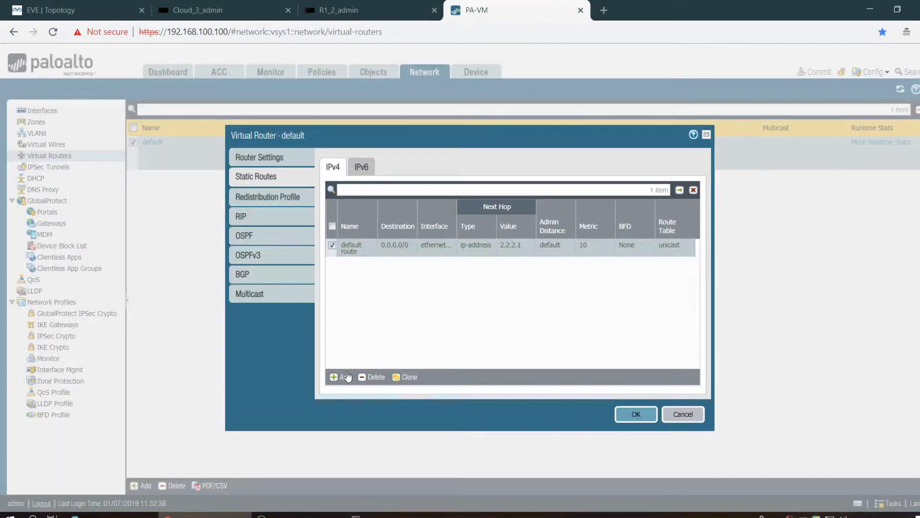
- Add static route remote-static for 192.168.10.0/24 via tunnel.10, next hop None, and save the virtual router
click(346, 377)
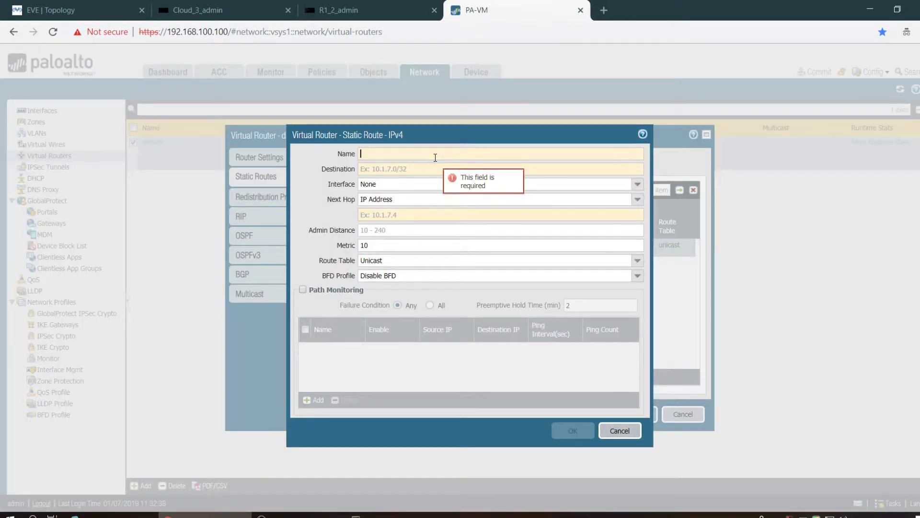
text(remote)
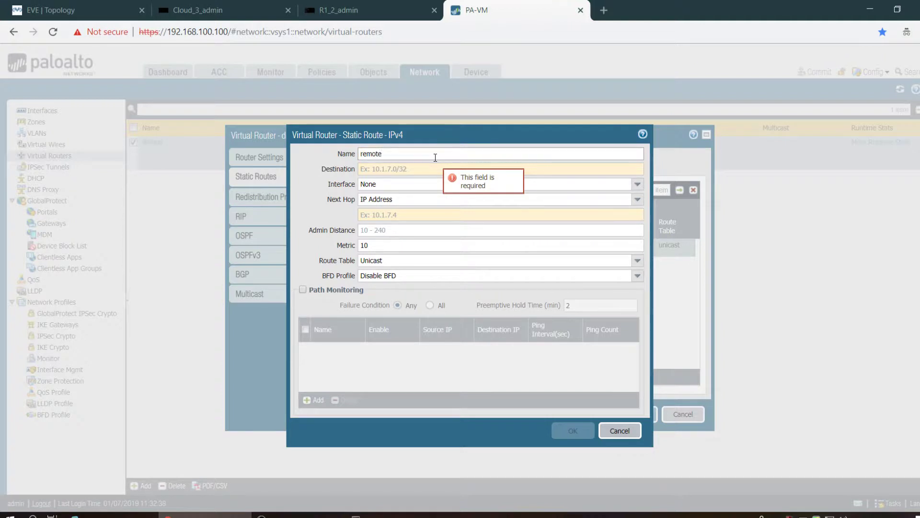
text(-static)
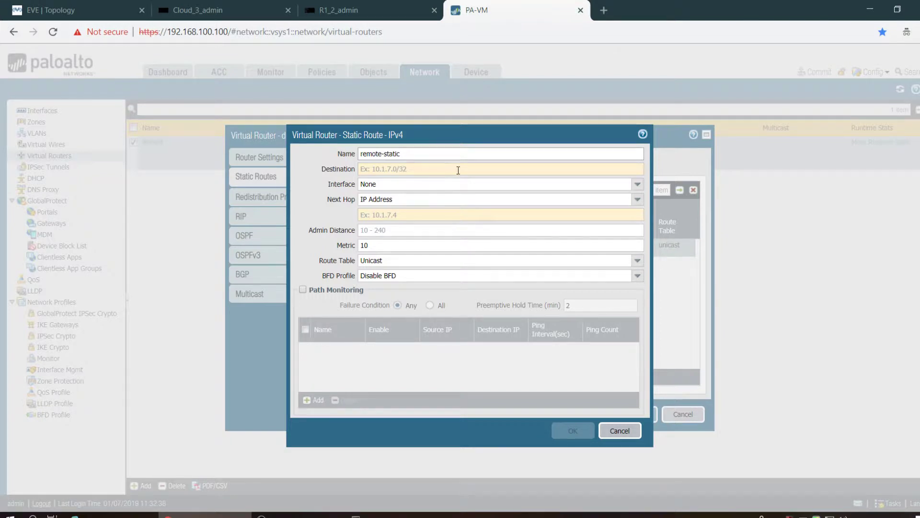
click(459, 170)
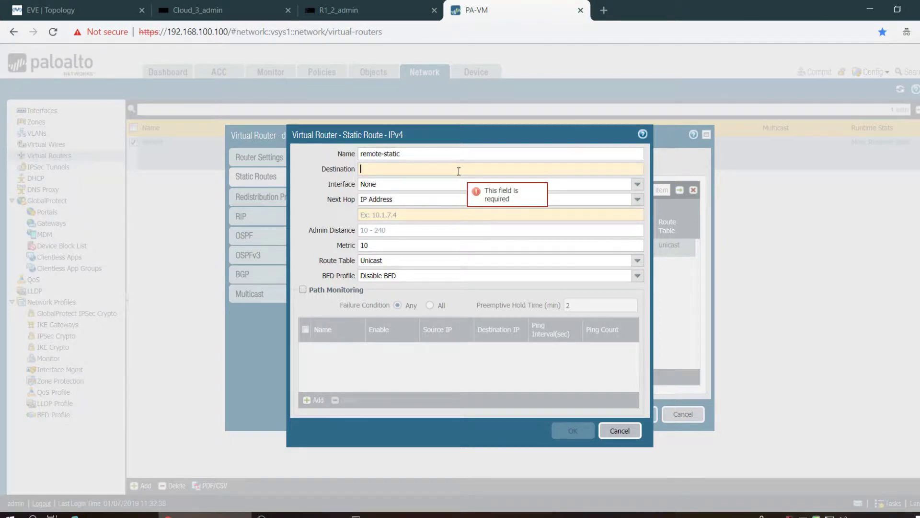
text(192.168.10)
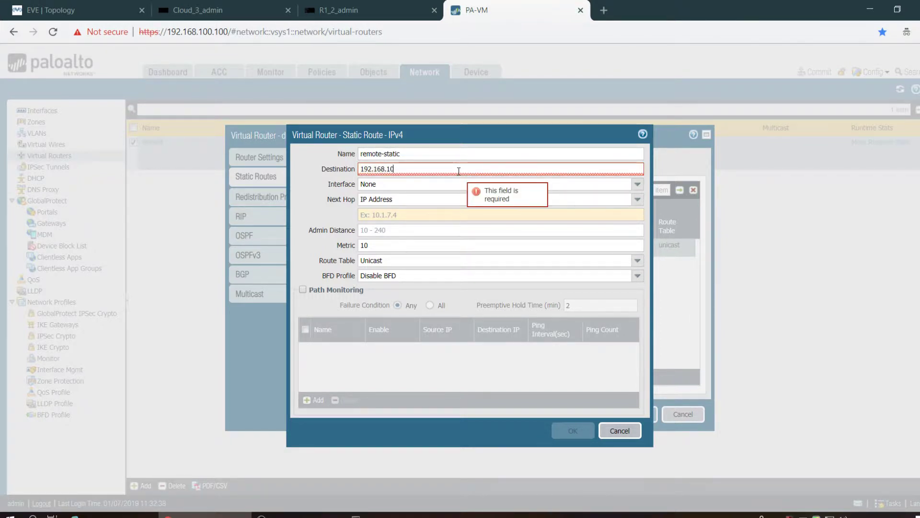
text(.0/24)
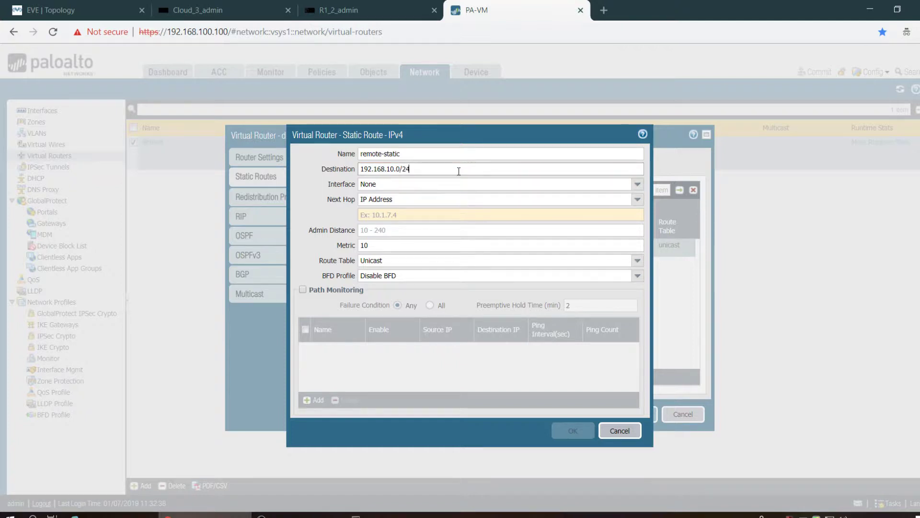
click(637, 184)
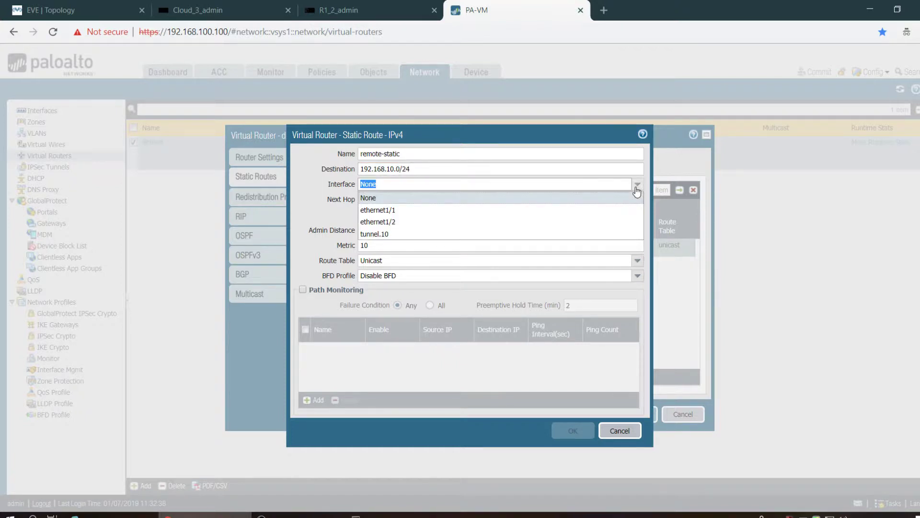
click(509, 234)
click(638, 199)
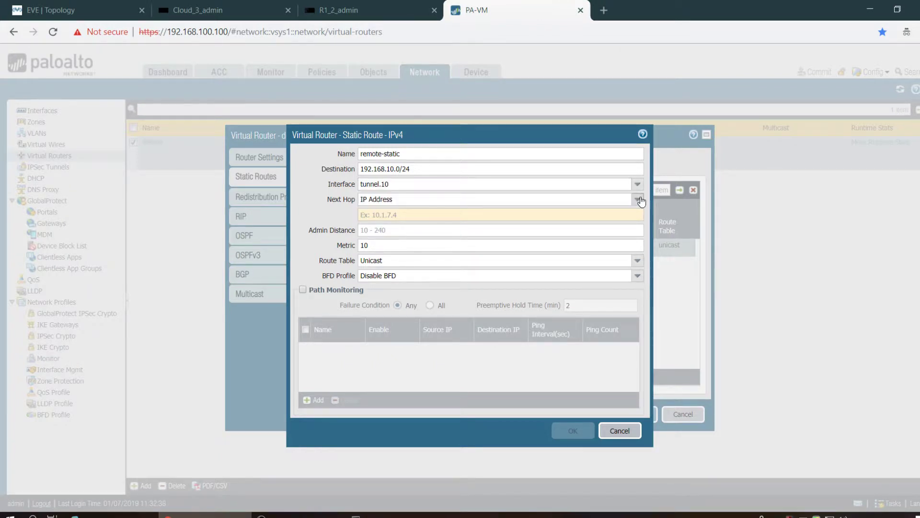
click(535, 249)
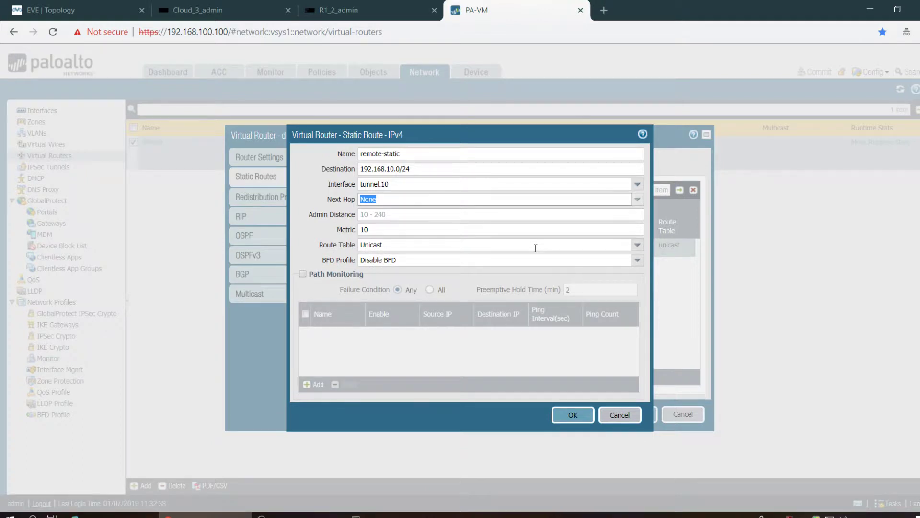
click(637, 200)
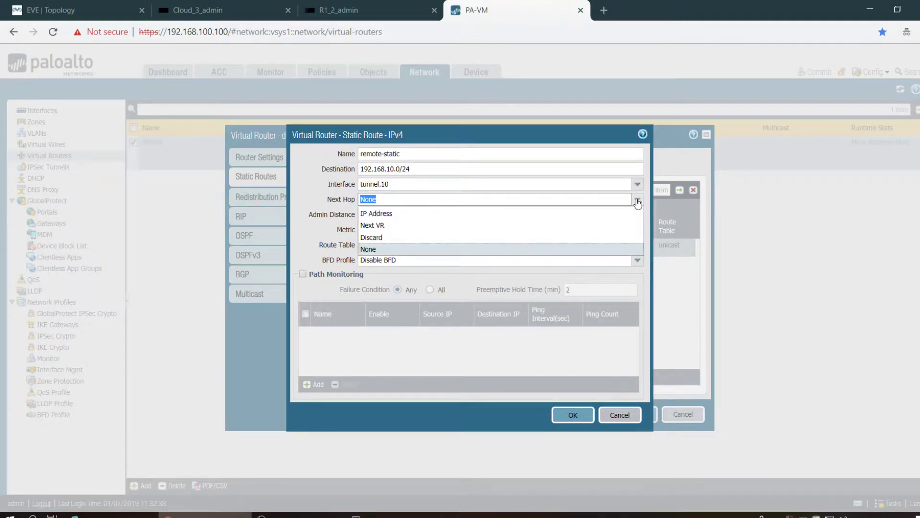
click(638, 200)
click(638, 200)
click(637, 200)
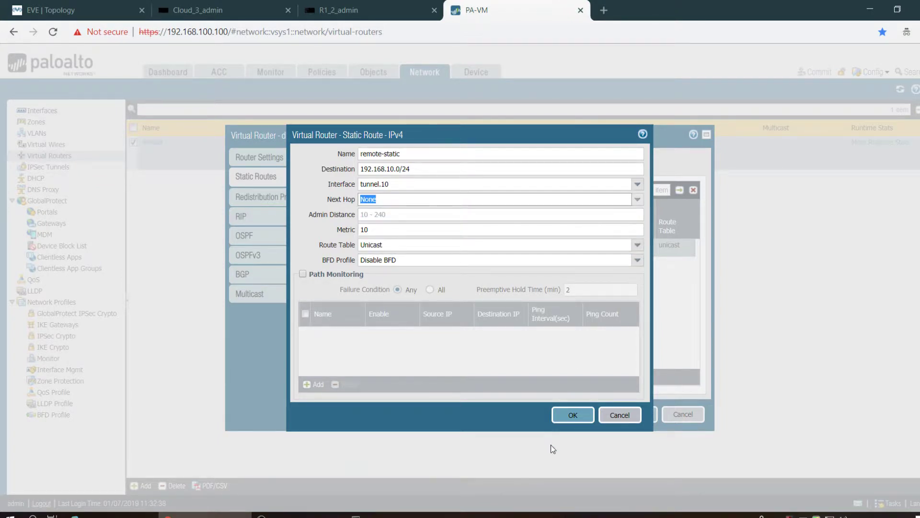
click(578, 413)
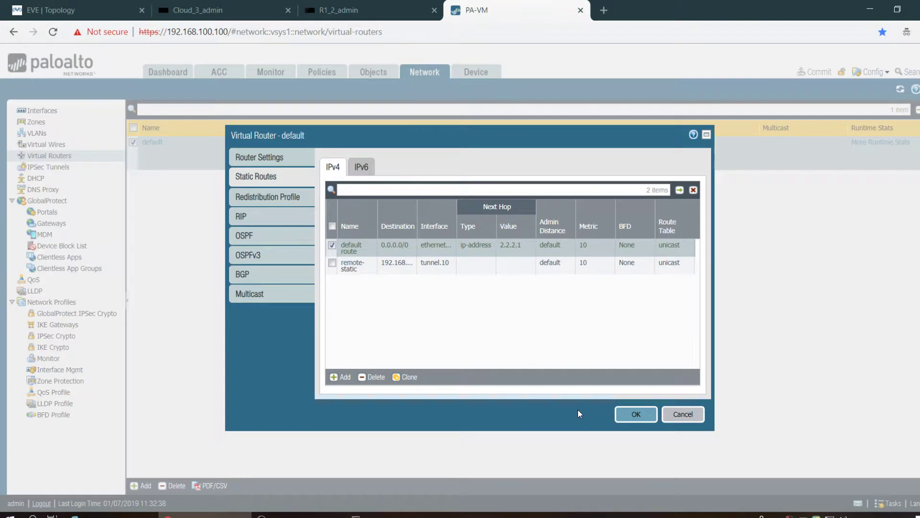
click(629, 417)
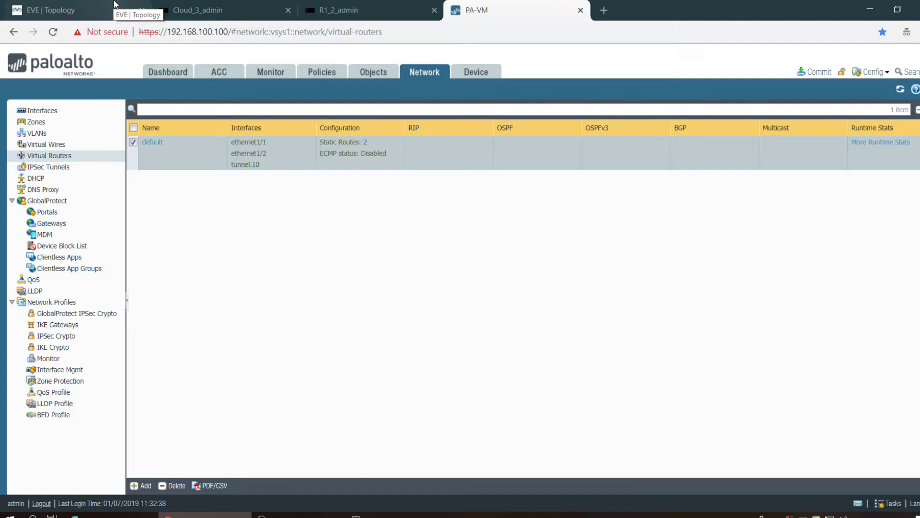
- On the R1 console, run show ip interface brief to list interface status
click(234, 8)
click(343, 10)
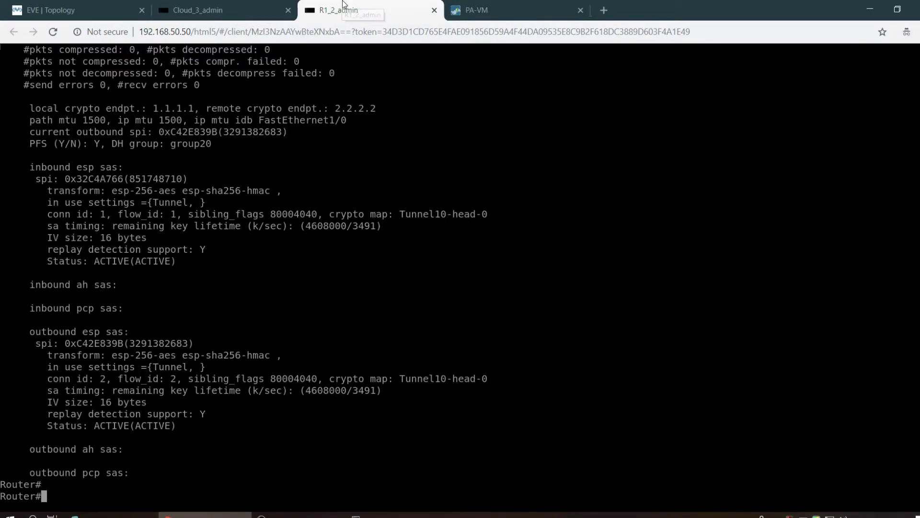
key(Return)
key(Return)
key(Return)
text(sho)
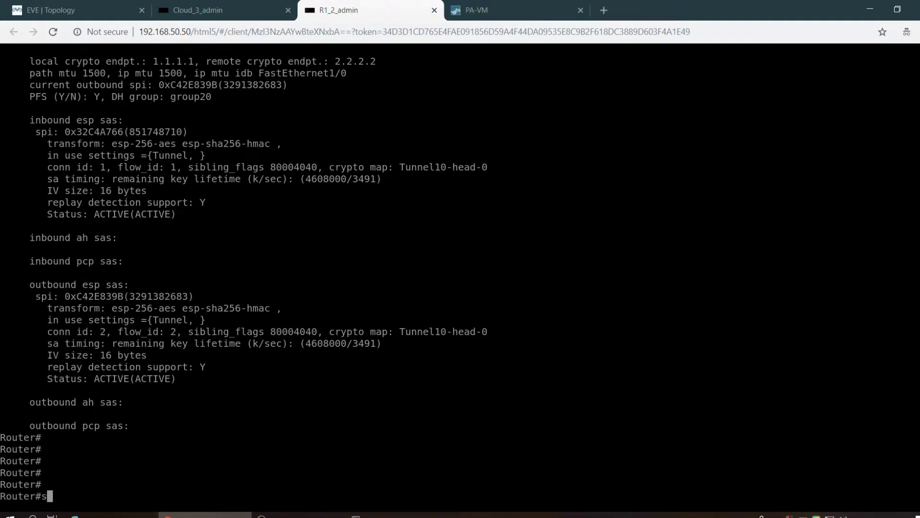
key(Tab)
text(ip int brief)
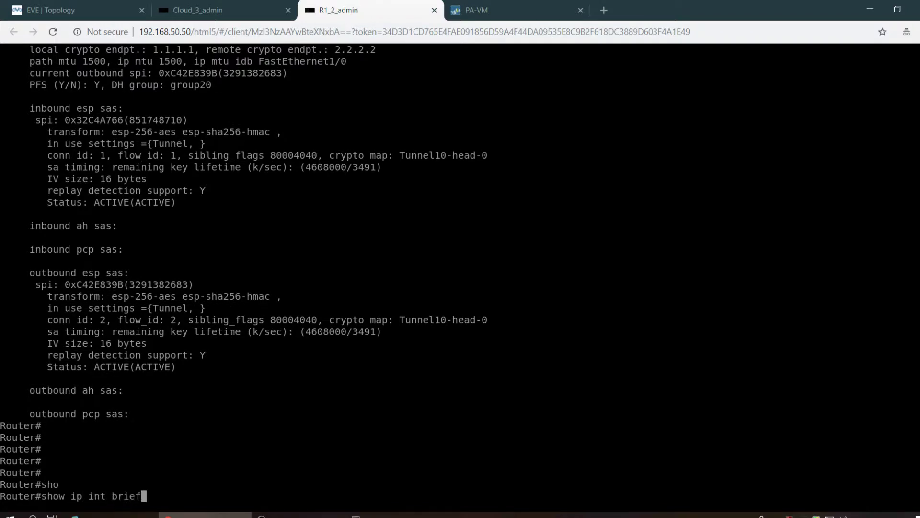
key(Return)
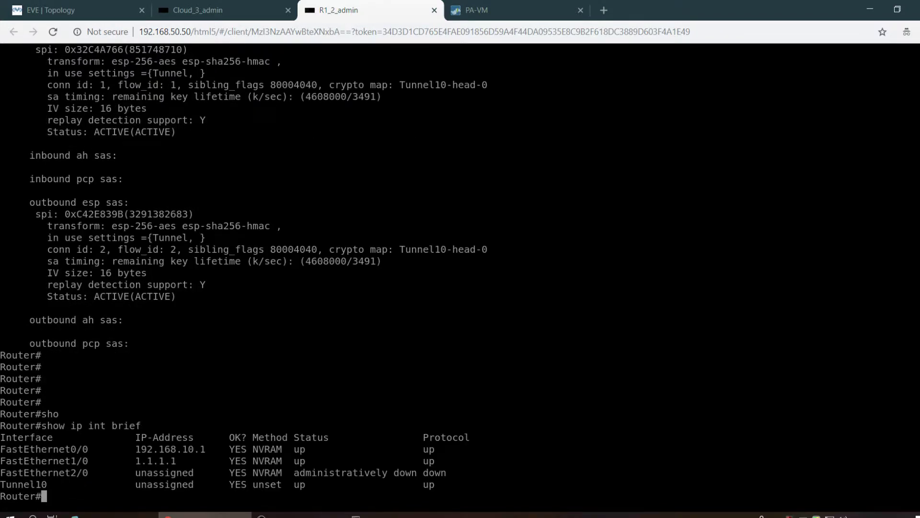
- Display R1's running-config through to its end, then begin a ping to 192.168.20.1
text(sho)
key(Tab)
text(run)
key(Tab)
key(Return)
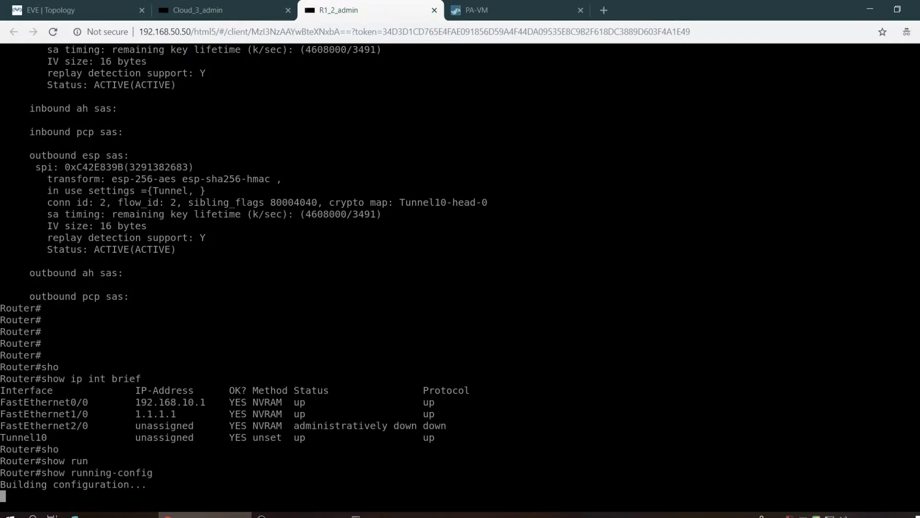
key(space)
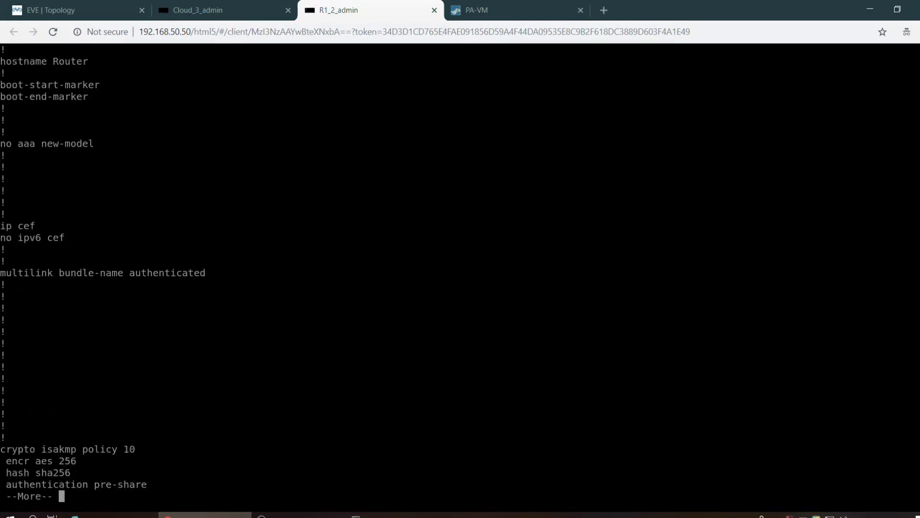
key(space)
key(space)
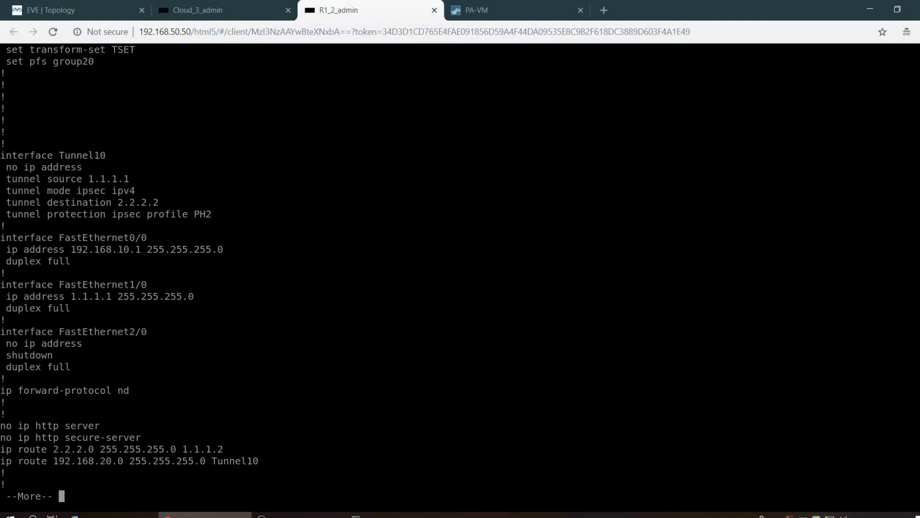
key(Return)
key(Return)
key(Return)
key(Return)
key(Return)
key(Return)
key(Return)
key(Return)
key(Return)
key(Return)
key(Return)
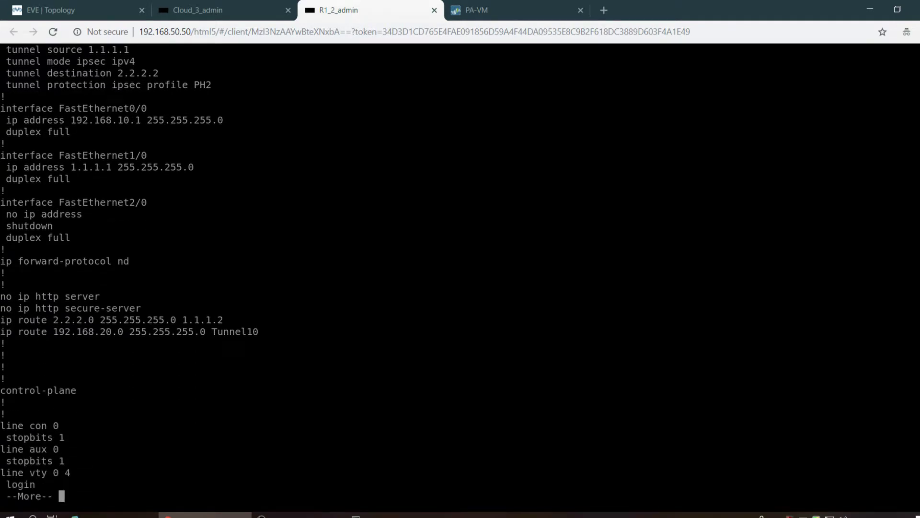
key(Return)
key(Return)
key(Return)
key(Return)
key(Return)
key(Return)
key(Return)
key(Return)
key(Return)
key(Return)
key(Return)
text(p)
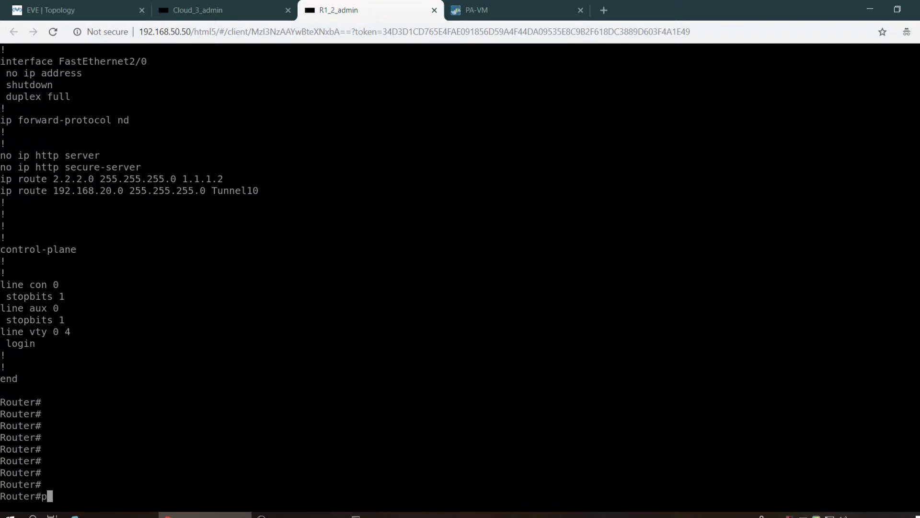
text(ing 192.168)
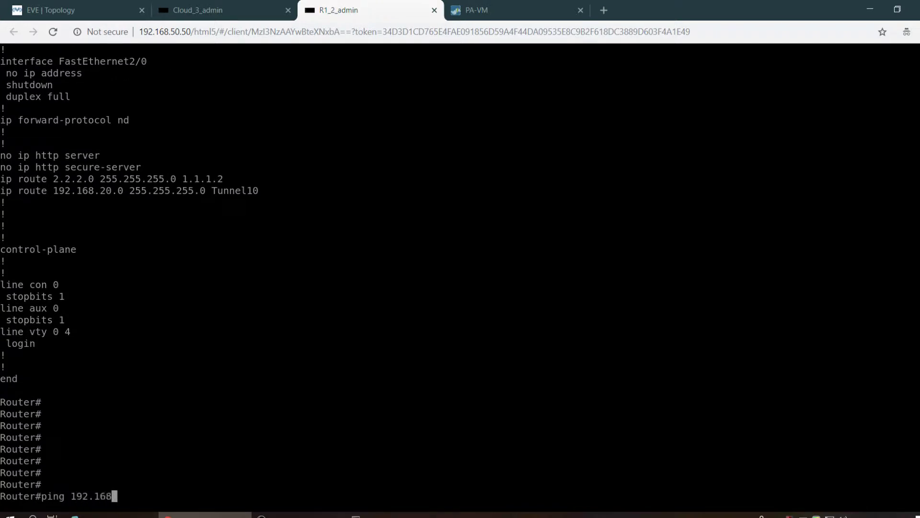
text(.20.1 so)
- Ping 192.168.20.1 sourced from 192.168.10.1, which fails at 0 percent (0/5)
key(Tab)
text(192.168)
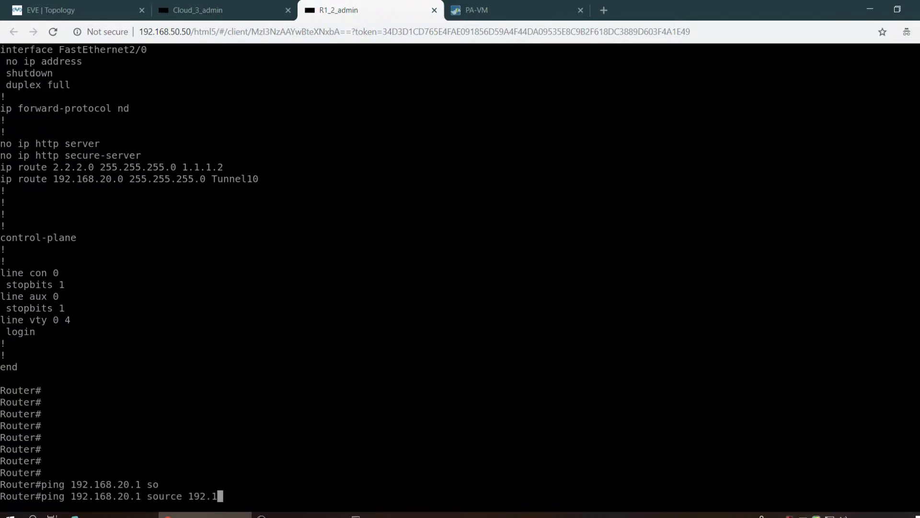
text(.10.1)
key(Return)
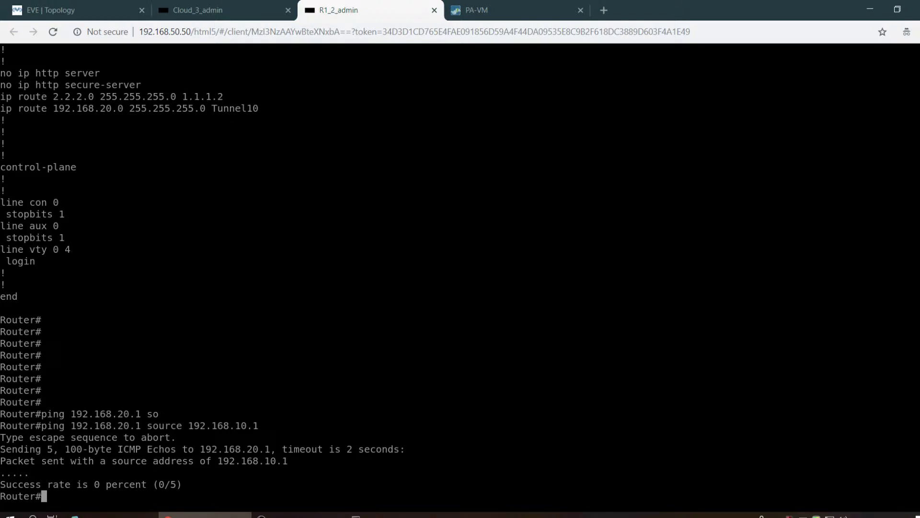
key(Return)
key(Return)
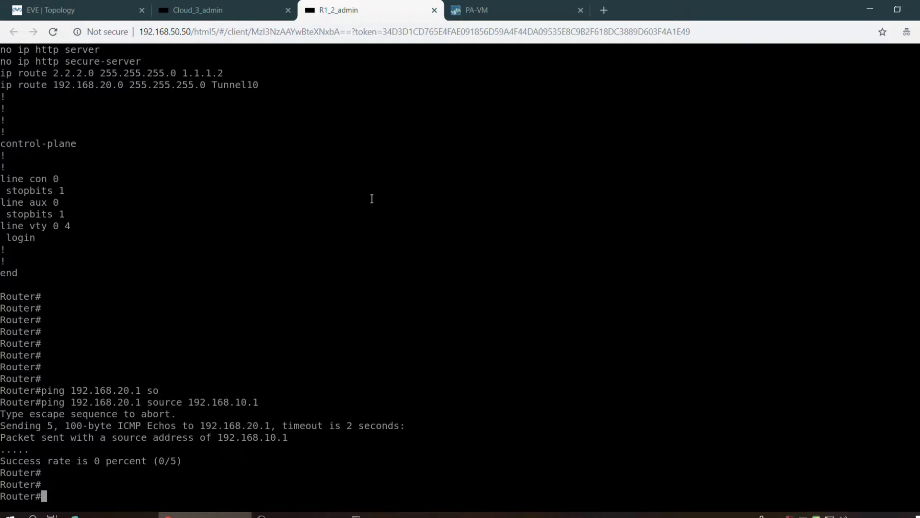
key(Return)
key(Return)
key(Return)
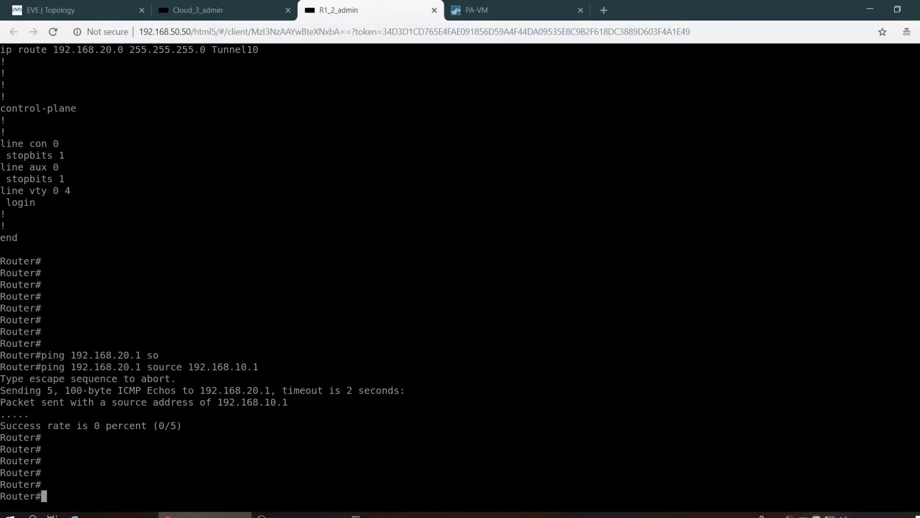
- Begin entering show ip route to inspect R1's routing table
text(sho)
key(Tab)
text(ip rou)
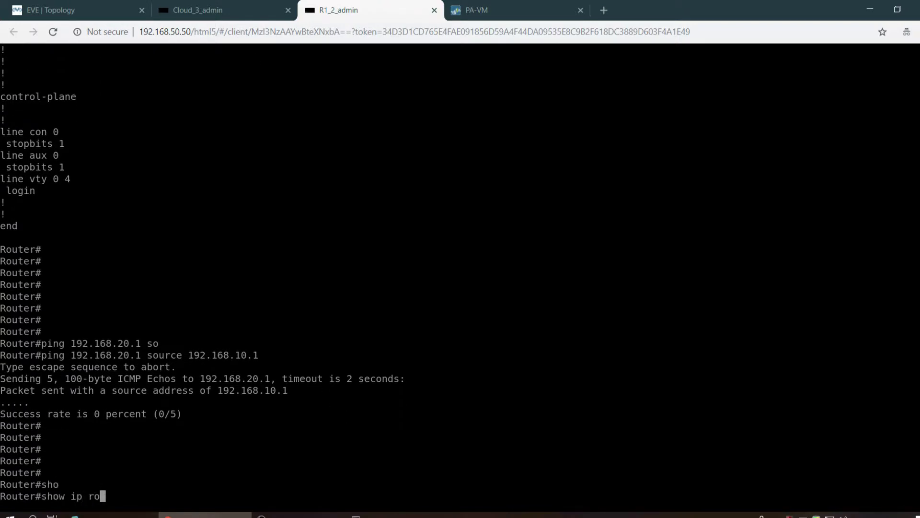
key(Tab)
- Show R1's routing table, then commit the PA-VM firewall's pending configuration
key(Return)
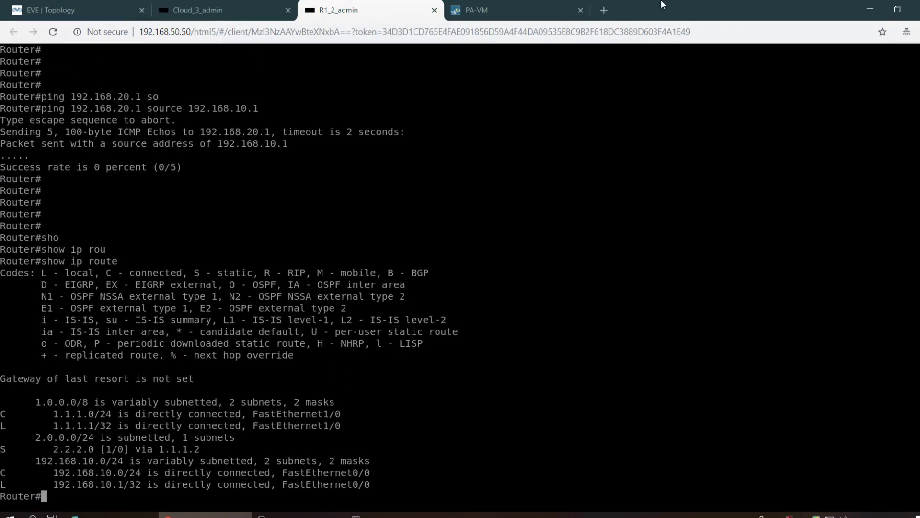
click(570, 6)
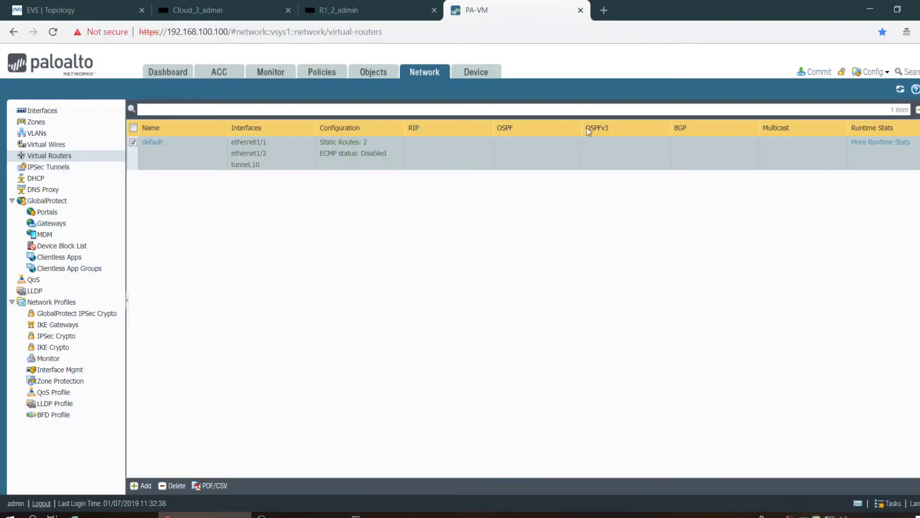
click(823, 75)
click(591, 419)
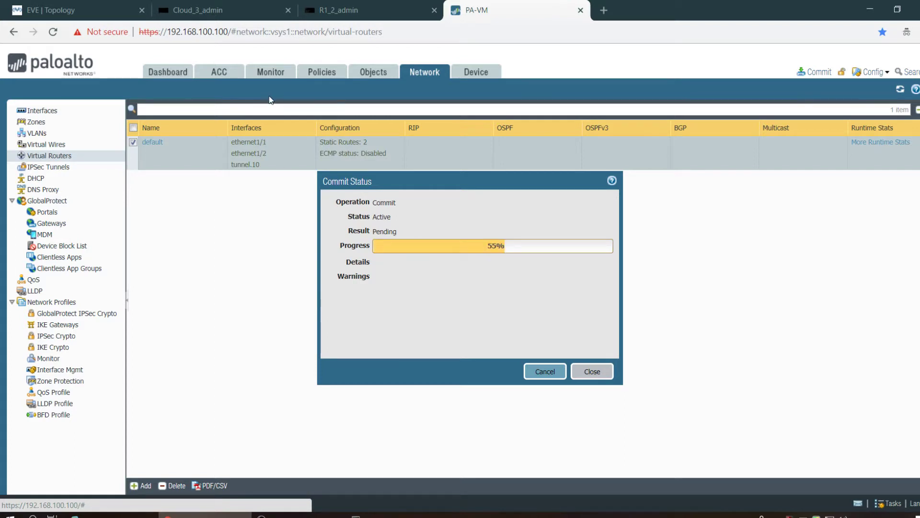
click(106, 7)
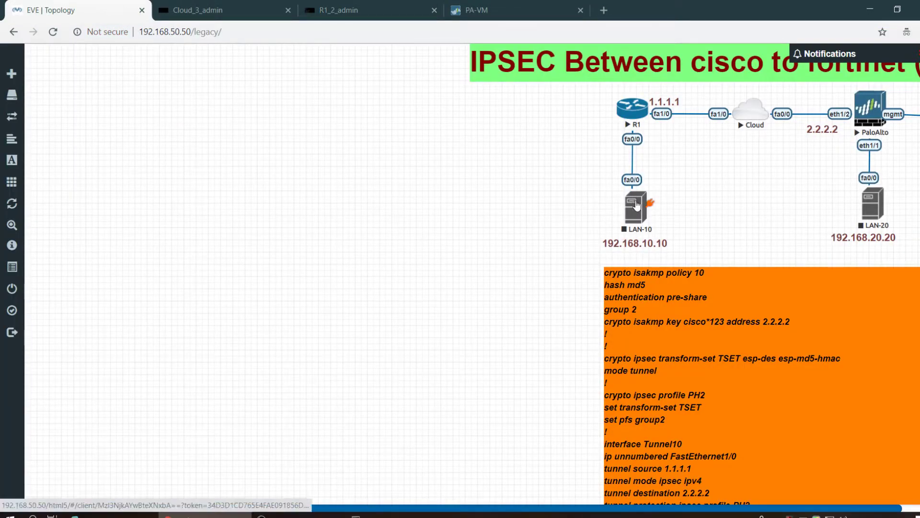
- Start the LAN-10 and LAN-20 host nodes, then return to the R1_2_admin console
right_click(637, 205)
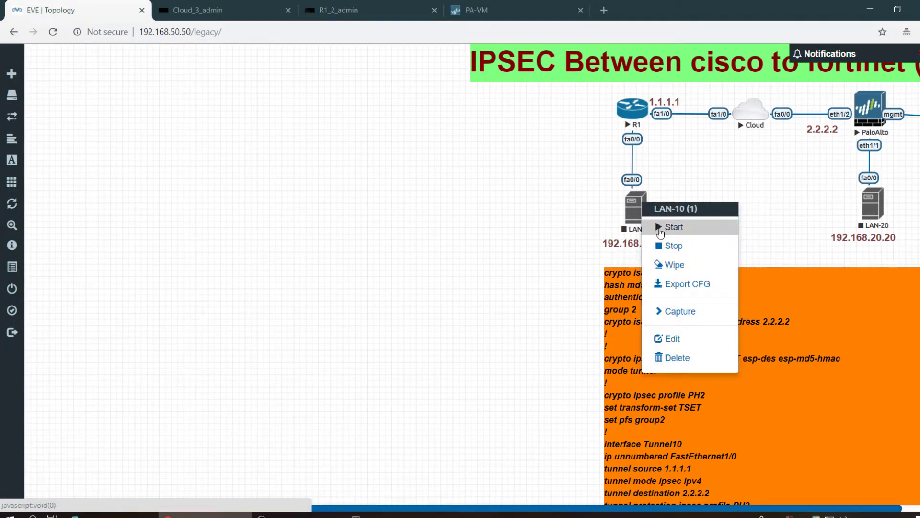
click(662, 233)
right_click(868, 216)
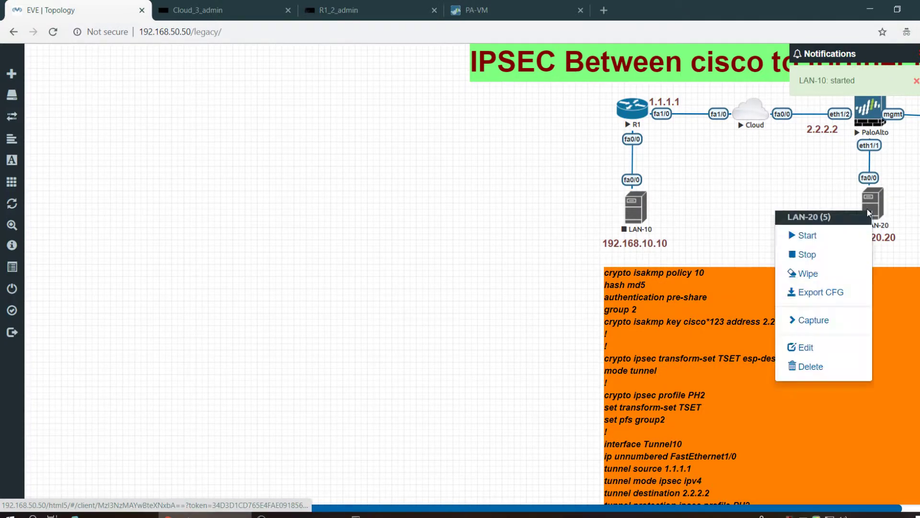
click(866, 236)
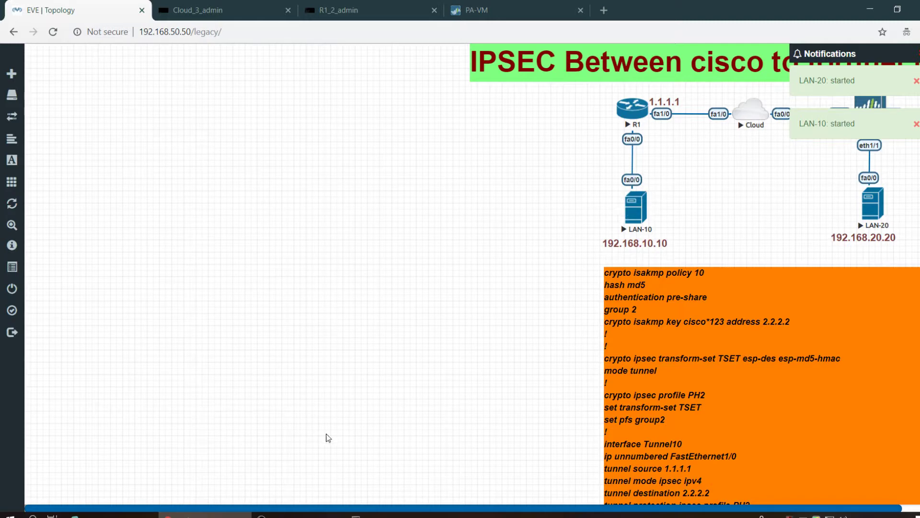
click(375, 11)
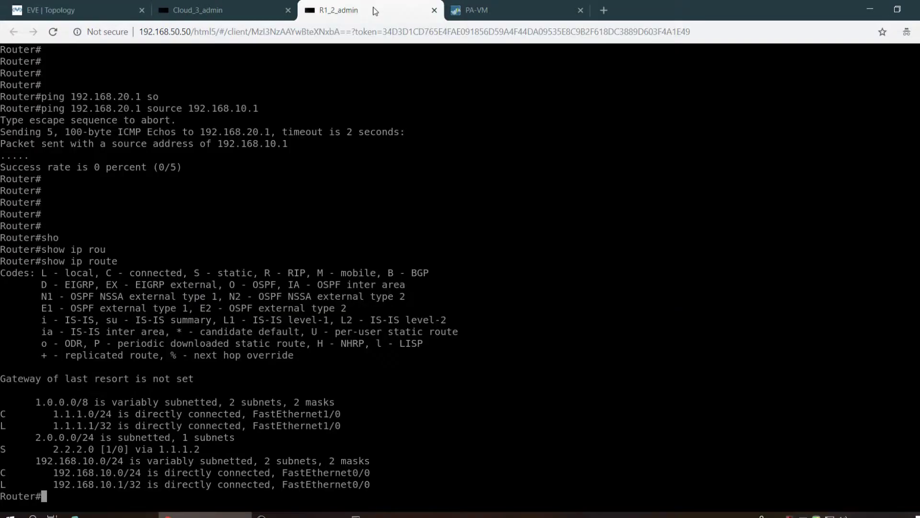
- Run 'show ip int brief' on R1 to check the interfaces and Tunnel10 status
text(sho)
key(Tab)
text(ip )
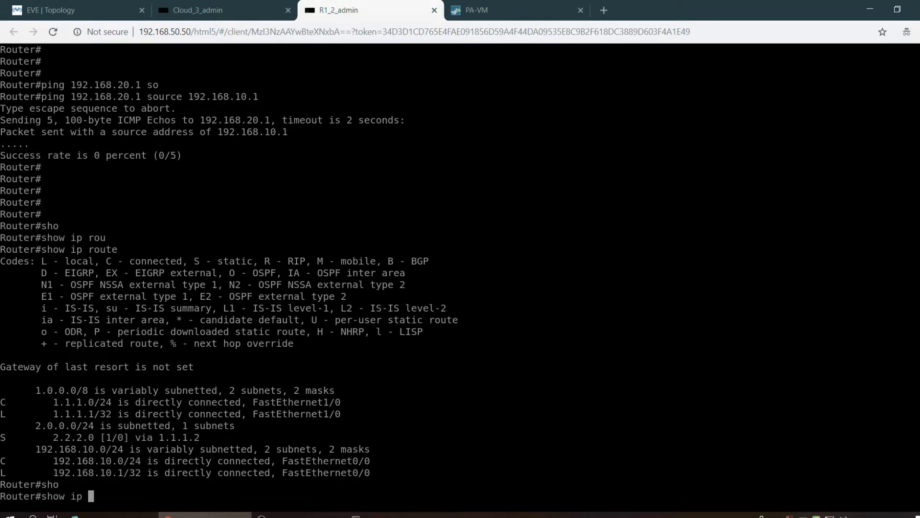
text(intbrif\)
key(Return)
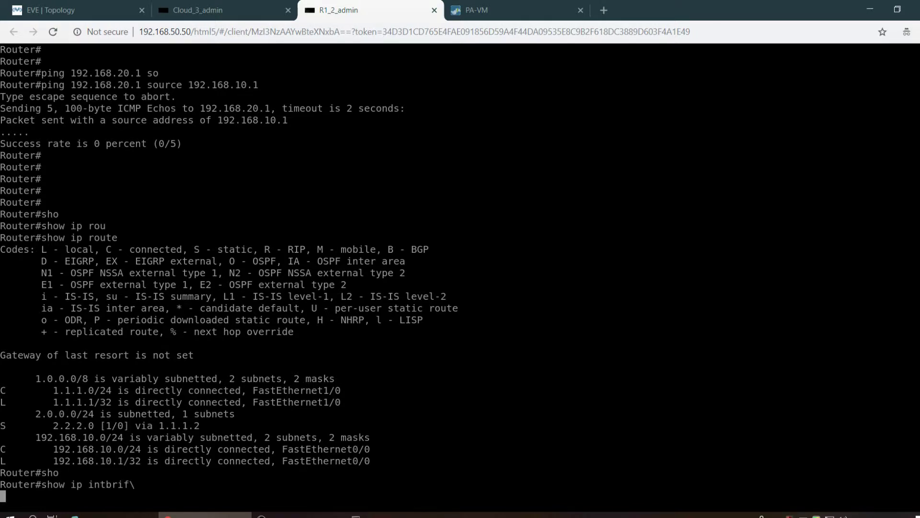
text(sho)
key(Tab)
text(ip intb)
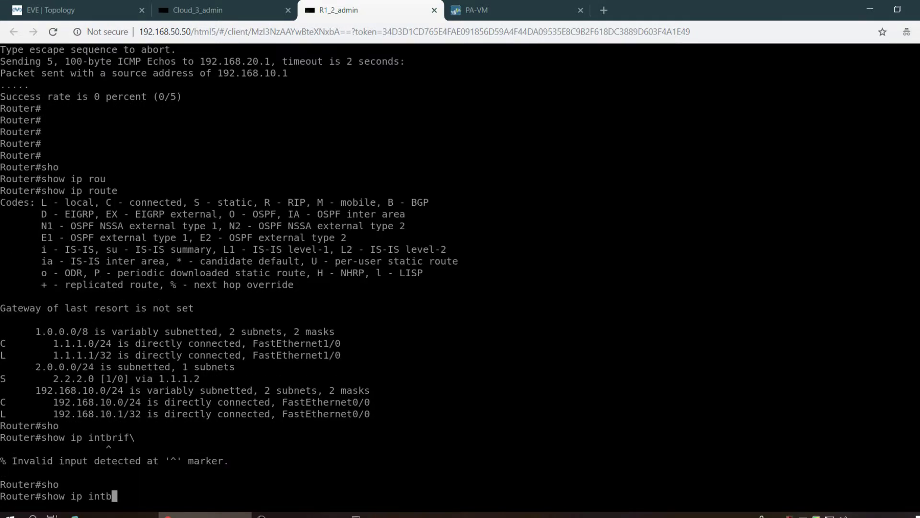
key(BackSpace)
text(brief)
key(Return)
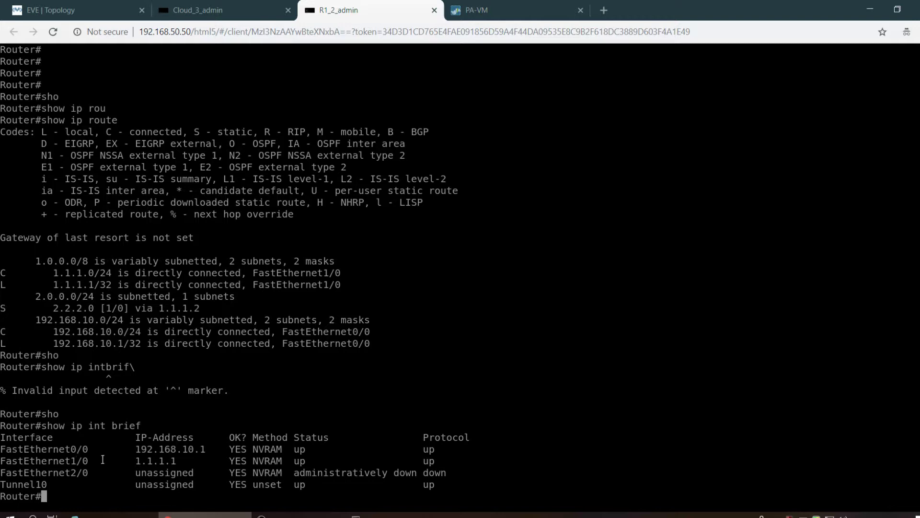
- Ping 192.168.10.10 from R1 repeatedly until replies reach 100 percent (5/5)
text(ping 192.168.10.10)
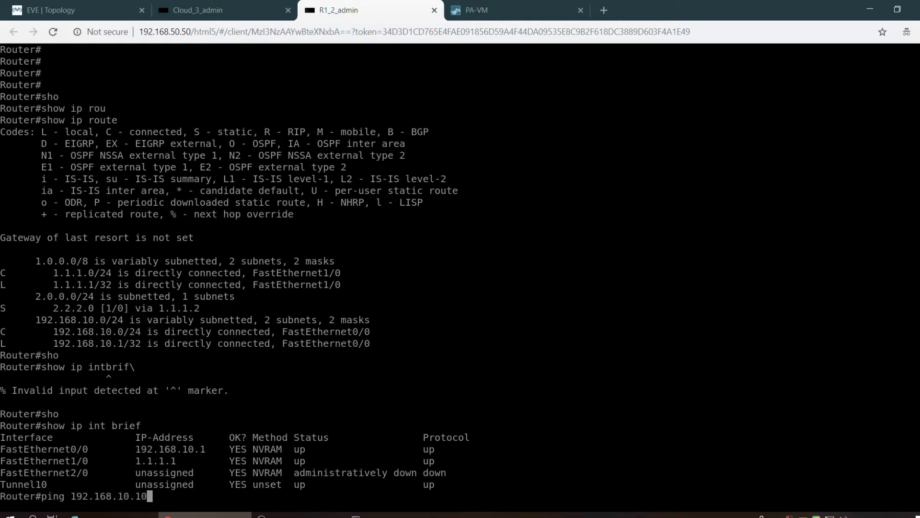
key(Return)
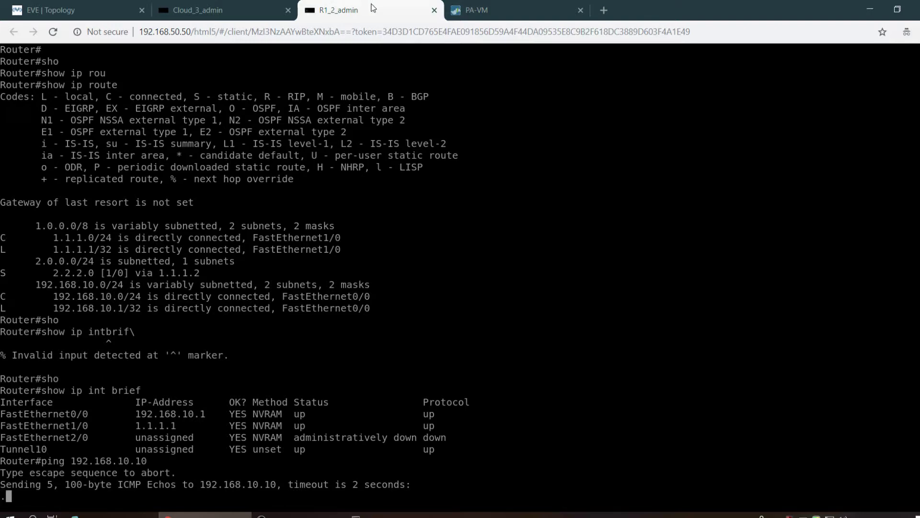
click(88, 5)
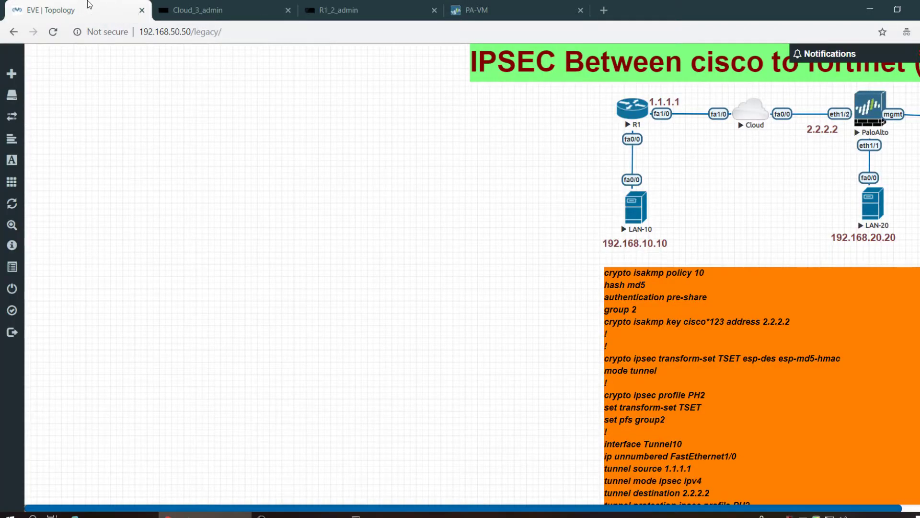
click(293, 5)
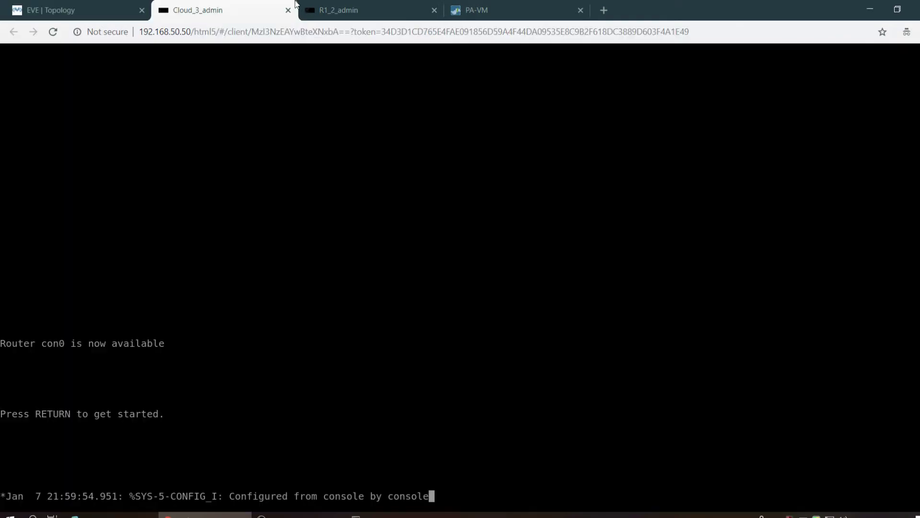
click(375, 4)
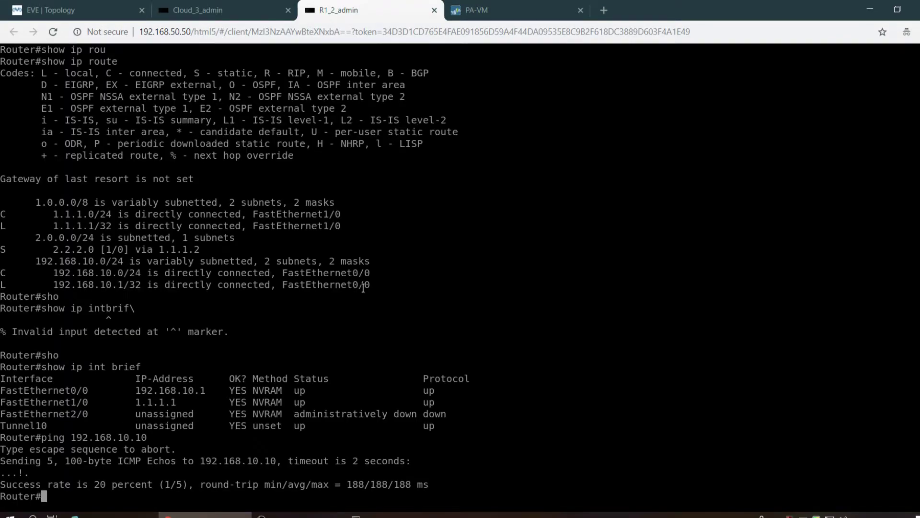
key(Up)
key(Return)
key(Up)
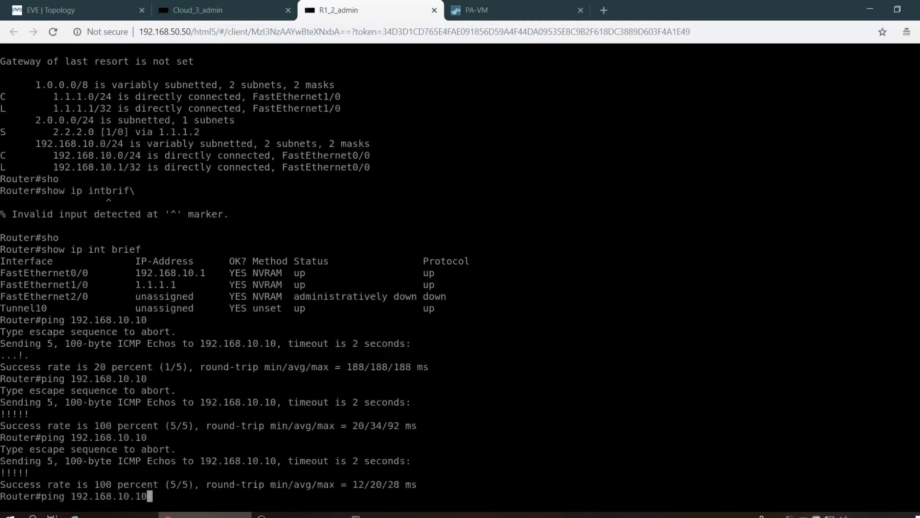
key(Return)
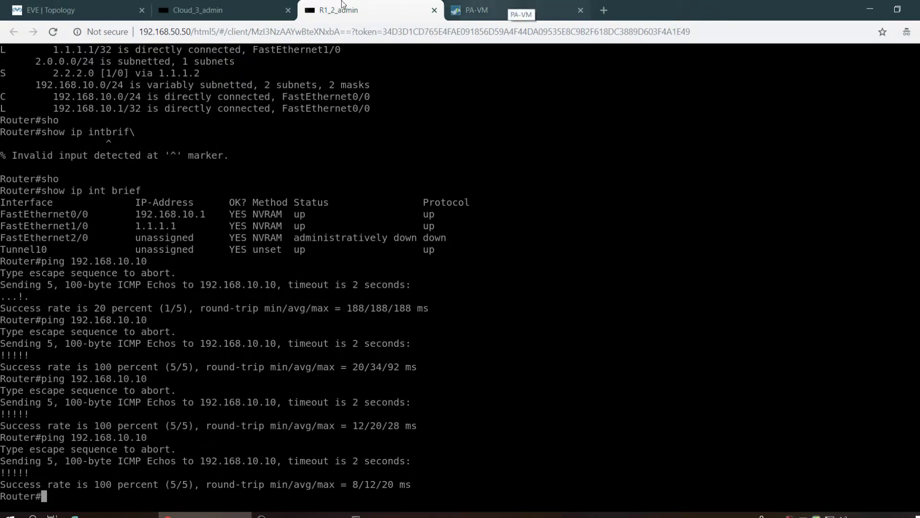
click(44, 4)
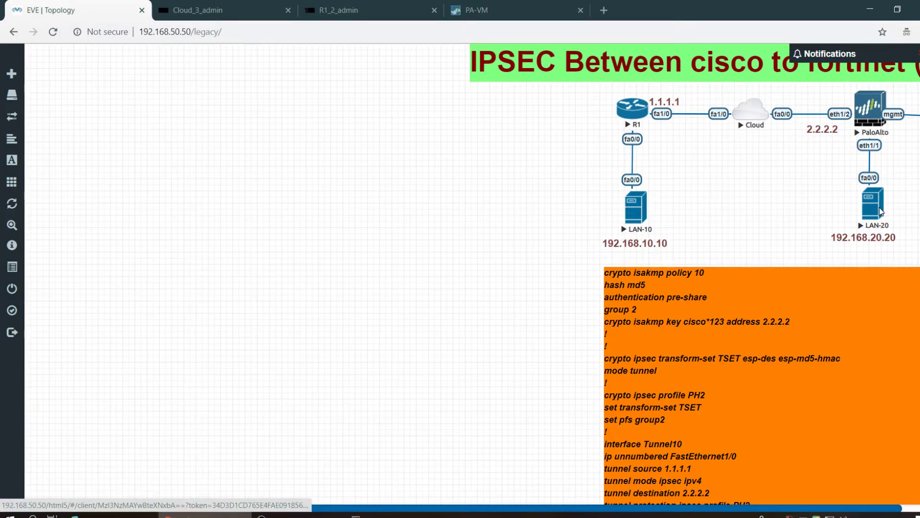
- On the LAN-20 console, enter enable mode and ping gateway 192.168.20.1 with 5/5 success
click(880, 213)
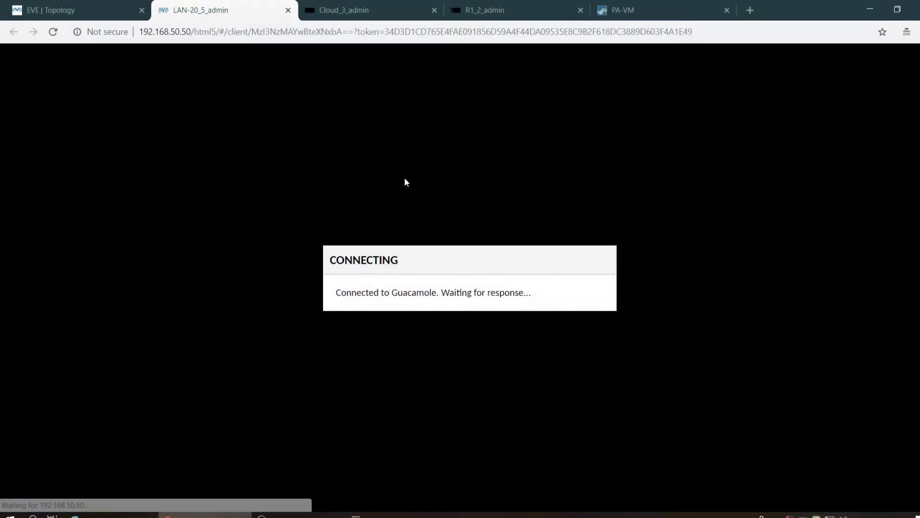
key(Return)
key(Return)
key(Return)
key(Return)
key(Return)
key(Return)
key(Return)
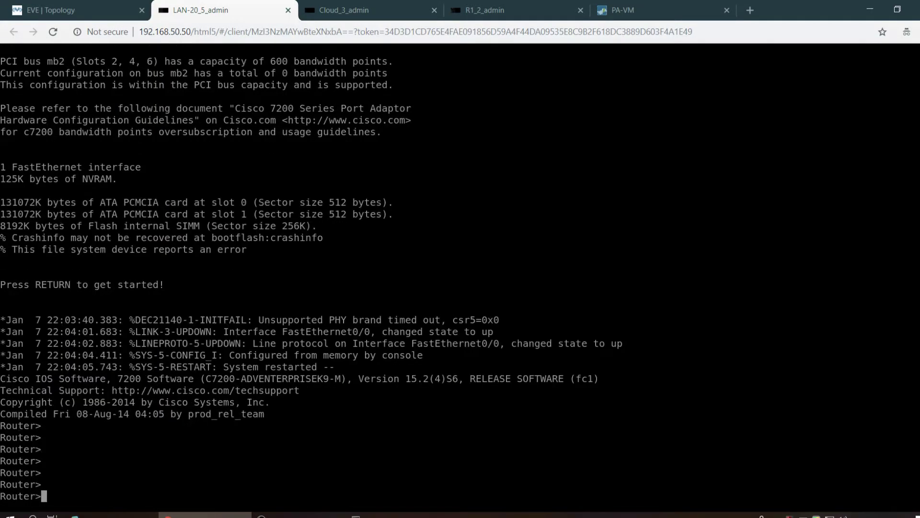
text(en)
key(Tab)
key(Return)
key(Return)
key(Return)
key(Return)
text(ping)
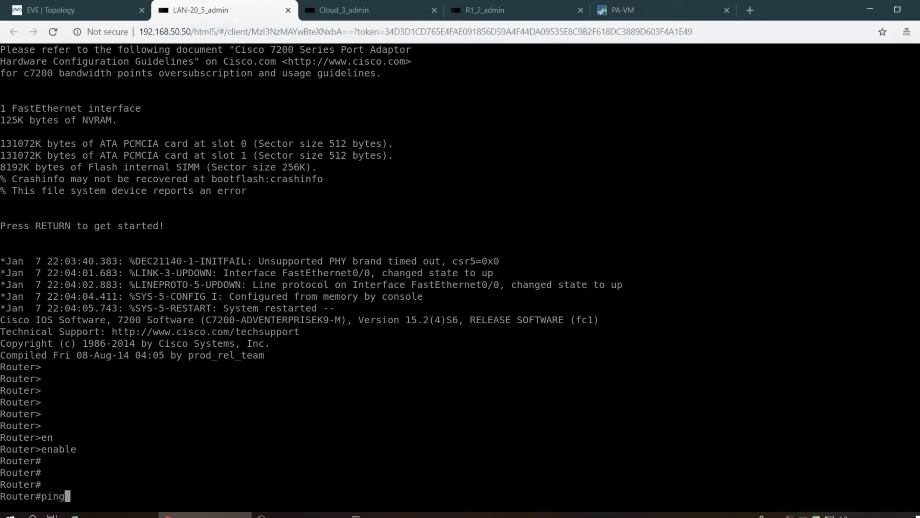
text( 192.168.20.1)
key(Return)
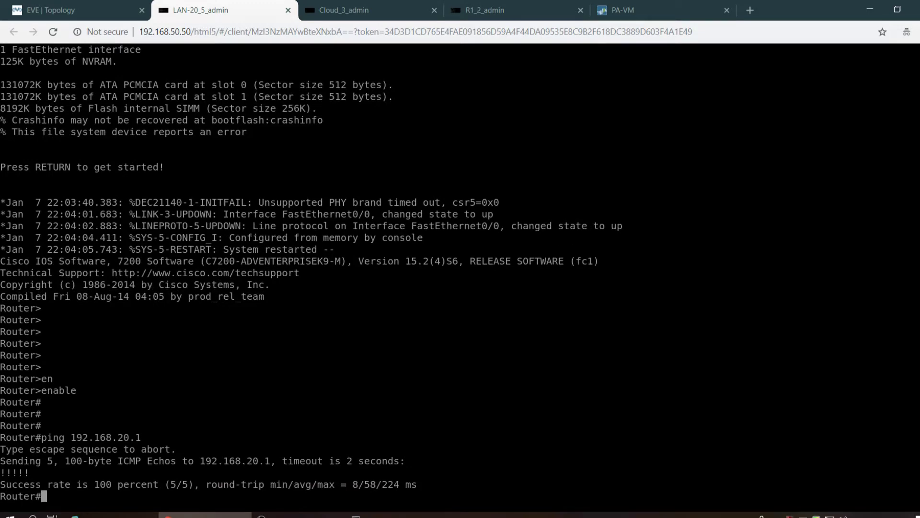
click(105, 7)
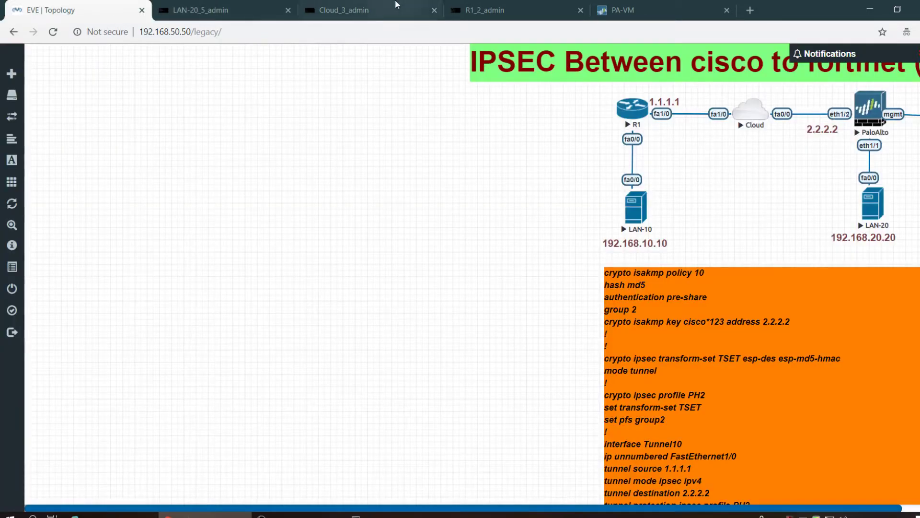
- Dismiss the completed PA-VM commit status report and return to the Cloud router console
click(396, 4)
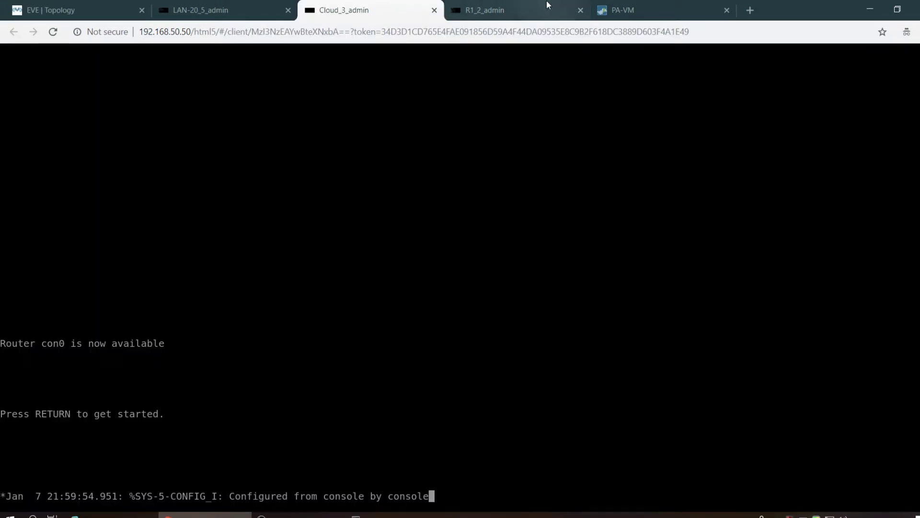
click(547, 1)
click(666, 3)
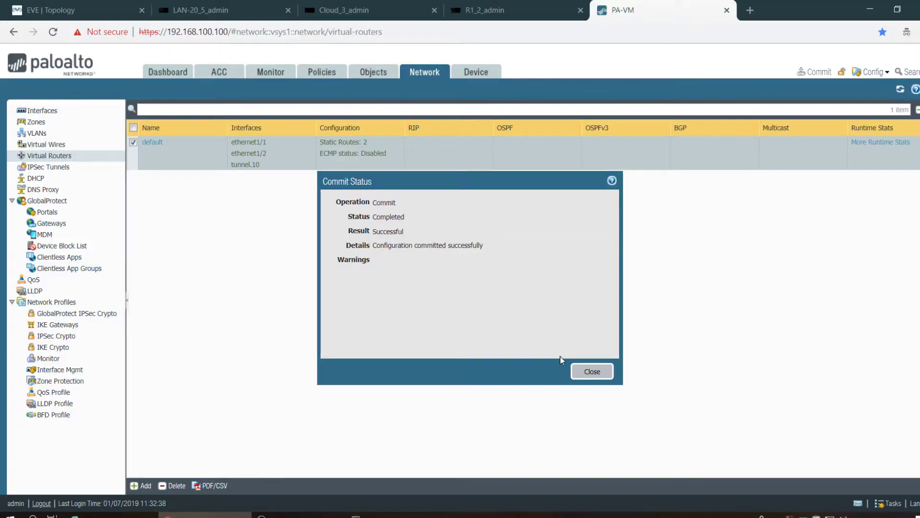
click(597, 377)
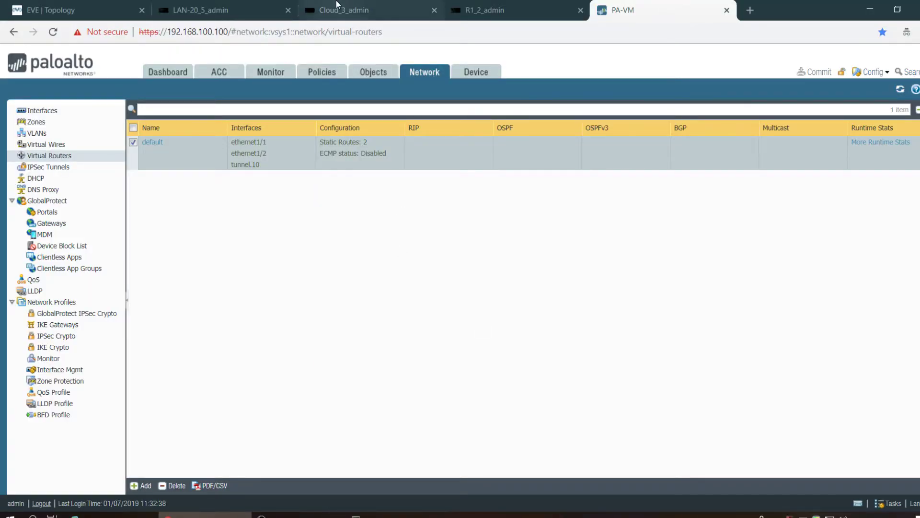
click(235, 4)
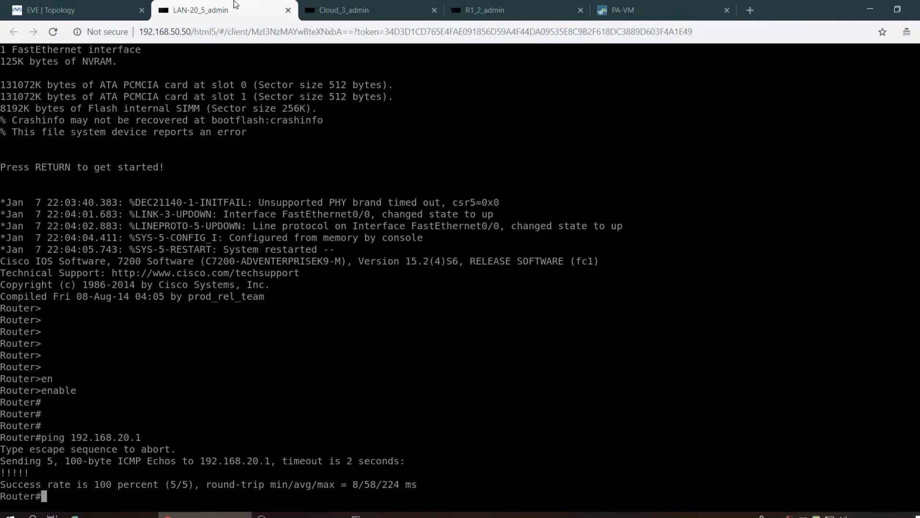
click(366, 7)
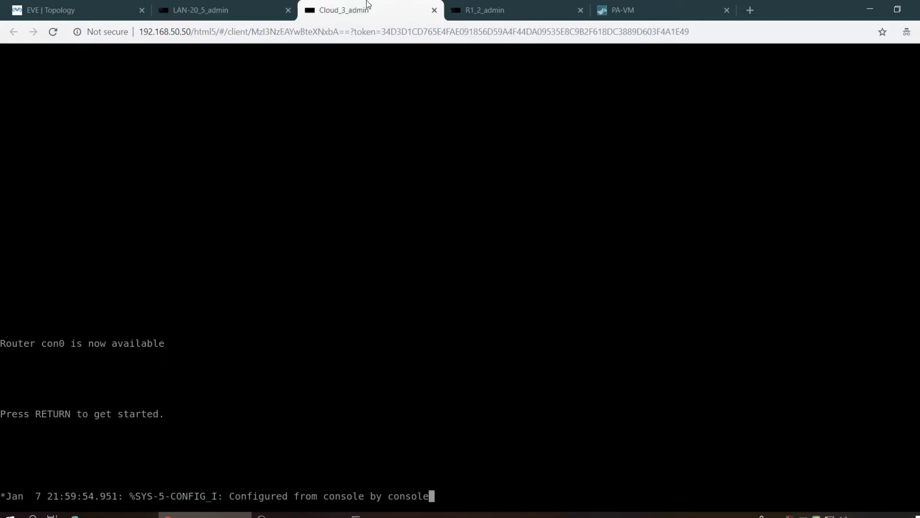
- On the Cloud router, enable and run 'show ip int brief' showing 2.2.2.1 and 1.1.1.2 up
key(Return)
key(Return)
key(Return)
key(Return)
key(Return)
key(Return)
key(Return)
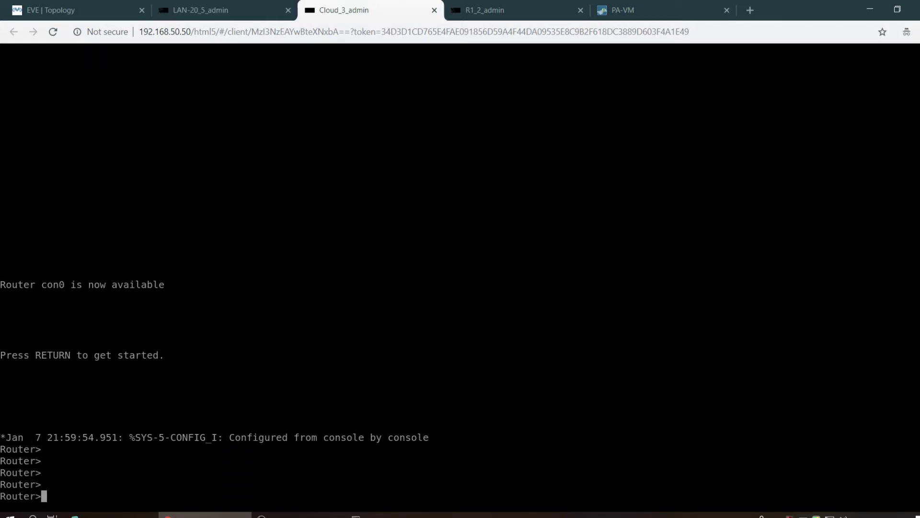
text(en)
key(Tab)
key(Return)
text(sho)
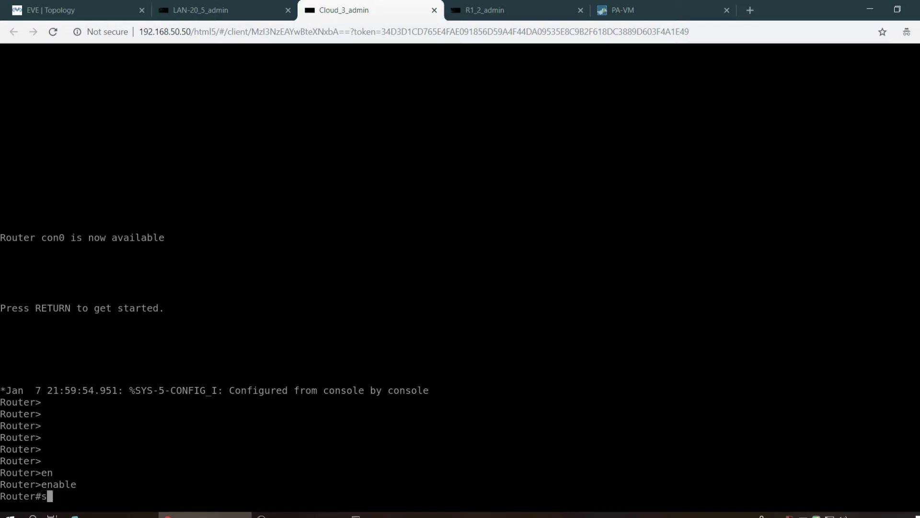
key(Tab)
text(ip int brief)
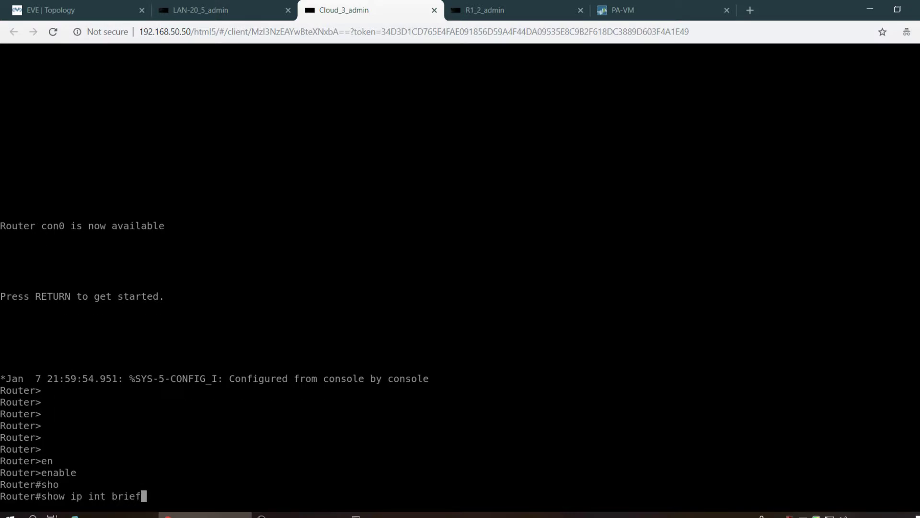
key(Return)
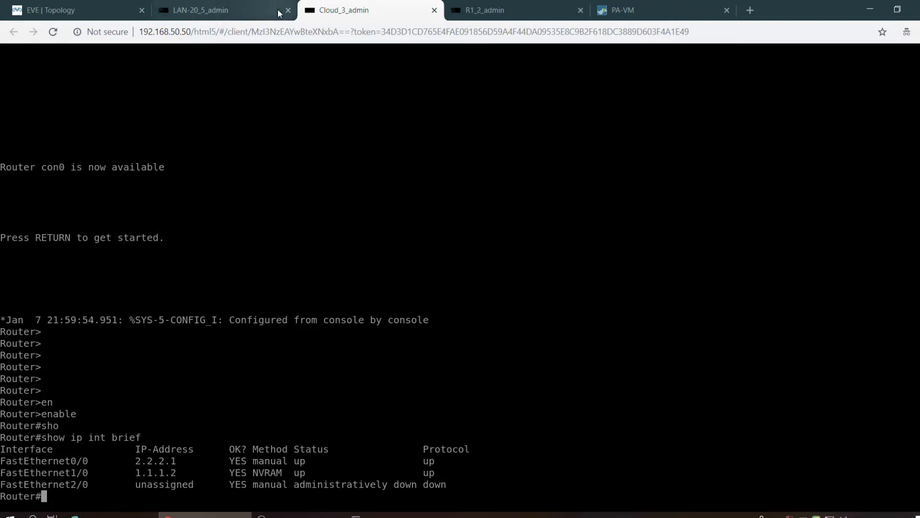
click(453, 12)
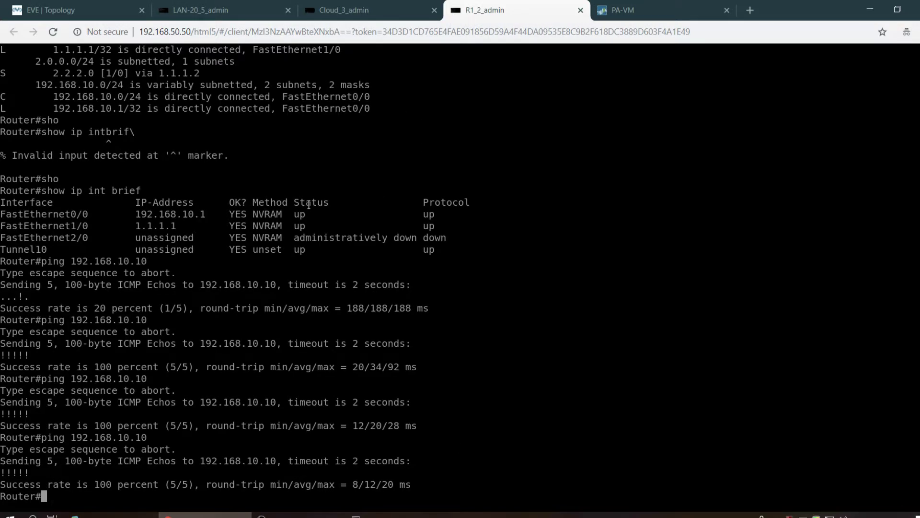
- Run 'show ip int brief' on R1 to list its interfaces and status
text(sho)
key(Tab)
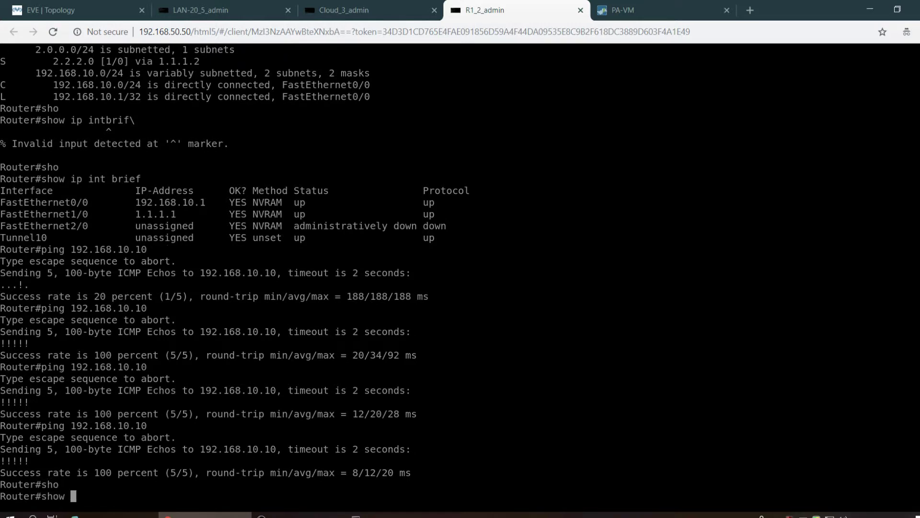
text(ip int brief)
key(Return)
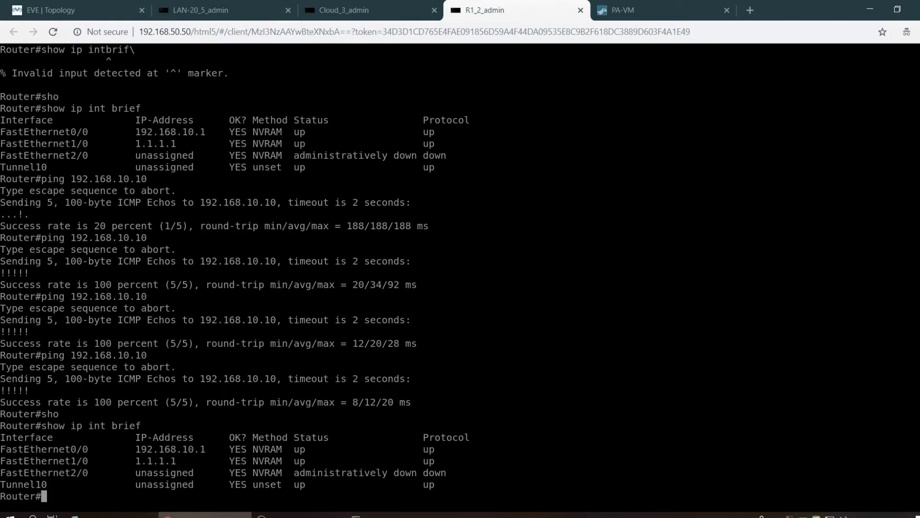
key(Return)
key(Return)
key(Return)
key(Return)
key(Return)
key(Return)
key(Return)
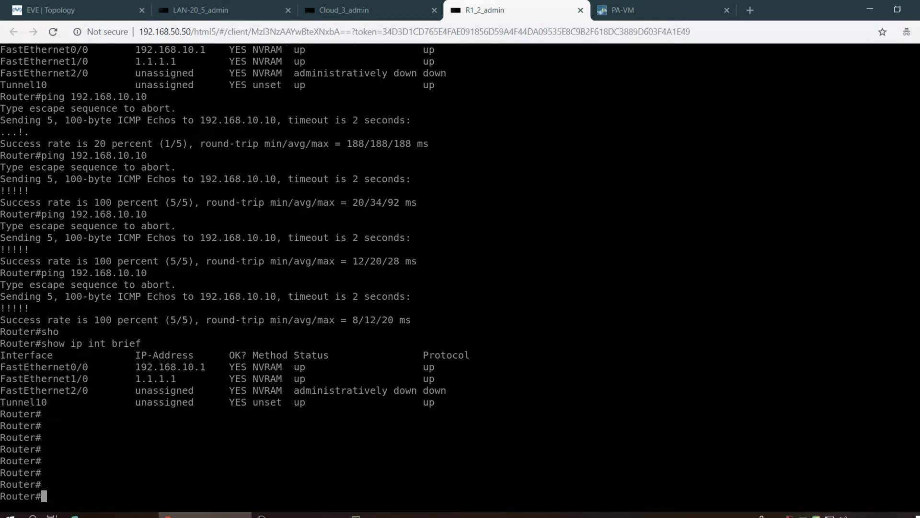
- Ping 192.168.20.1 sourced from 192.168.20.1, then retry with source 192.168.10.1
text(ping 192.168.20.)
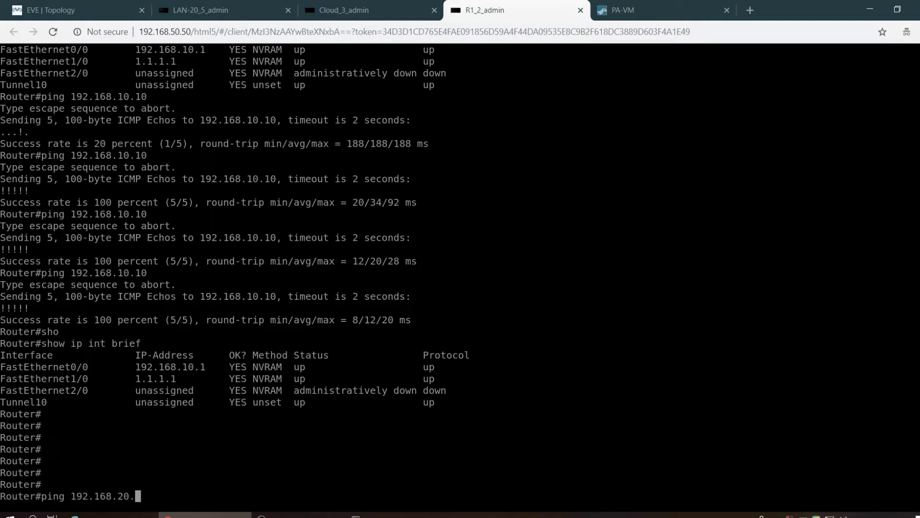
text(1 so)
key(Tab)
text(192.168)
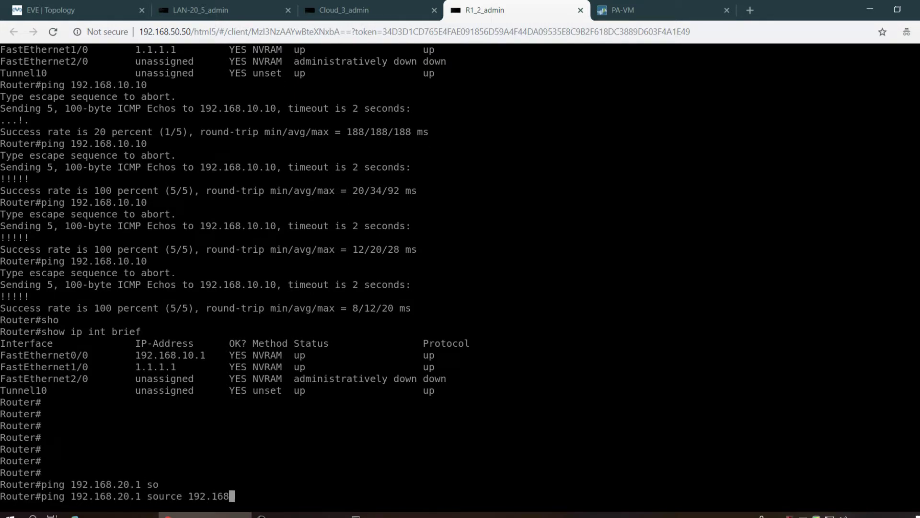
text(.20.1)
key(Return)
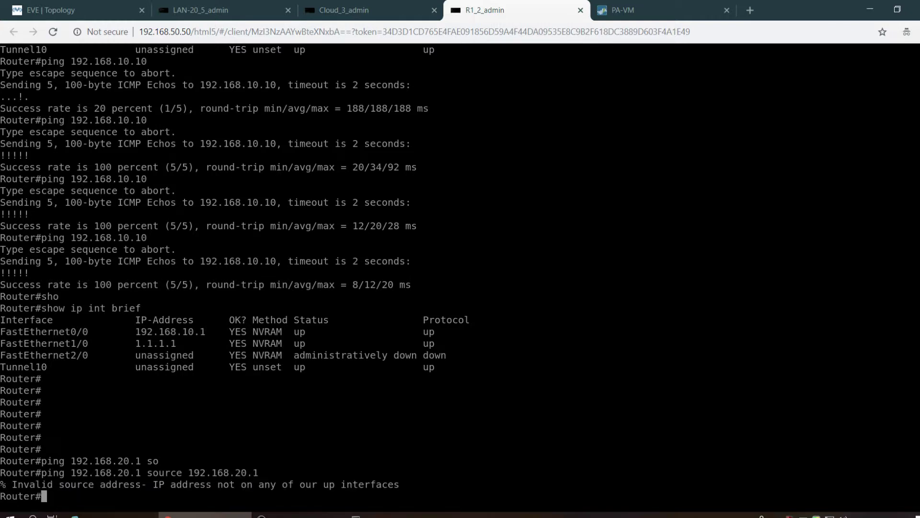
key(Up)
key(BackSpace)
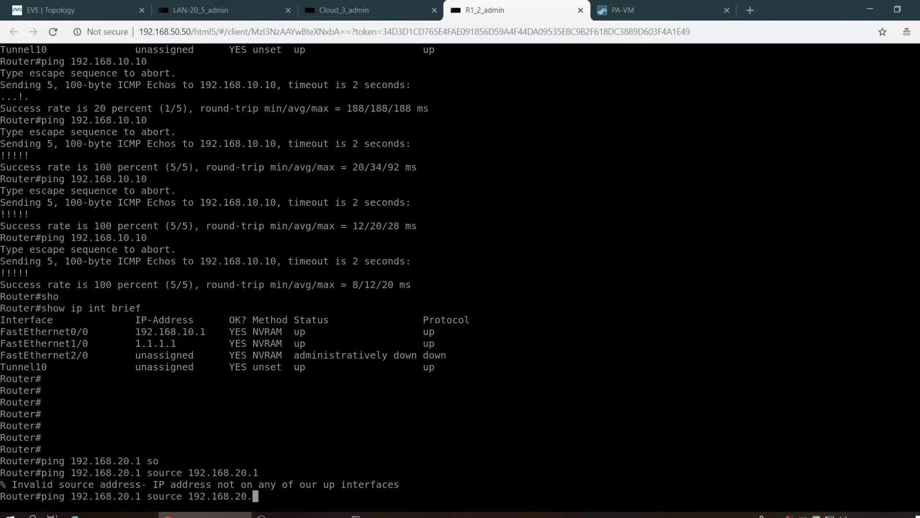
key(BackSpace)
key(BackSpace)
key(BackSpace)
text(10.1)
key(Return)
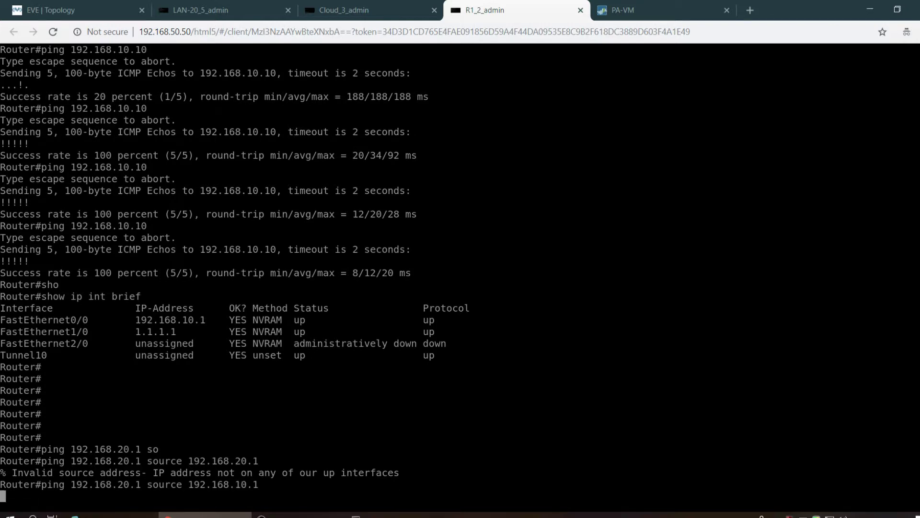
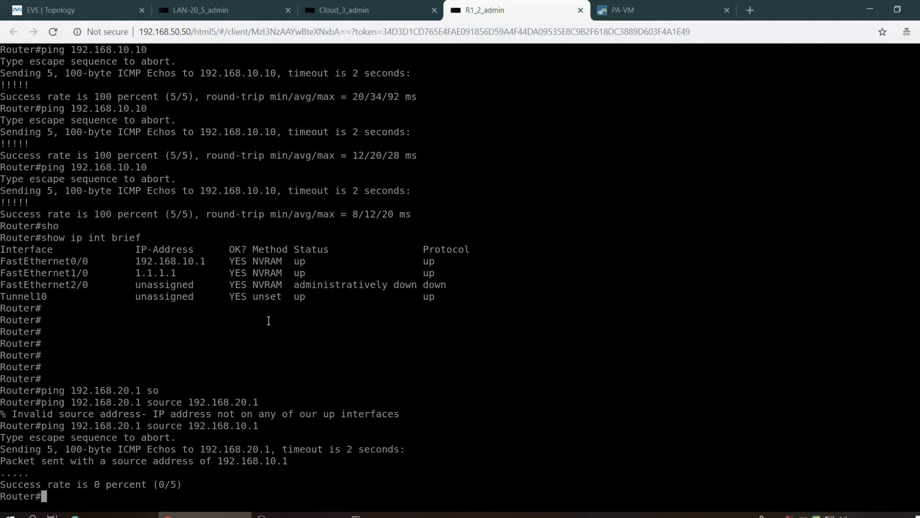
- Display R1's full routing table with show ip route
text(sh)
key(Tab)
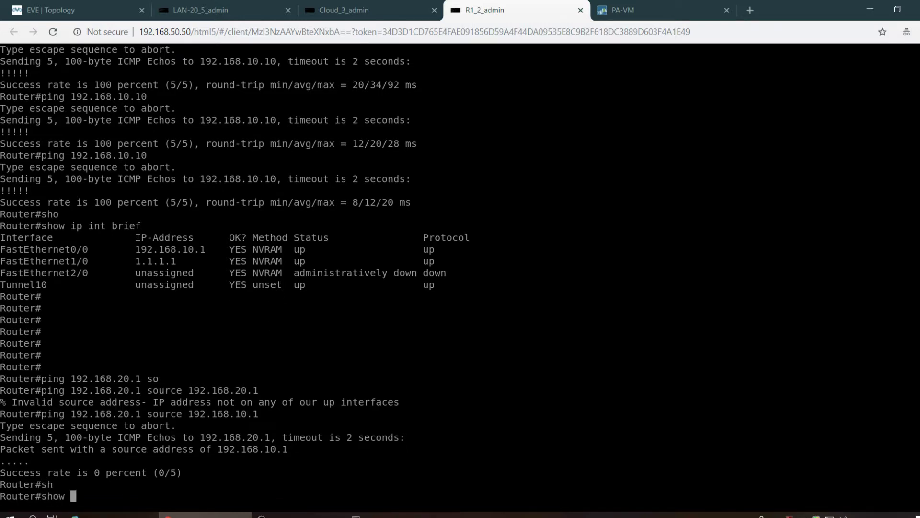
text(ip rou)
key(Tab)
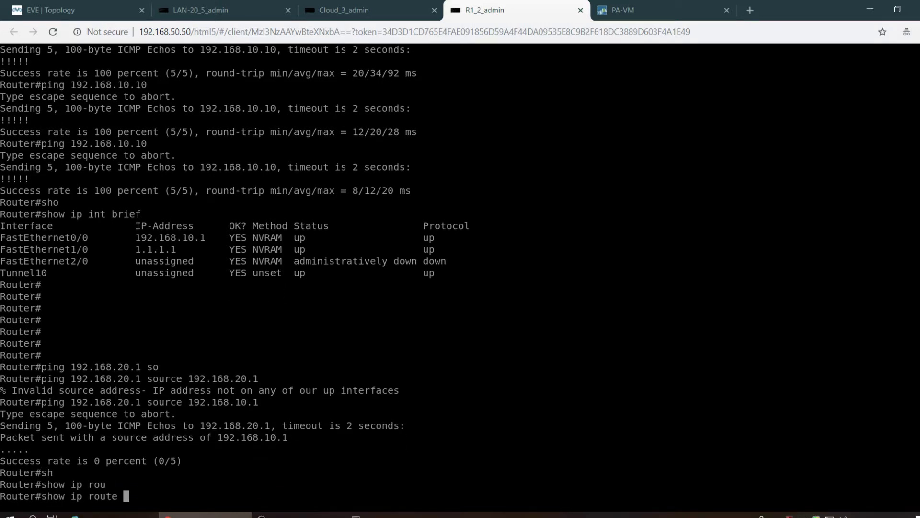
key(Return)
- List only R1's static routes, showing 2.2.2.0/24 via 1.1.1.2
key(Up)
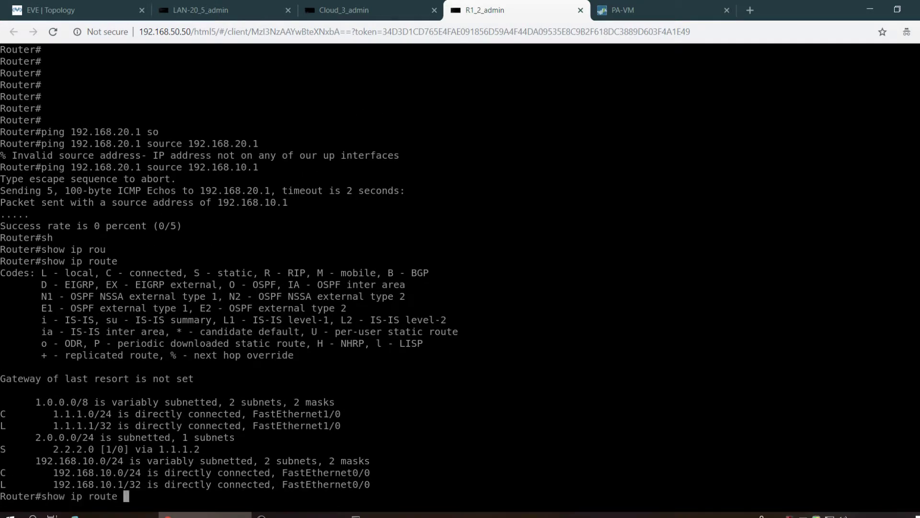
text(s)
key(Tab)
key(Return)
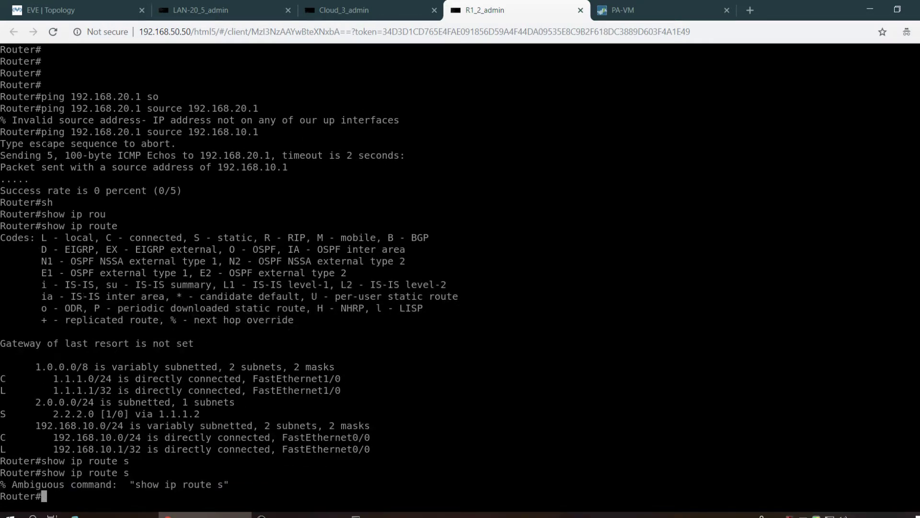
key(Up)
text(t)
key(Tab)
key(Return)
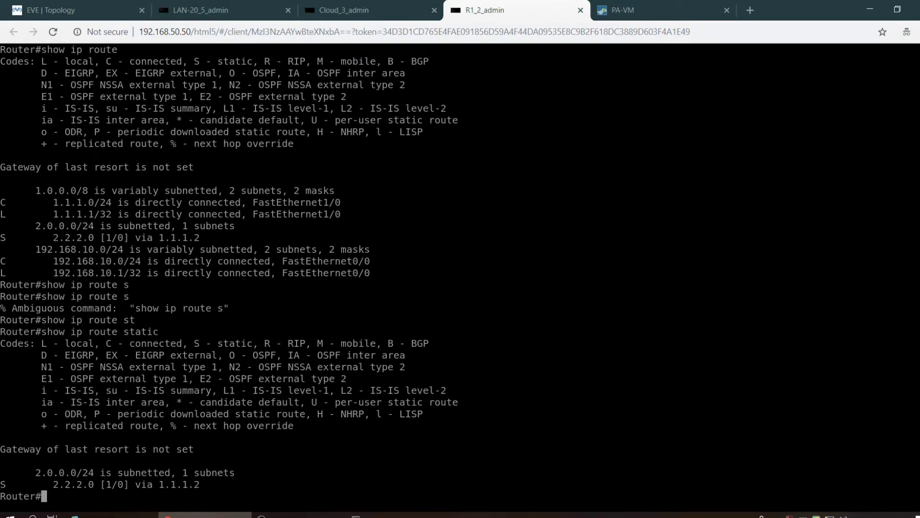
key(Return)
key(Return)
key(Return)
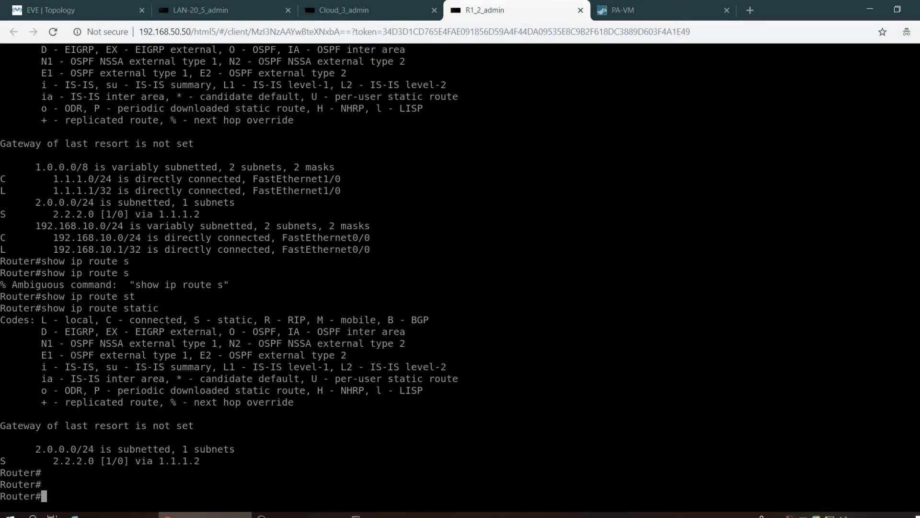
- Display the full routing table again
text(sho)
key(Tab)
text(i)
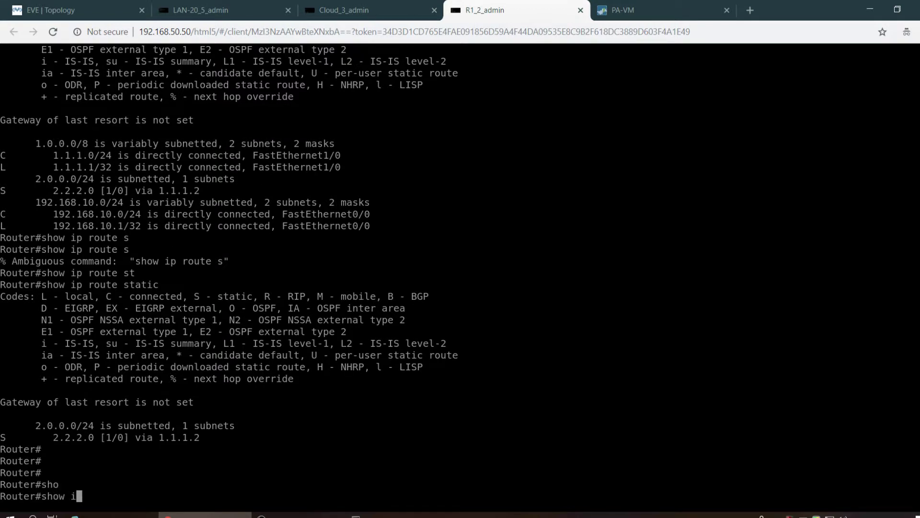
text(p rou)
key(Tab)
key(Return)
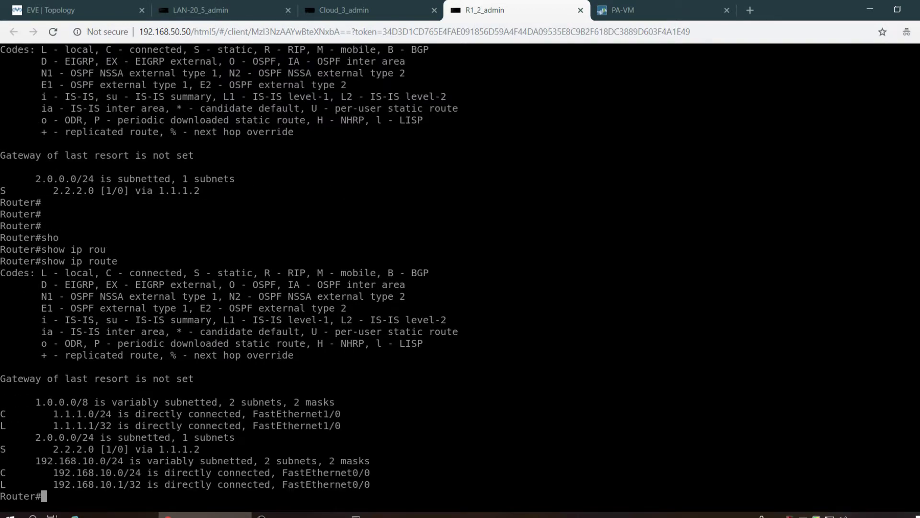
- Show R1's running configuration
text(sh)
key(Tab)
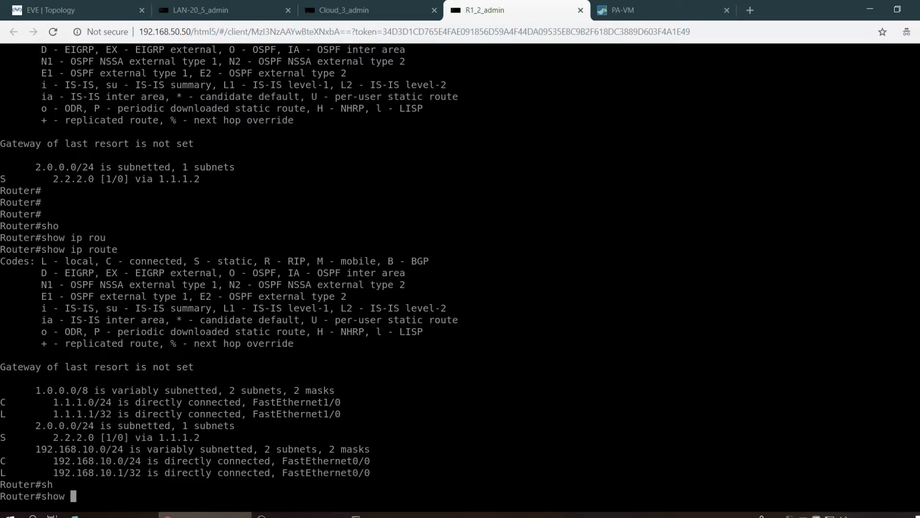
text(run)
key(Tab)
key(Return)
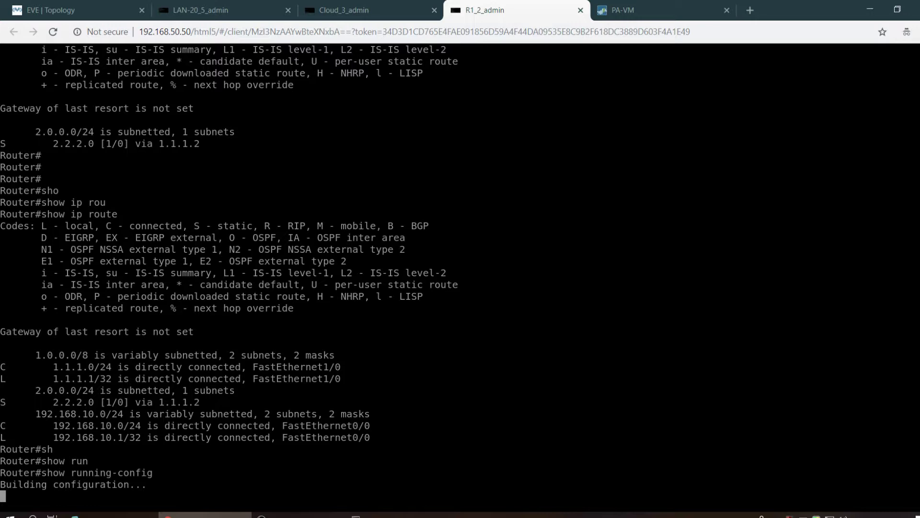
- Page through the crypto and Tunnel10 configuration, then list the static routes
key(space)
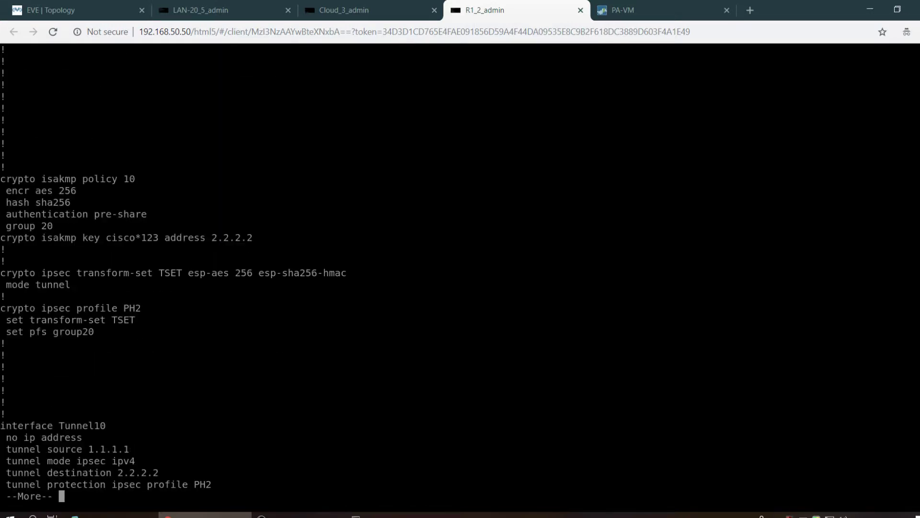
key(space)
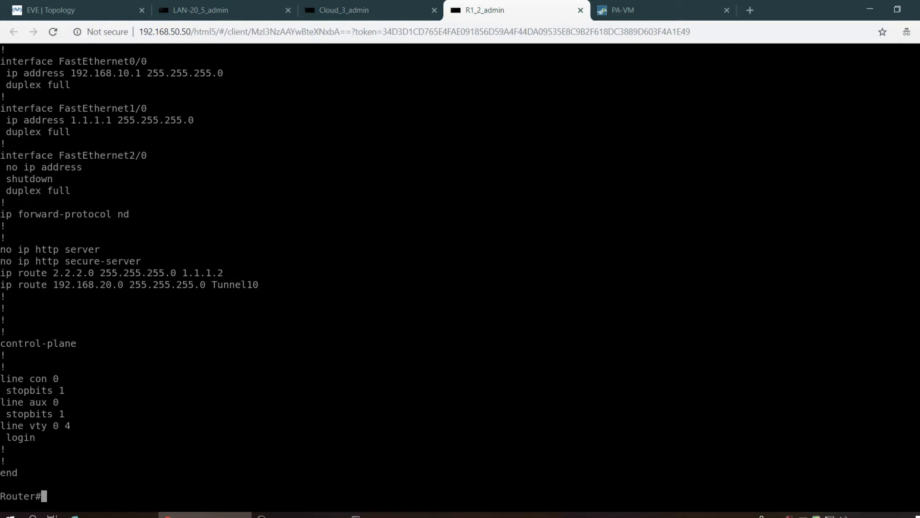
text(sh)
key(Tab)
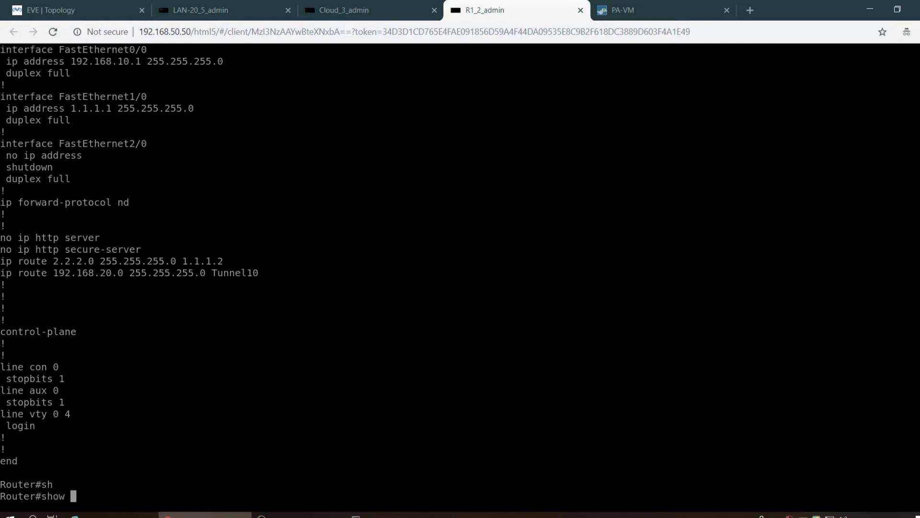
text(ip rou)
key(Tab)
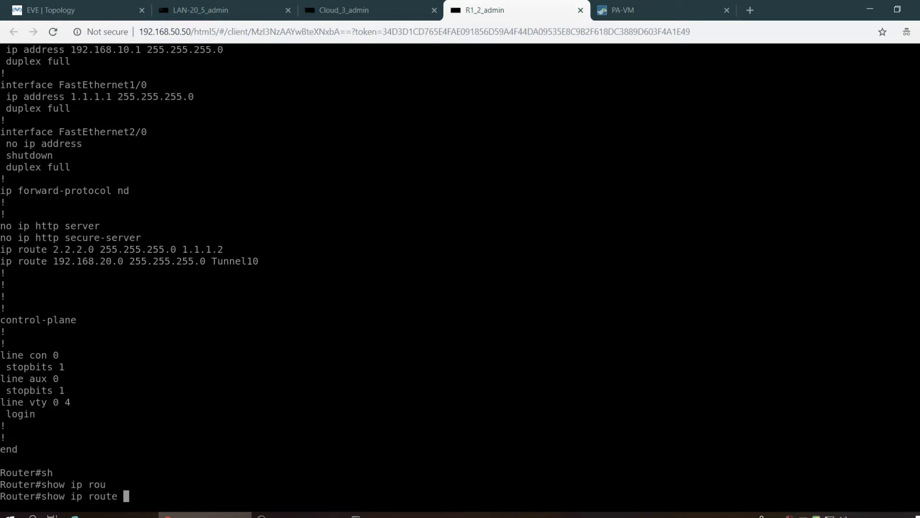
text(st)
key(Tab)
key(Return)
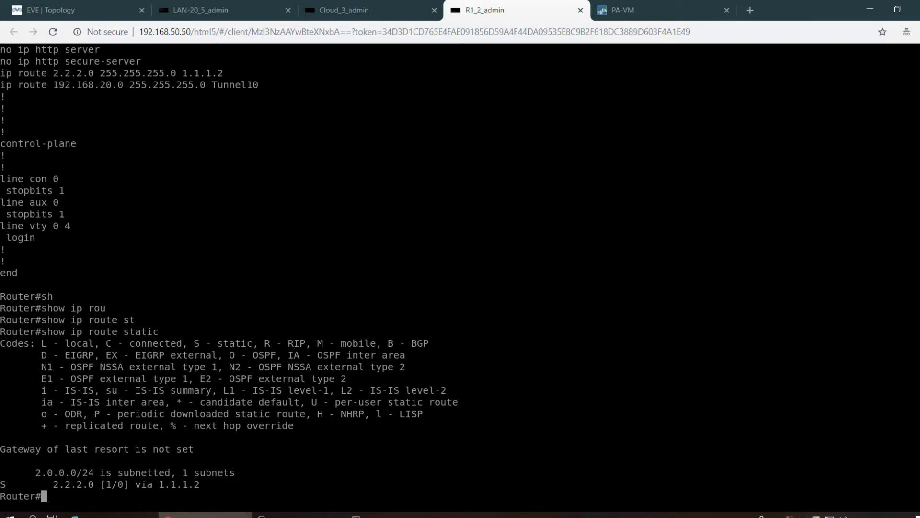
- Scroll back through the output showing only static route 2.2.2.0/24 via 1.1.1.2
key(Return)
key(Return)
key(Return)
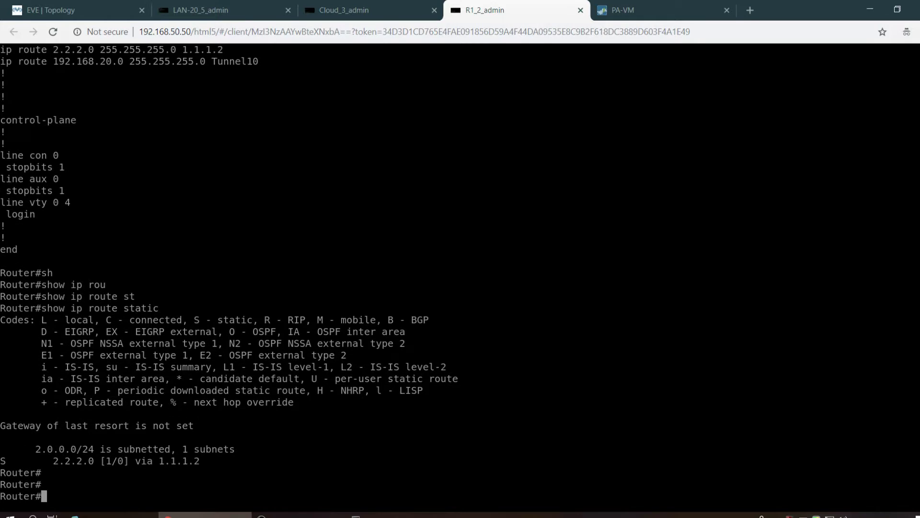
scroll(272, 210, up, 1)
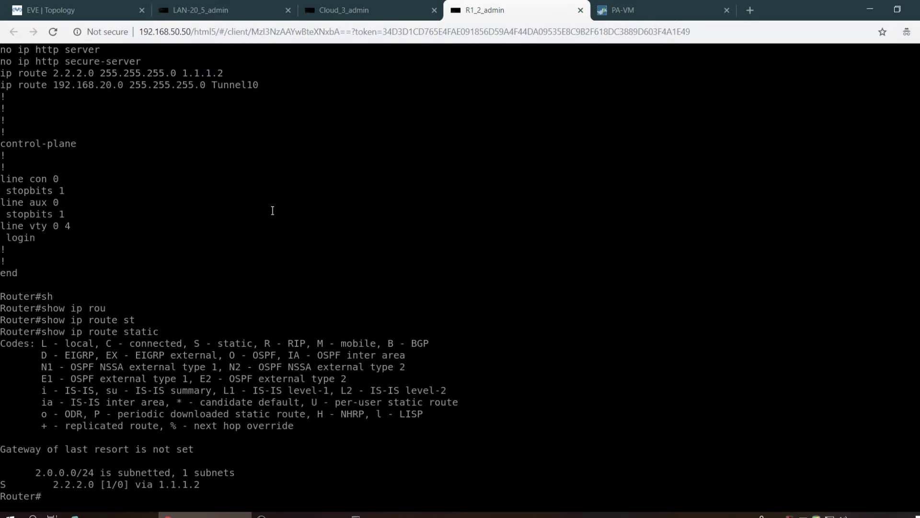
scroll(273, 210, up, 1)
scroll(272, 211, up, 5)
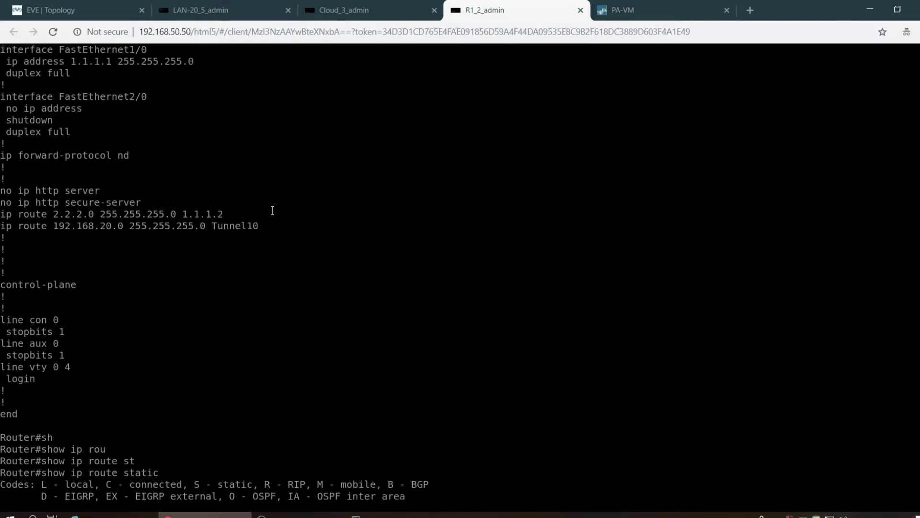
scroll(273, 210, down, 5)
scroll(272, 211, down, 2)
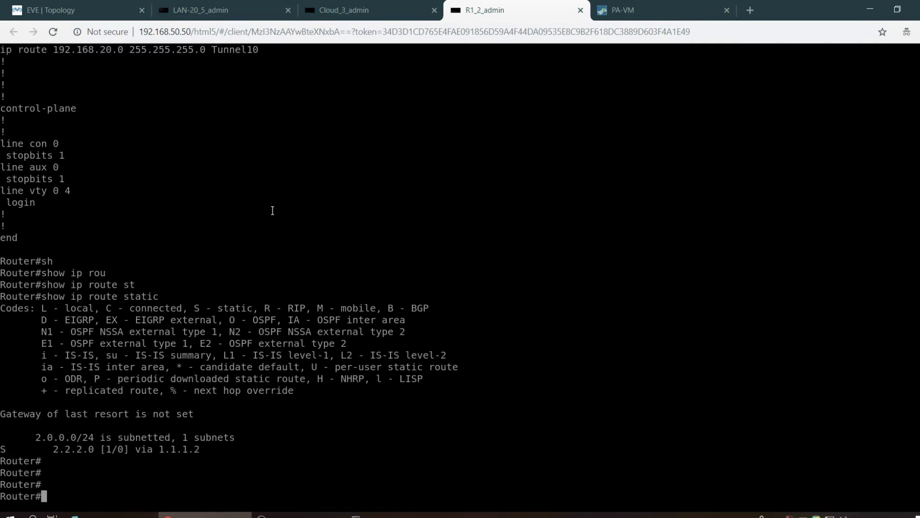
text(sho)
key(Tab)
- Check the ISAKMP security associations with show crypto isakmp sa, rerunning it several times
text(c)
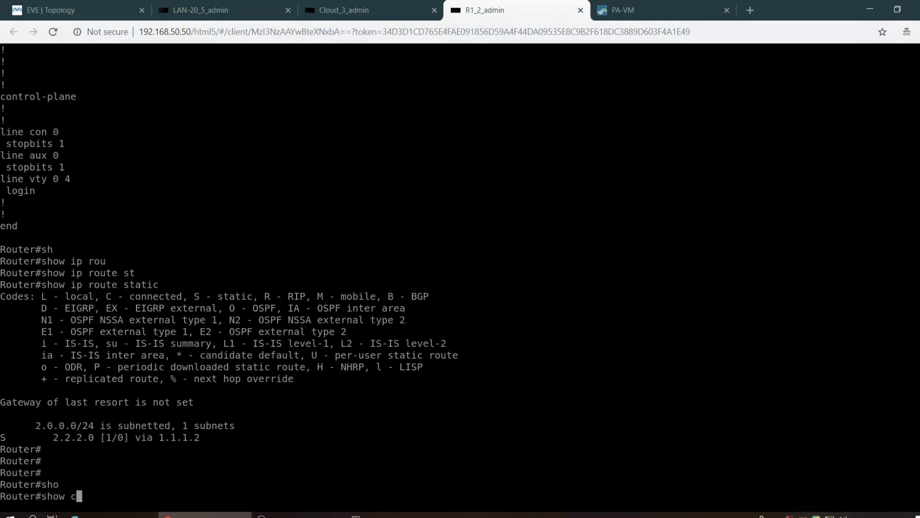
text(ry)
key(Tab)
text(is)
key(Tab)
text(s)
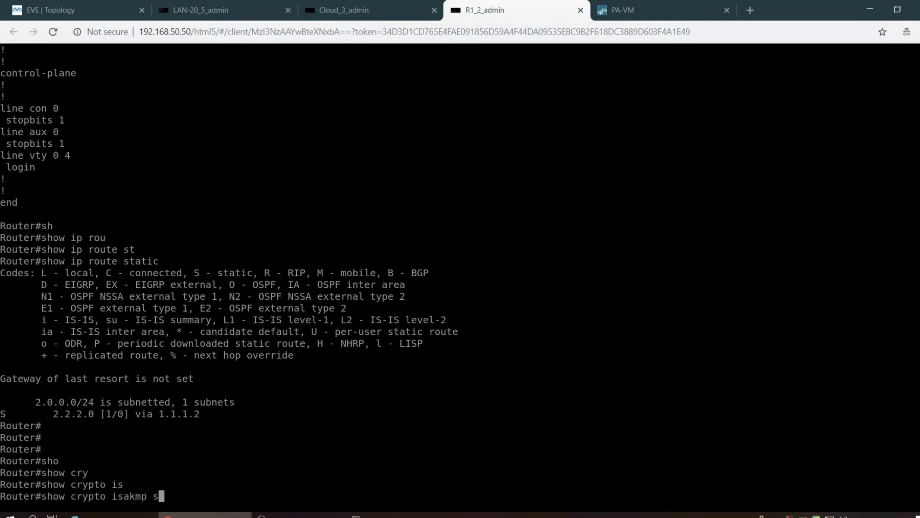
key(Tab)
key(Return)
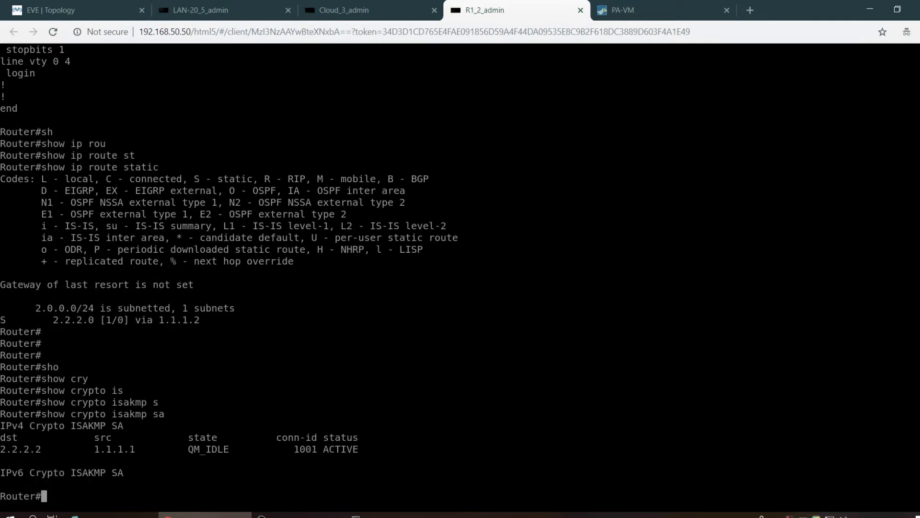
key(Up)
key(Return)
key(Up)
key(Return)
key(Up)
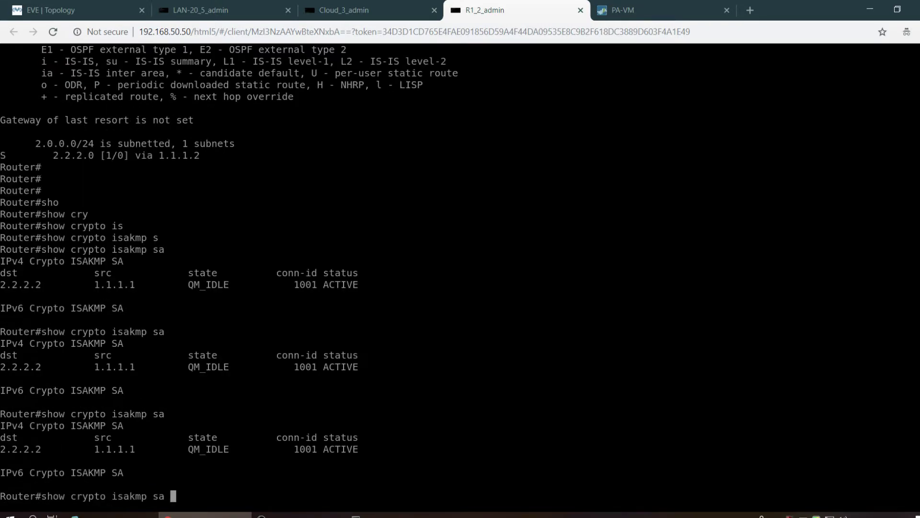
key(Return)
key(Return)
- Display the IPsec security associations with show crypto ipsec sa
text(sh)
key(Tab)
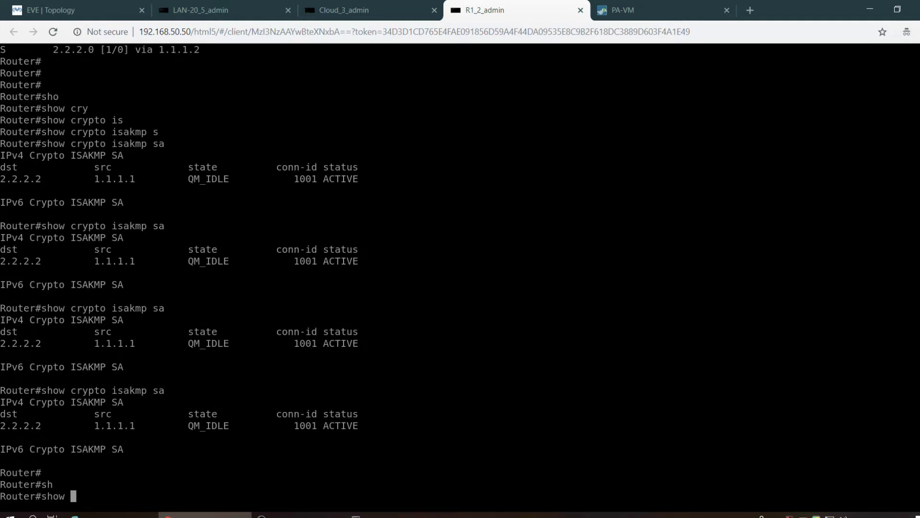
text(ip)
key(Tab)
key(Tab)
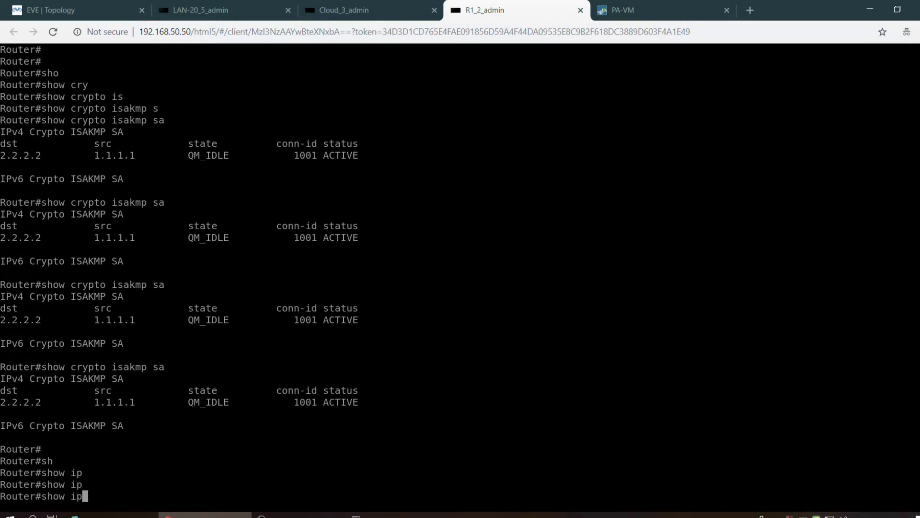
text(se)
key(Tab)
key(BackSpace)
key(BackSpace)
key(BackSpace)
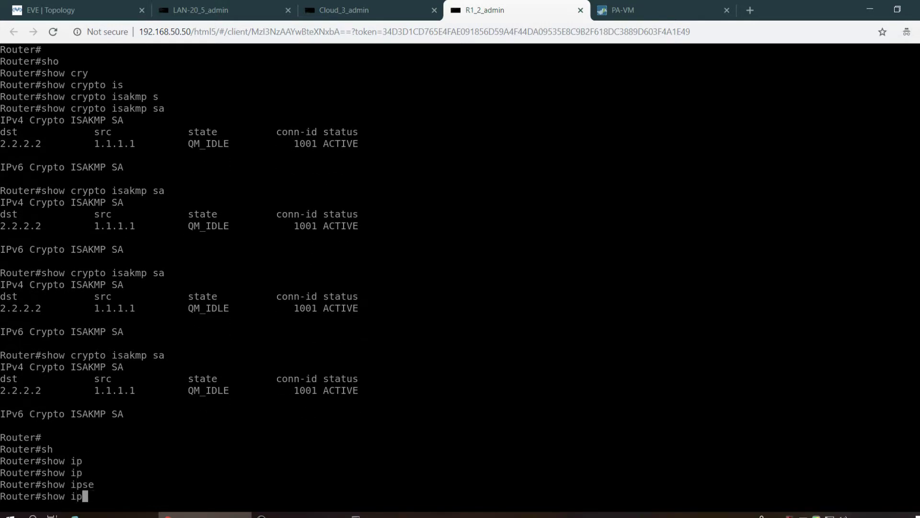
key(BackSpace)
text(cr)
key(Tab)
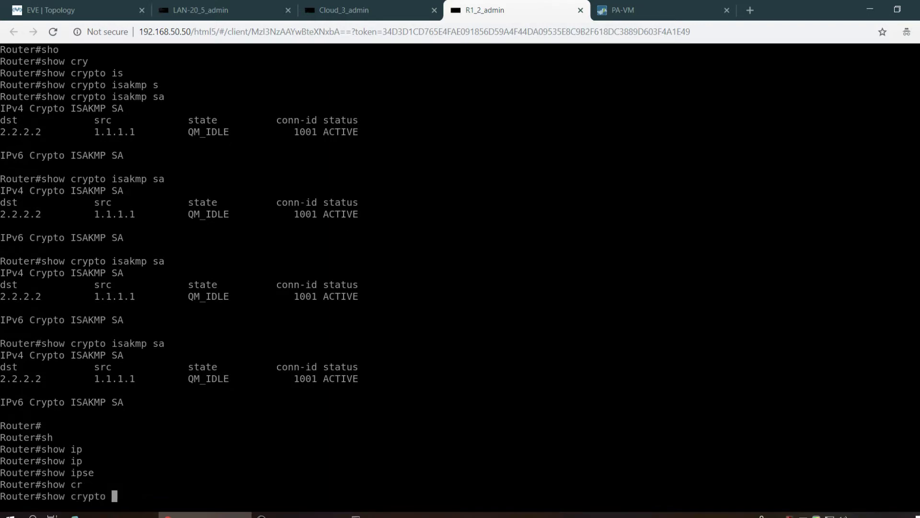
text(ip)
key(Tab)
text(sa)
key(Tab)
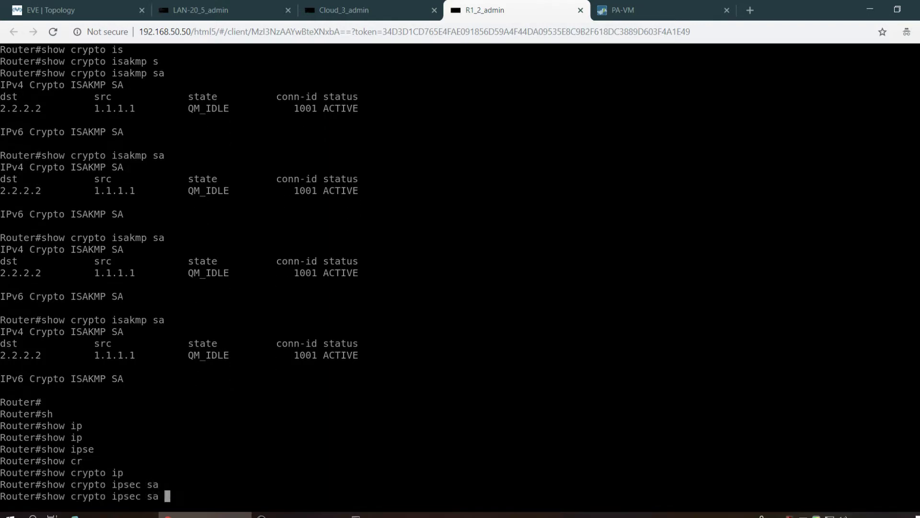
key(Return)
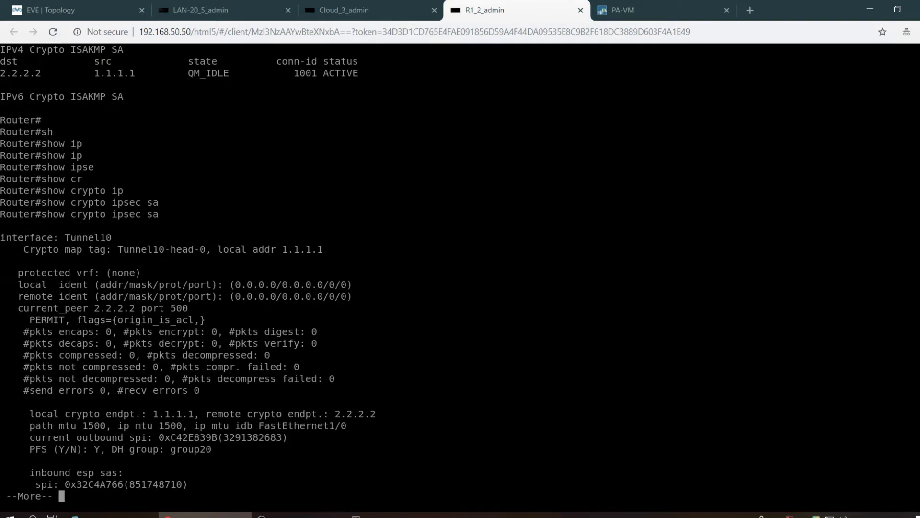
- Page through the IPsec SA output to the ACTIVE inbound and outbound ESP SAs
key(Return)
key(Return)
key(Return)
key(Return)
key(Return)
key(Return)
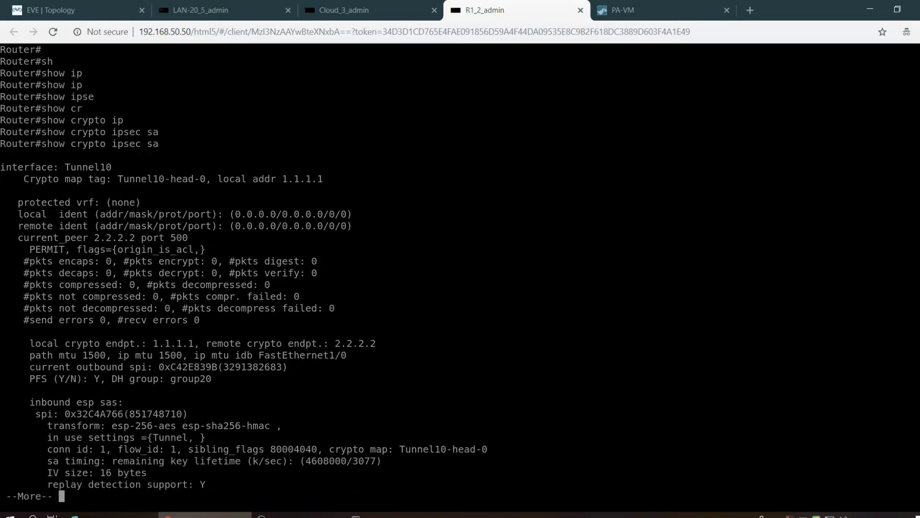
key(Return)
key(Return)
key(Return)
key(Return)
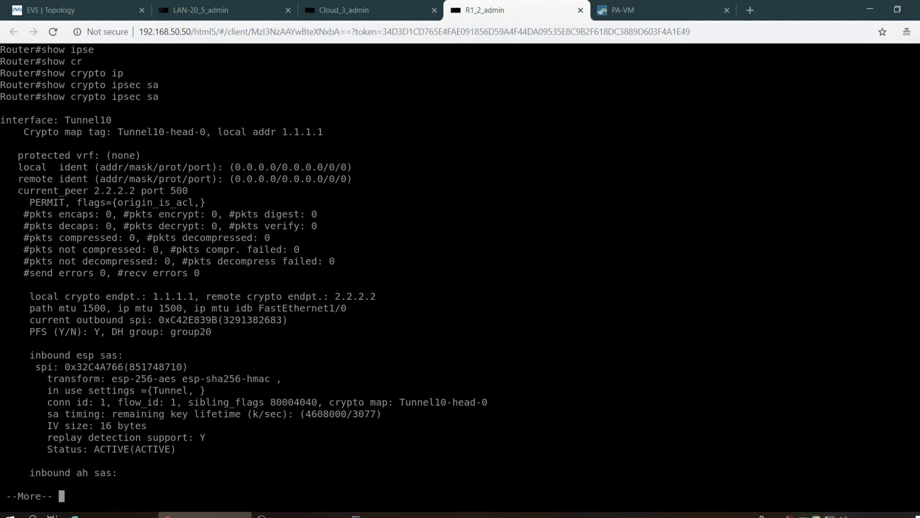
key(Return)
key(Return)
key(Return)
key(Return)
key(Return)
key(Return)
key(Return)
key(Return)
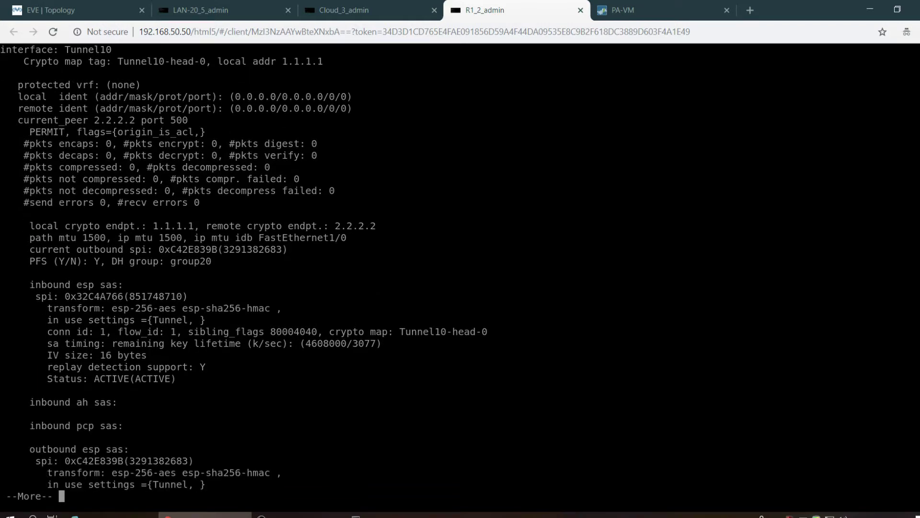
key(Return)
key(Return)
key(Return)
key(Return)
key(Return)
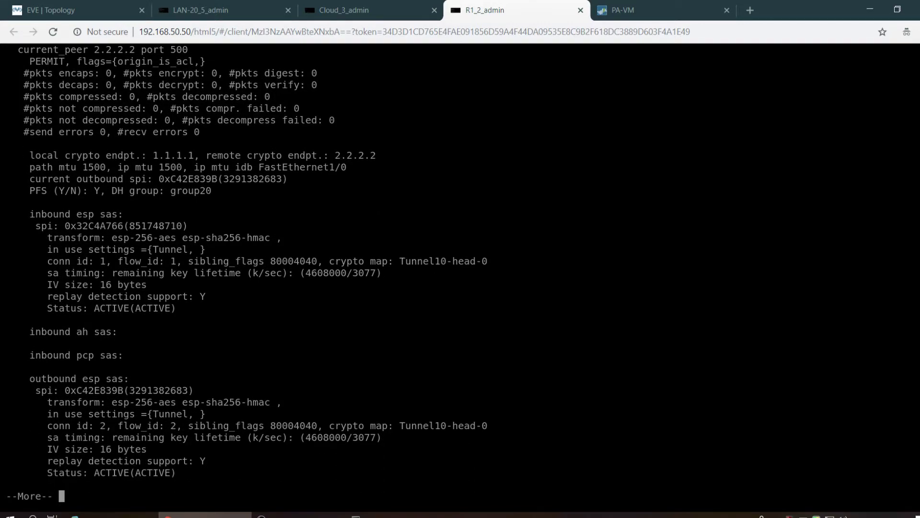
key(Return)
key(Return)
key(Return)
key(Return)
key(Return)
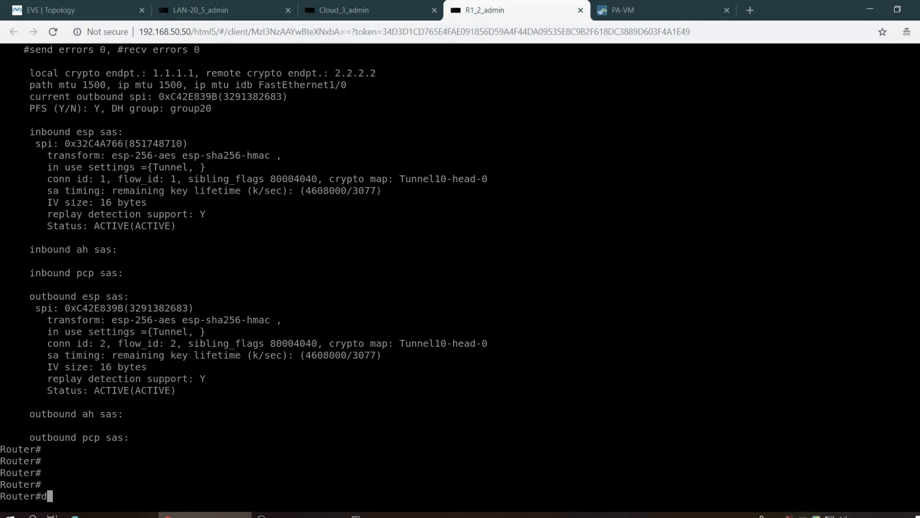
- Show the routing table twice: connected 1.1.1.0/24, 192.168.10.0/24, static 2.2.2.0/24, no 192.168.20.0
text(sho)
key(Tab)
text(ip rou)
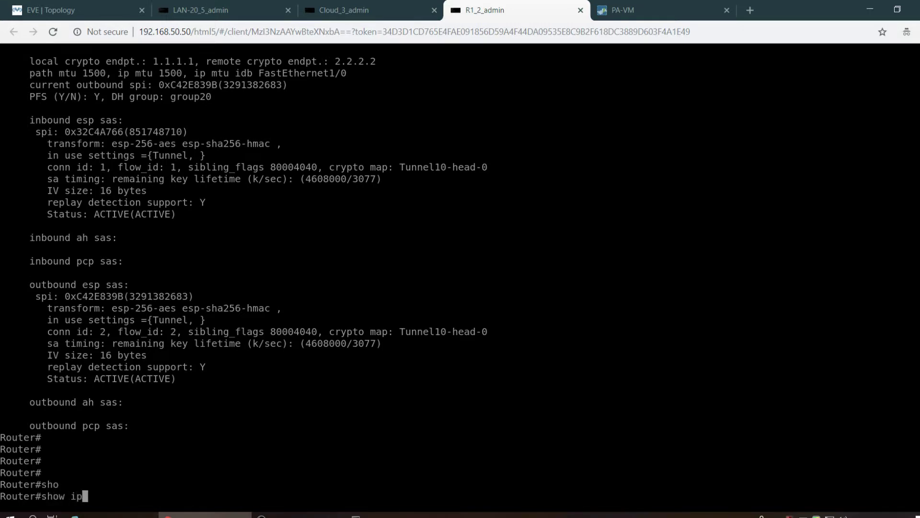
key(Tab)
key(Return)
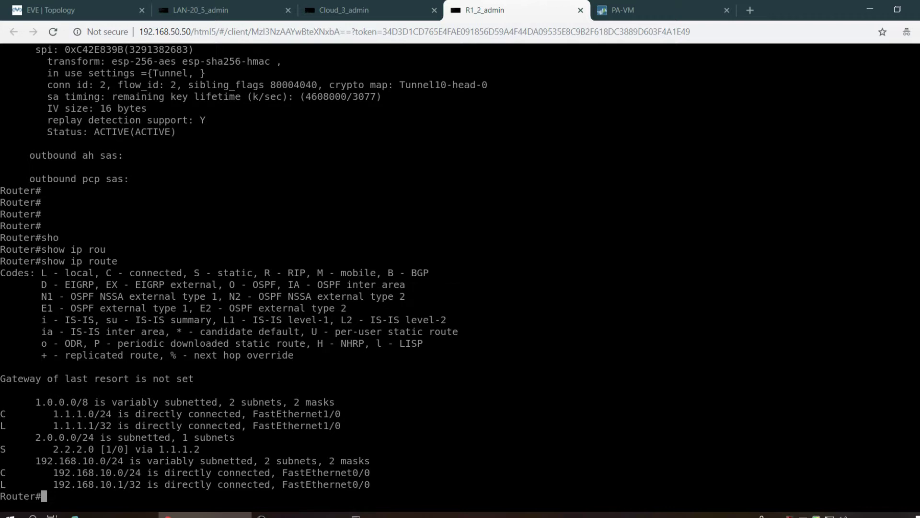
key(Return)
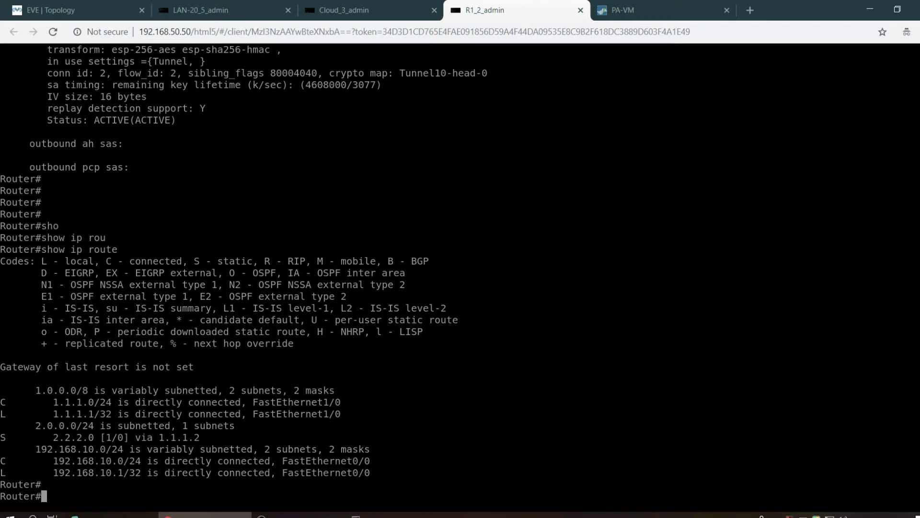
key(Up)
key(Return)
key(Return)
key(Return)
key(Return)
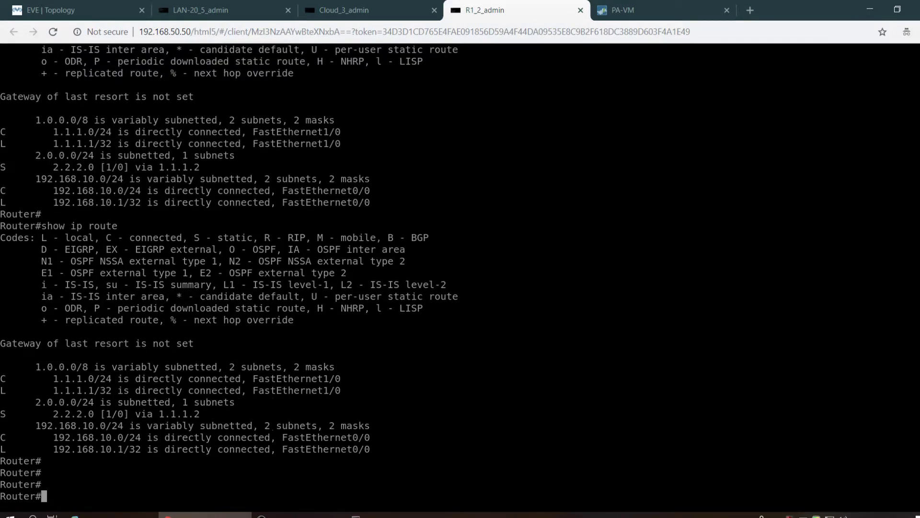
key(Return)
key(Return)
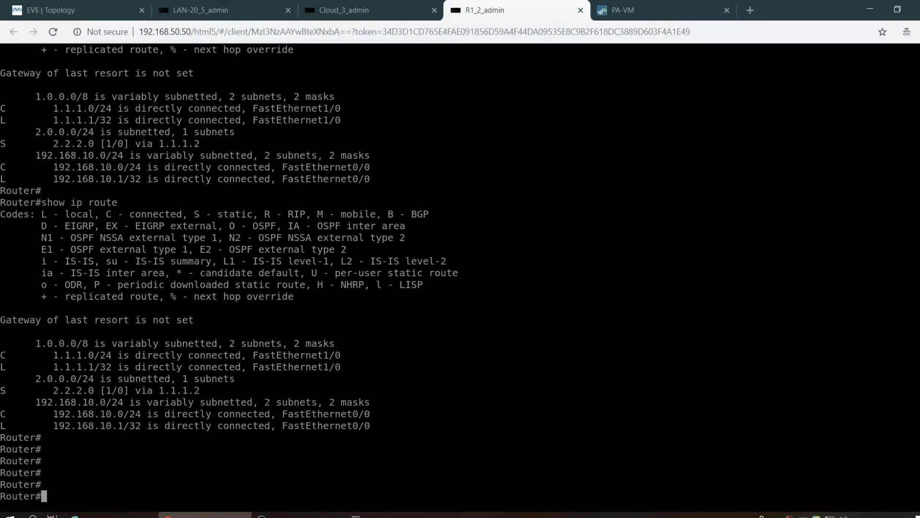
- Run show int description to confirm Tu10 is up/up
key(Return)
key(Return)
key(Return)
key(Return)
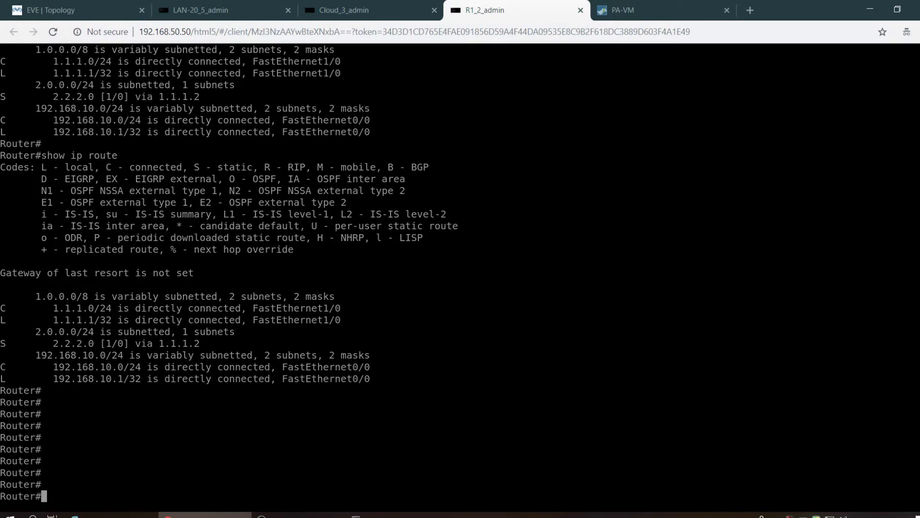
text(sho)
key(Return)
text(show int)
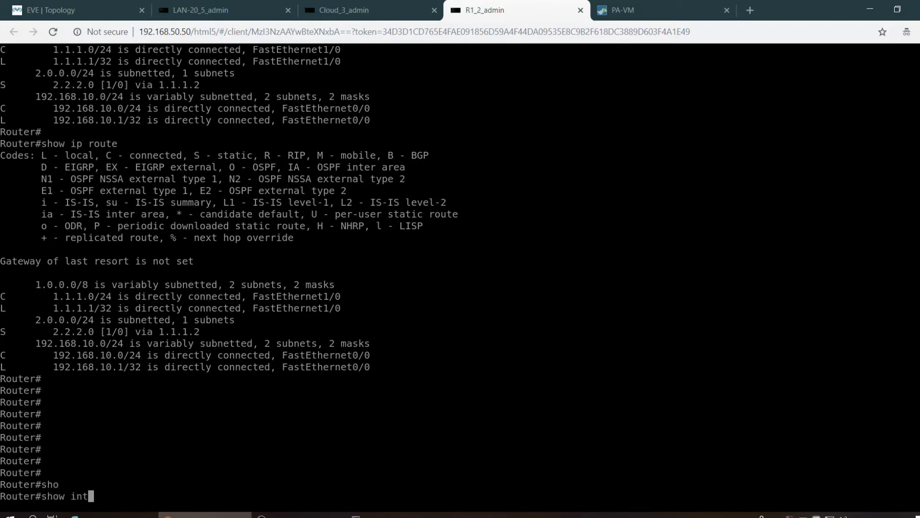
text( des)
key(Tab)
key(Return)
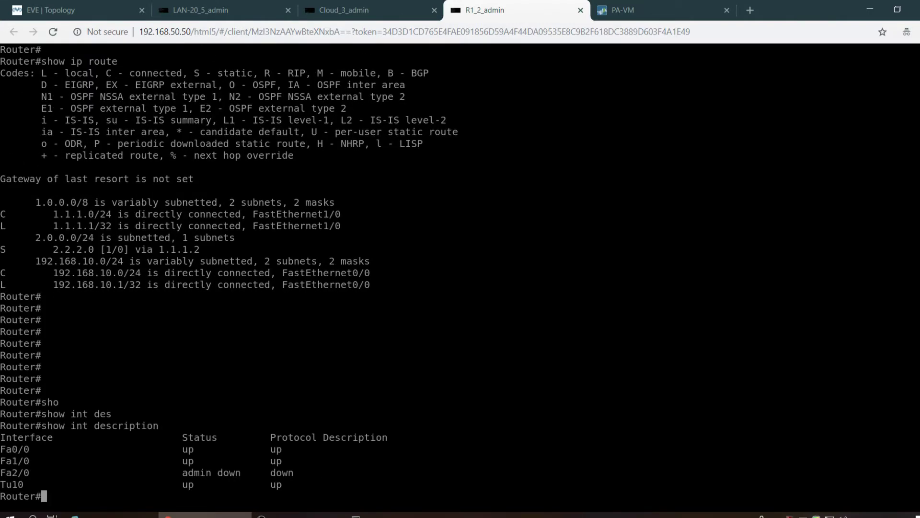
- Show the running configuration and select the 'ip route 192.168.20.0 255.255.255.0 Tunnel10' line
text(sho)
key(Tab)
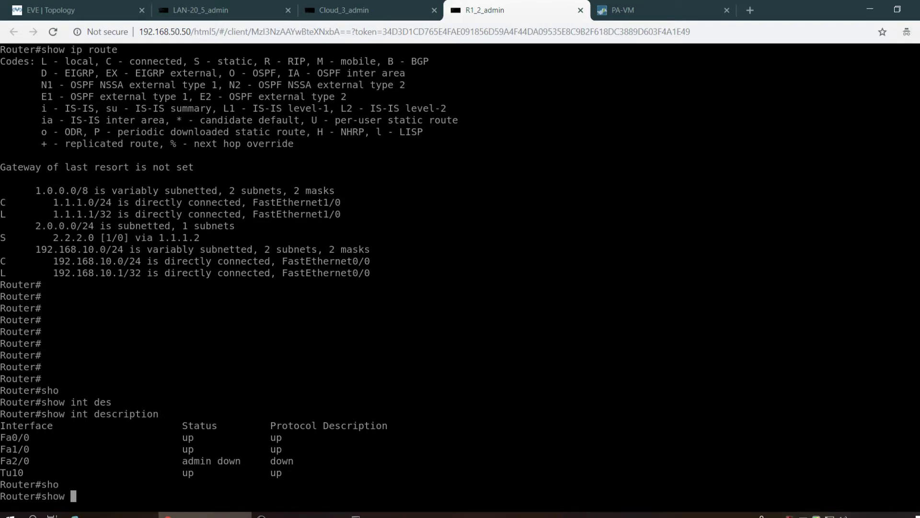
text(run)
key(Tab)
key(Return)
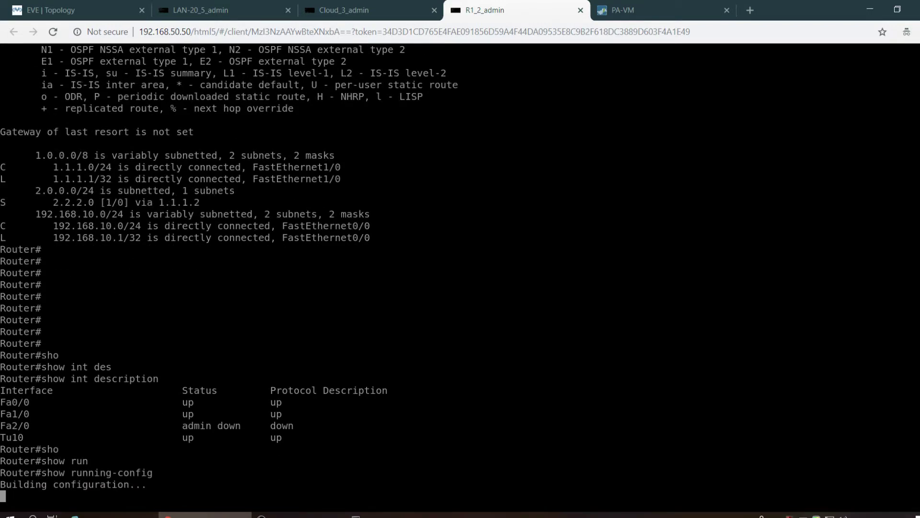
key(space)
key(space)
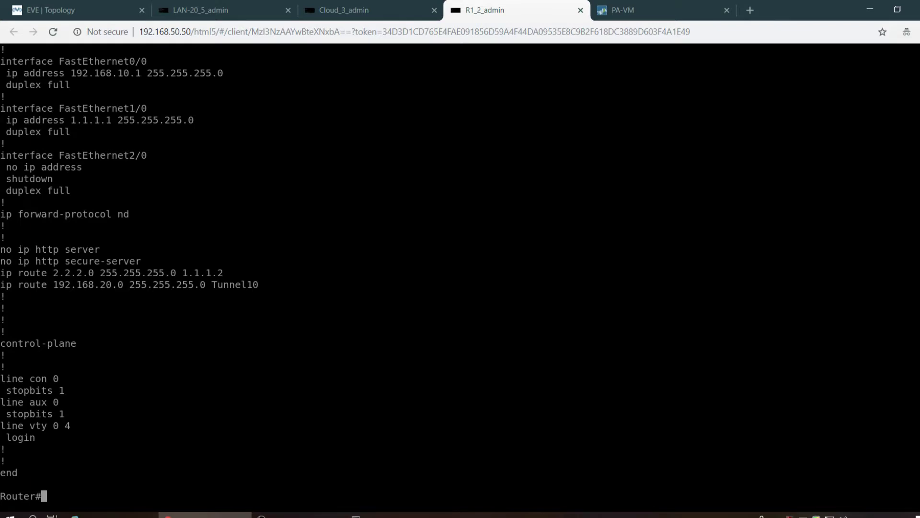
drag(273, 286, 1, 283)
key(ctrl+c)
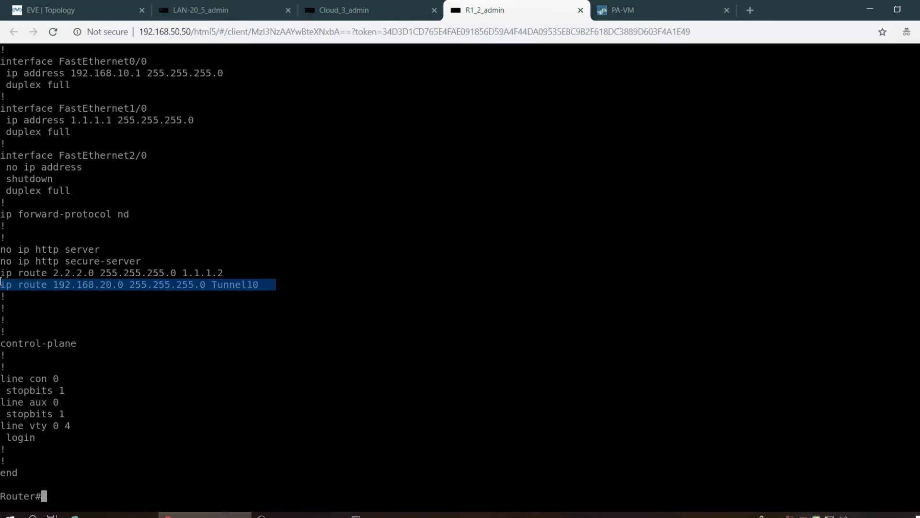
- Enter configuration mode with the config command
text(q)
key(BackSpace)
text(config)
key(Return)
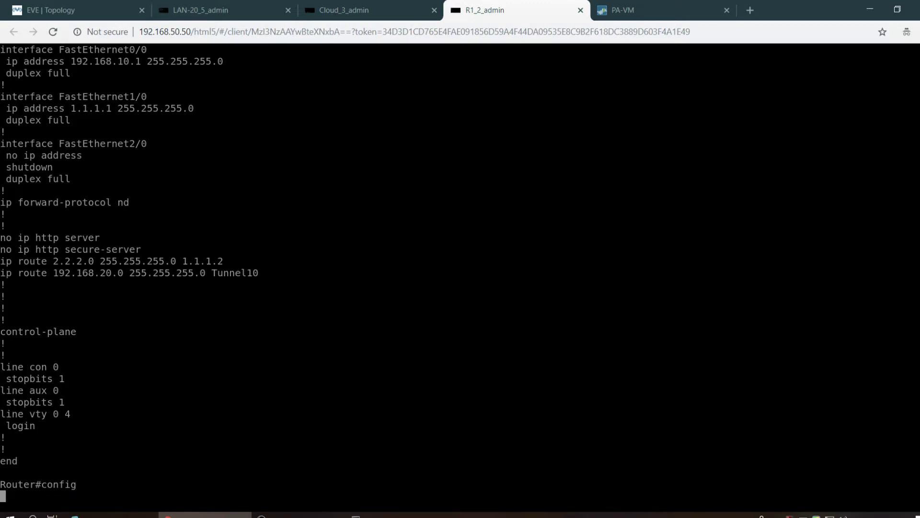
- Remove the route by pasting 'no ip route 192.168.20.0 255.255.255.0 Tunnel10'
key(Return)
key(Return)
key(Return)
text(no)
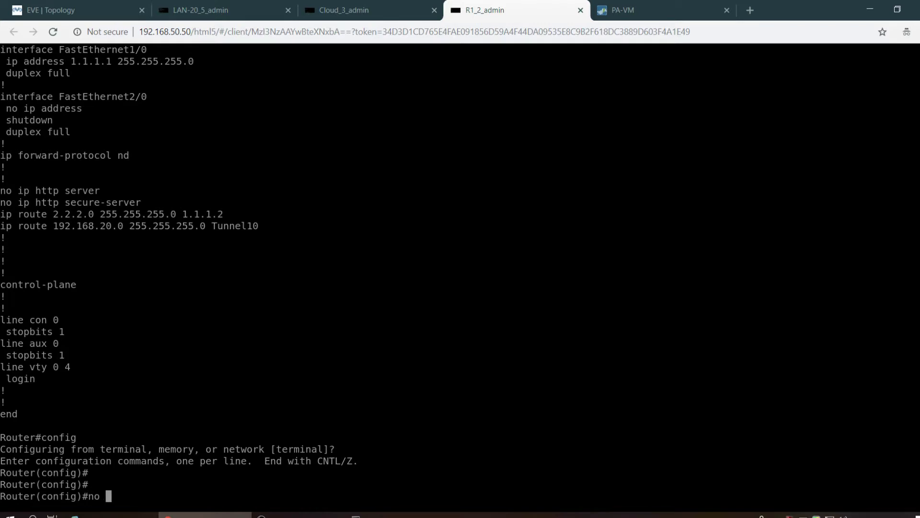
right_click(312, 342)
key(Return)
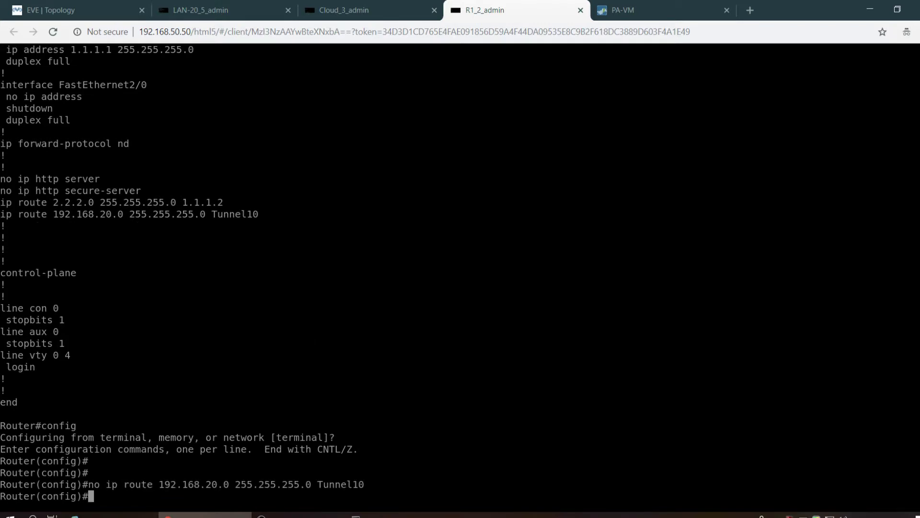
- Add static route 'ip route 192.168.20.0 255.255.255.0 tunnel 10'
text(ip roy)
key(Tab)
key(BackSpace)
key(Tab)
text(ut)
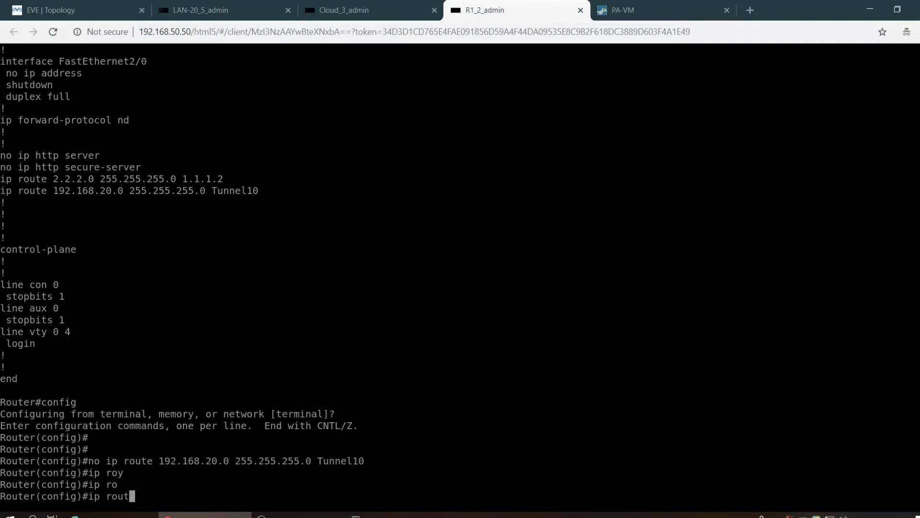
text(e)
key(Tab)
text(192.1)
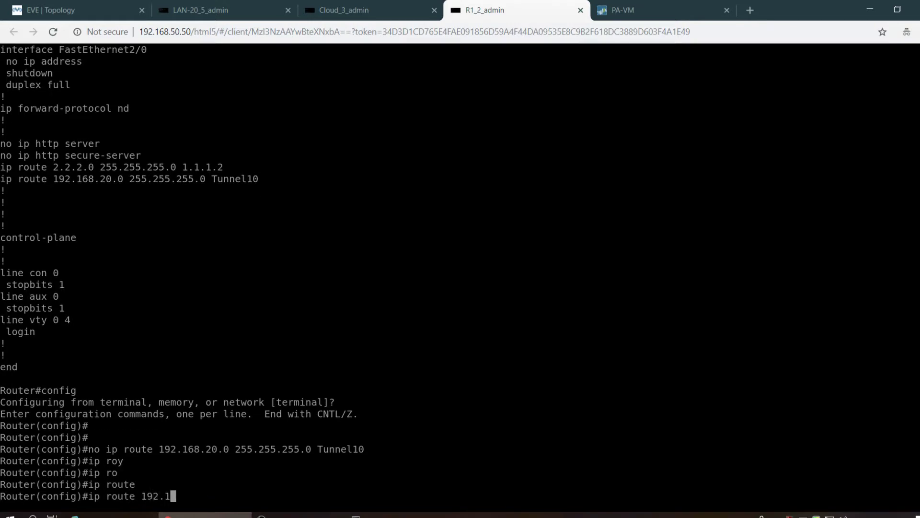
text(68.20.0 255.25.)
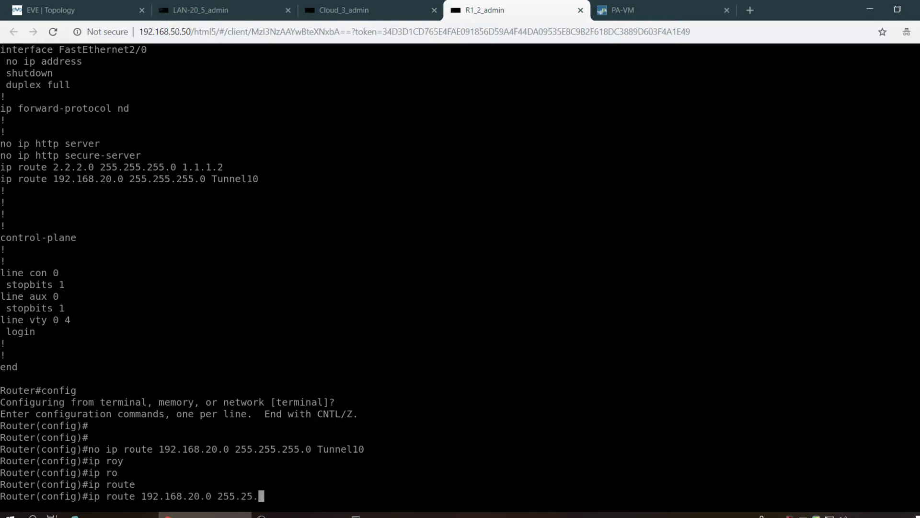
key(BackSpace)
text(5.255.0 tun)
key(Tab)
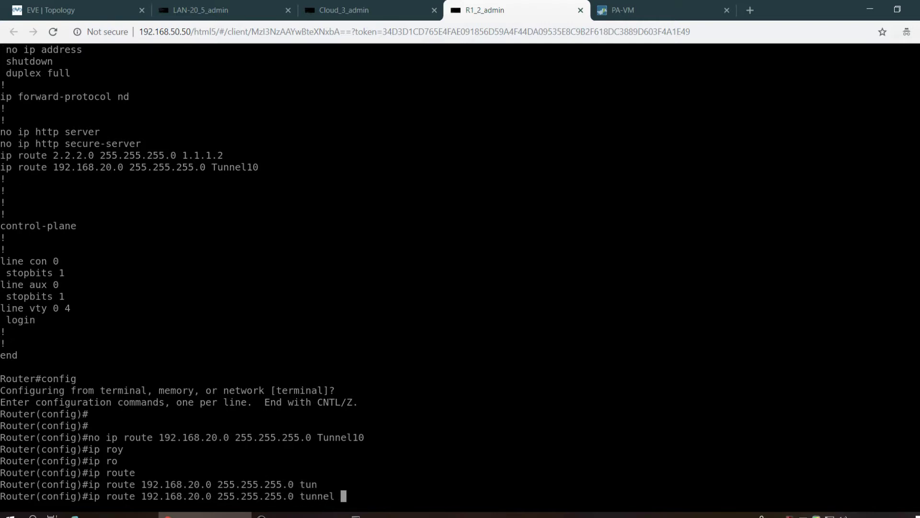
text(10)
key(Return)
key(Return)
key(Return)
key(Return)
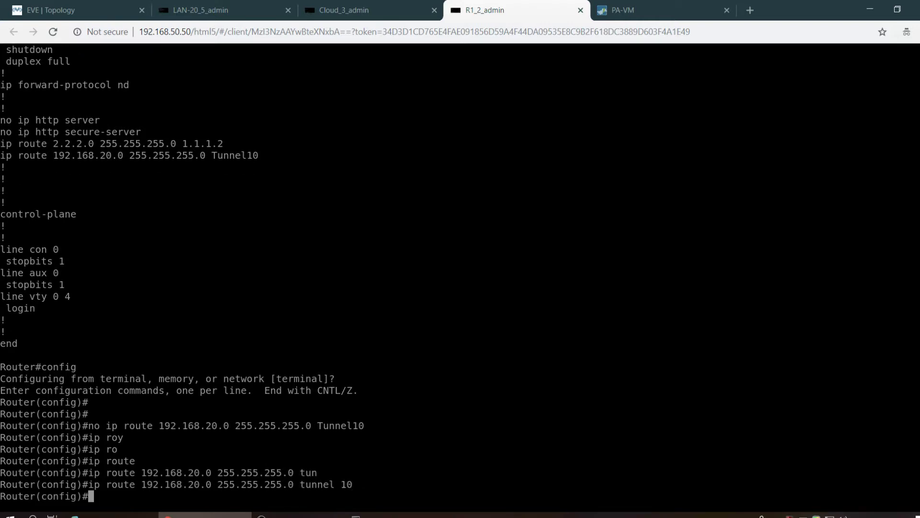
- Exit configuration mode with Ctrl+Z
key(ctrl+z)
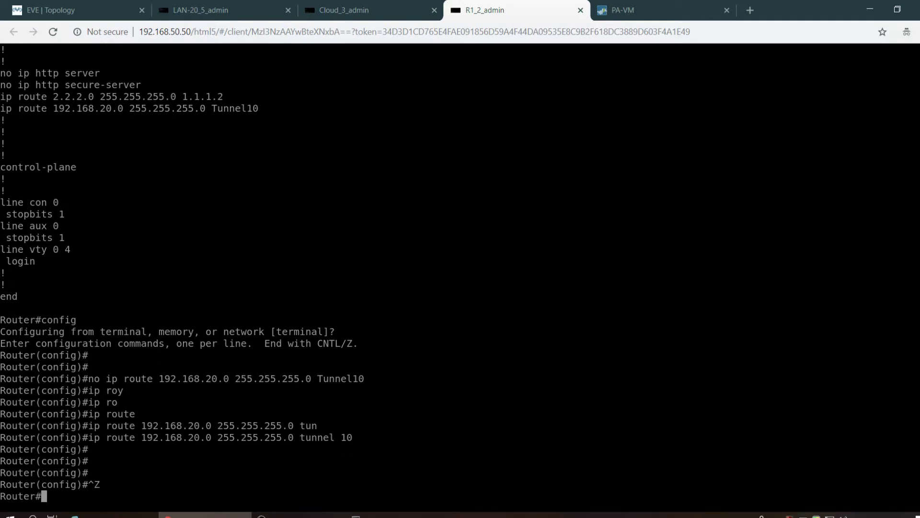
text(sh)
key(Tab)
- Begin a crypto command on R1, then erase it from the prompt
text(cry)
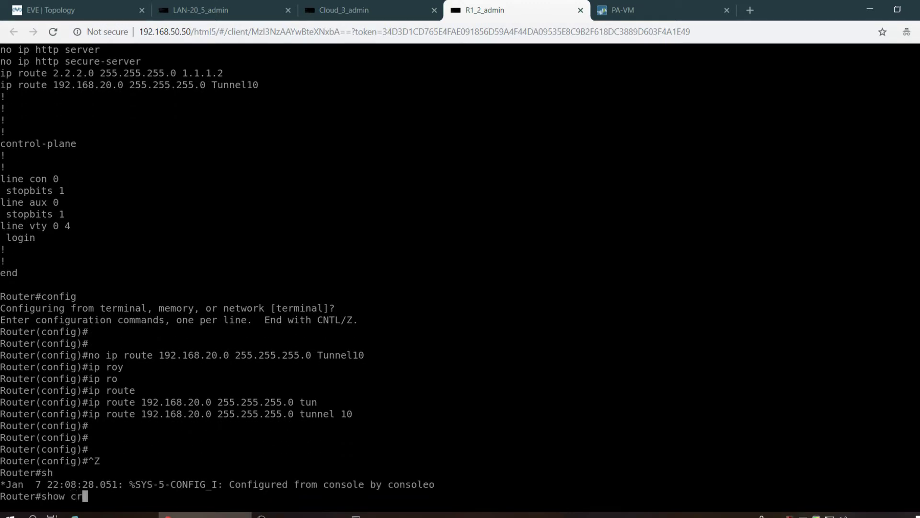
key(Tab)
text(o)
key(Tab)
key(BackSpace)
key(BackSpace)
key(BackSpace)
key(BackSpace)
key(BackSpace)
key(BackSpace)
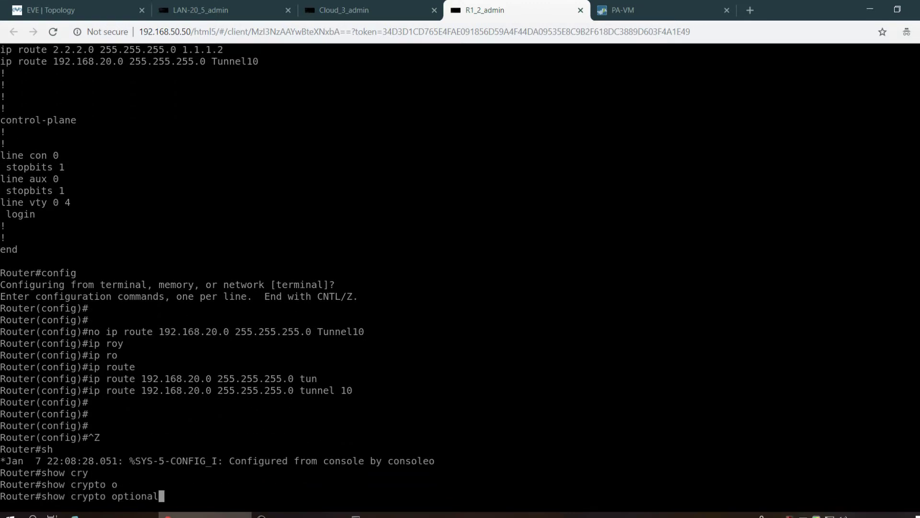
key(BackSpace)
key(BackSpace)
key(BackSpace)
key(BackSpace)
key(BackSpace)
key(BackSpace)
key(BackSpace)
key(BackSpace)
key(BackSpace)
key(BackSpace)
key(BackSpace)
key(BackSpace)
key(BackSpace)
key(BackSpace)
key(BackSpace)
- Run show ip route static twice; only 2.2.2.0/24 via 1.1.1.2 appears
text(s)
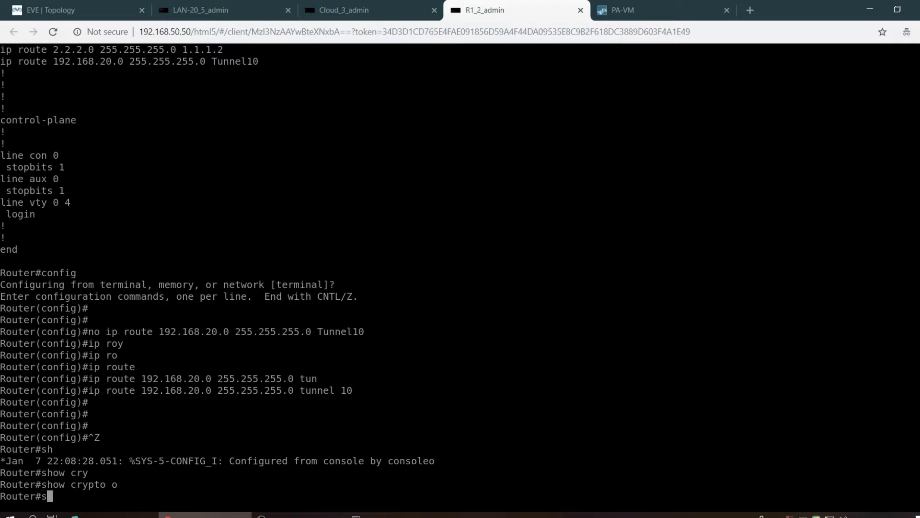
text(ho)
key(Tab)
text(ip)
key(Tab)
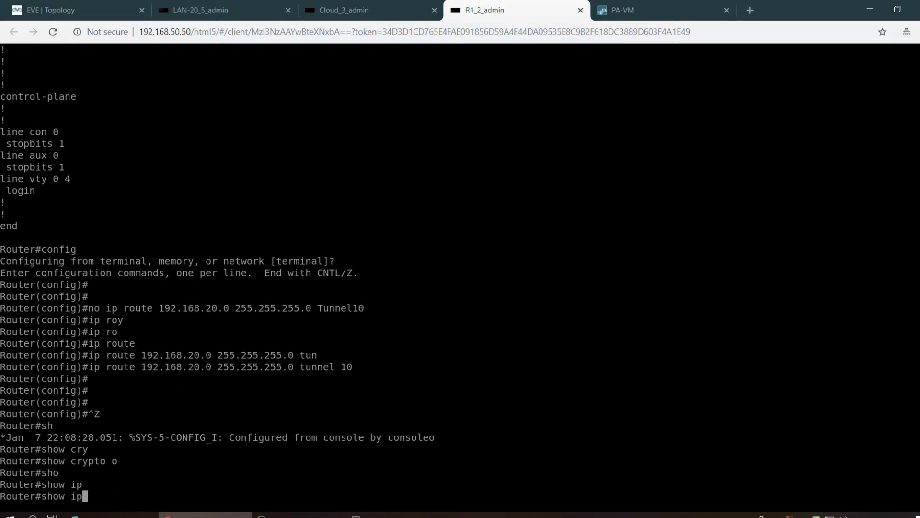
text(r)
key(Tab)
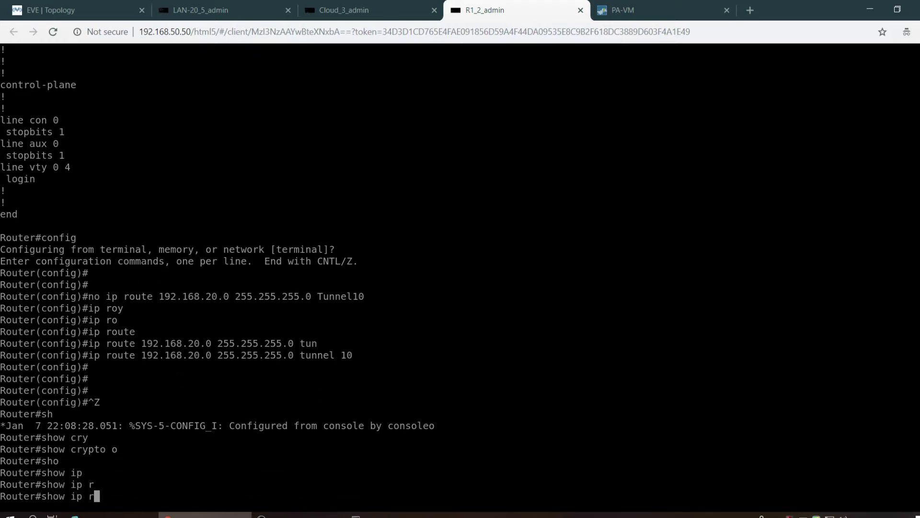
text(o)
key(Tab)
text(s)
key(Tab)
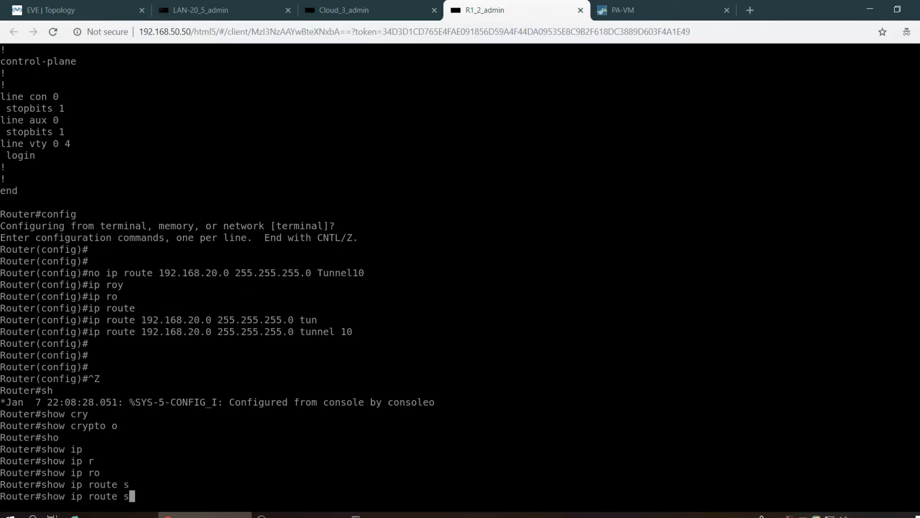
text(t)
key(Tab)
key(Tab)
key(Return)
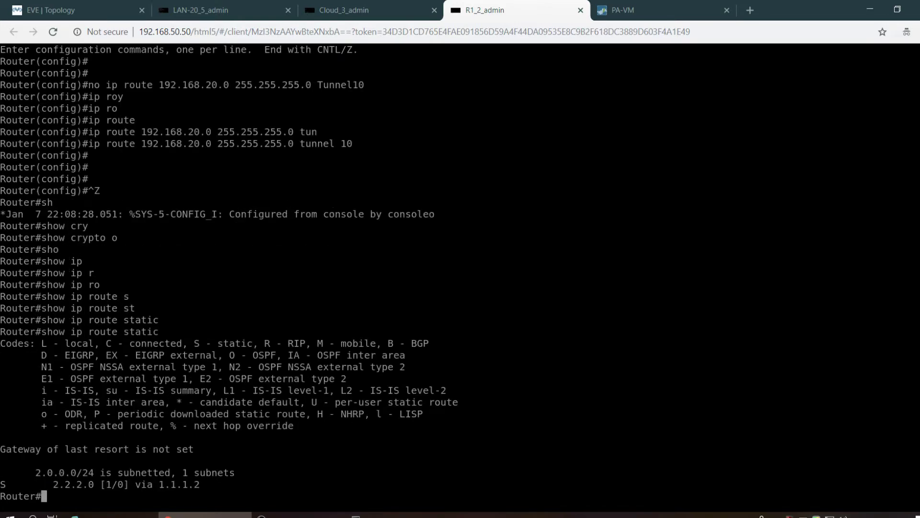
key(Up)
key(Return)
- Clear the recalled command line and add fresh empty prompts
key(Up)
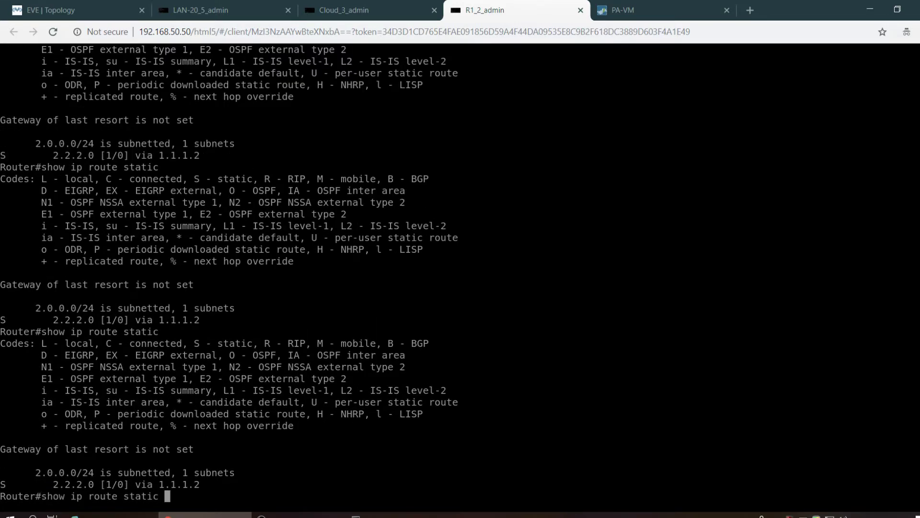
key(Down)
key(Return)
key(Up)
key(Down)
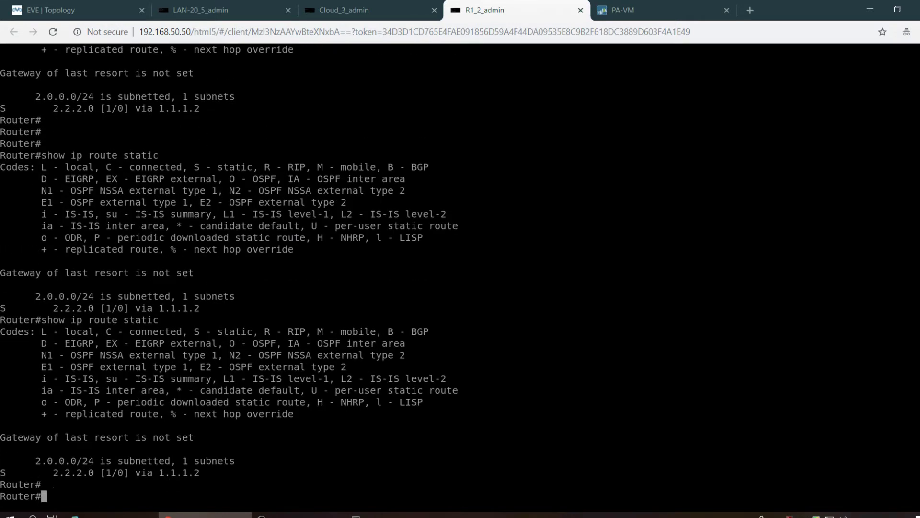
key(Return)
key(Return)
key(Return)
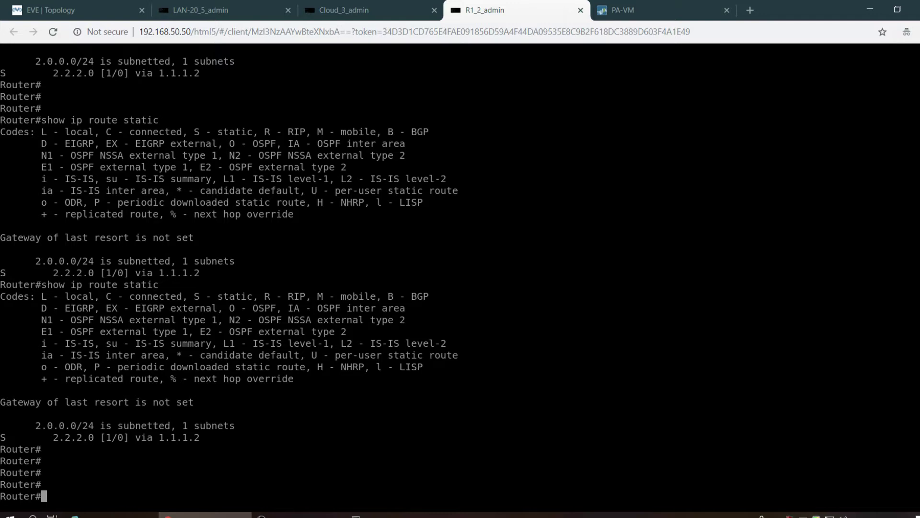
click(639, 6)
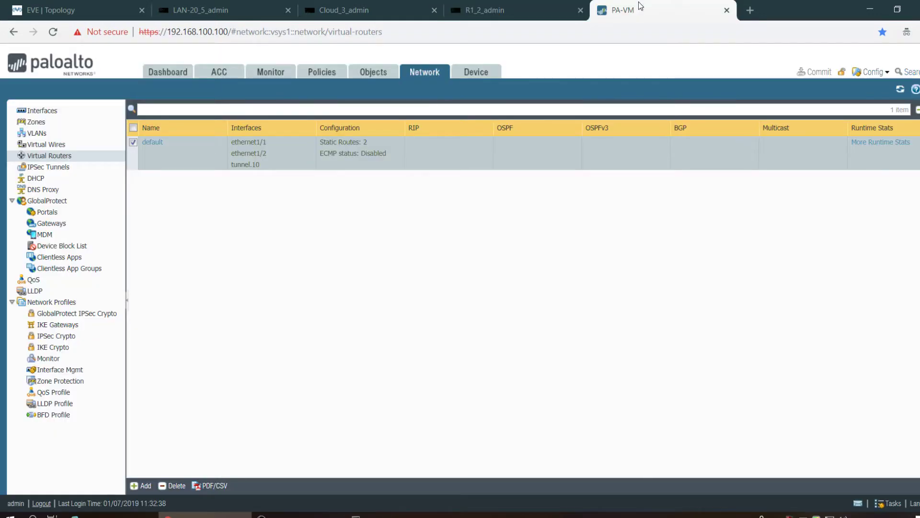
click(161, 147)
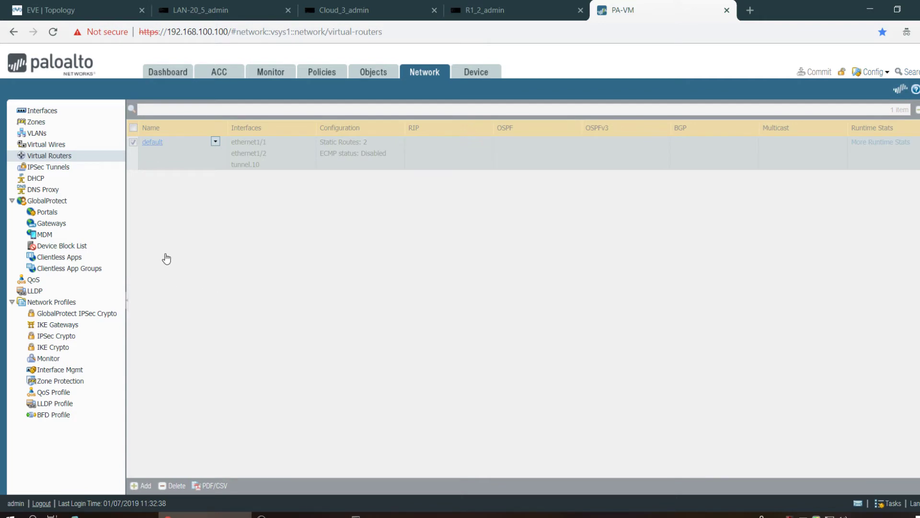
click(469, 5)
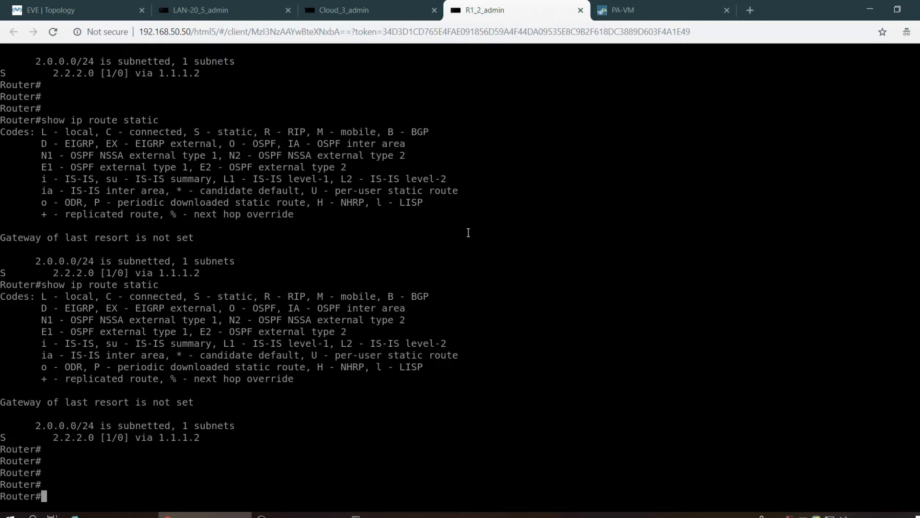
- Display the details of interface Tunnel10 with show interface tunnel 10
text(sho)
key(Tab)
text(int )
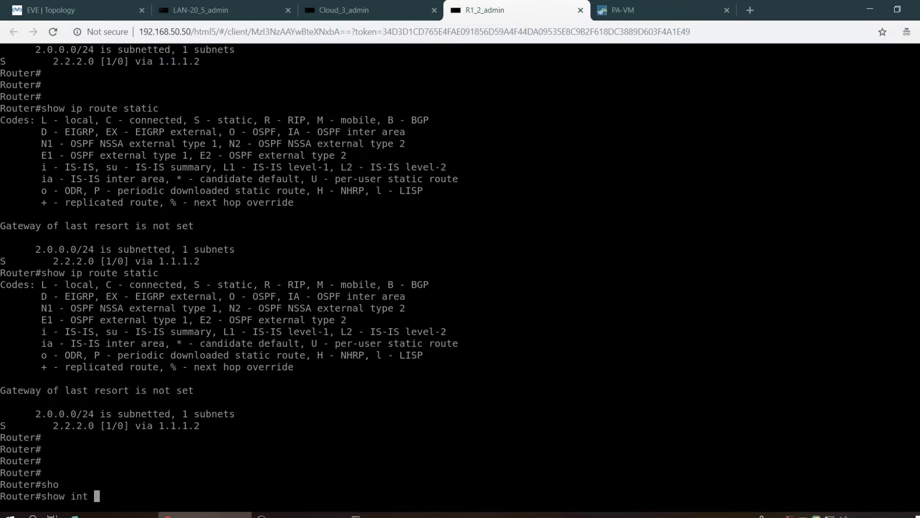
text(des)
key(Tab)
key(BackSpace)
key(BackSpace)
key(BackSpace)
key(BackSpace)
key(BackSpace)
key(BackSpace)
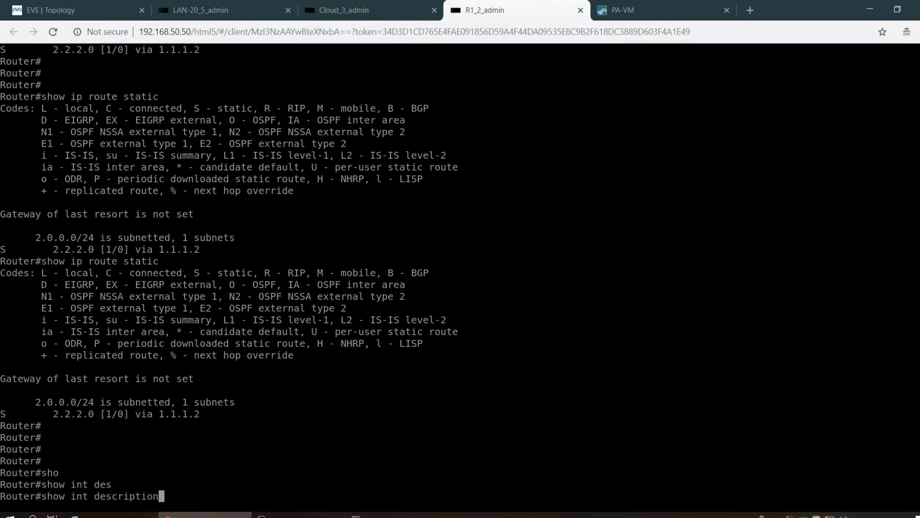
key(BackSpace)
key(BackSpace)
key(BackSpace)
key(BackSpace)
key(BackSpace)
key(BackSpace)
text(tun)
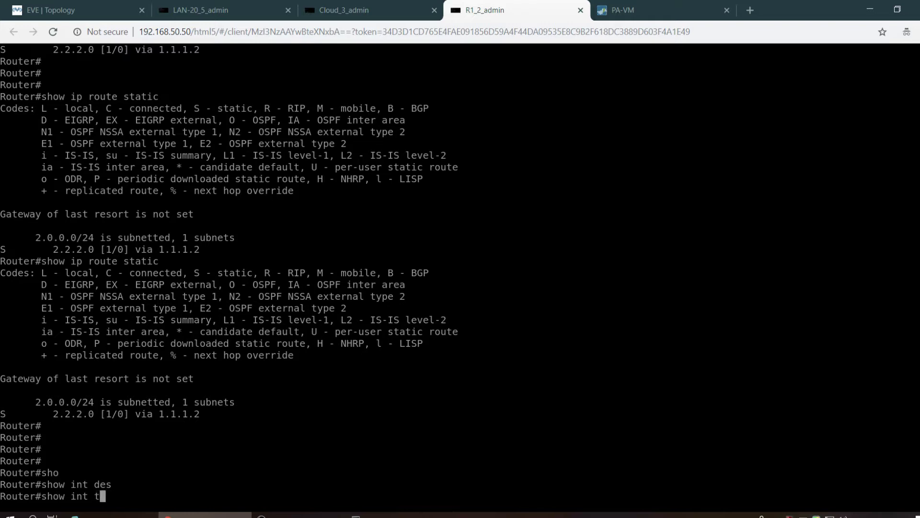
key(Tab)
text(10)
key(Return)
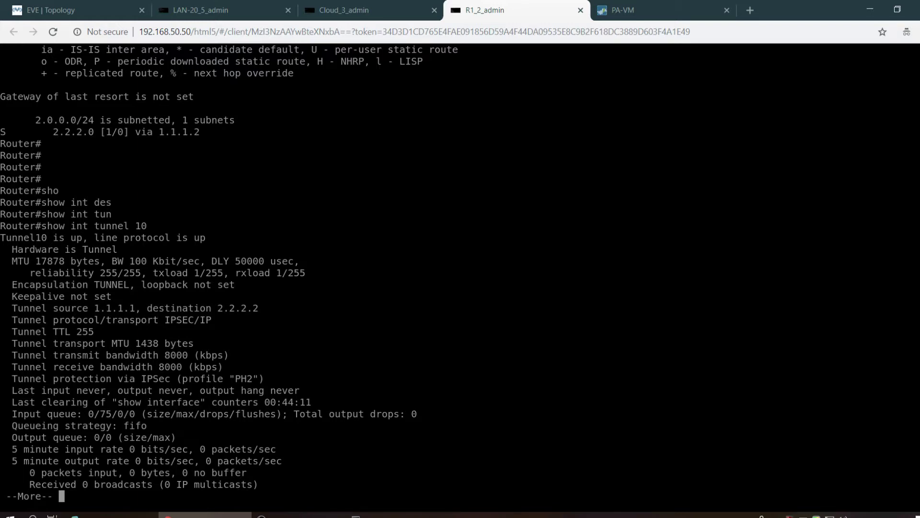
key(Return)
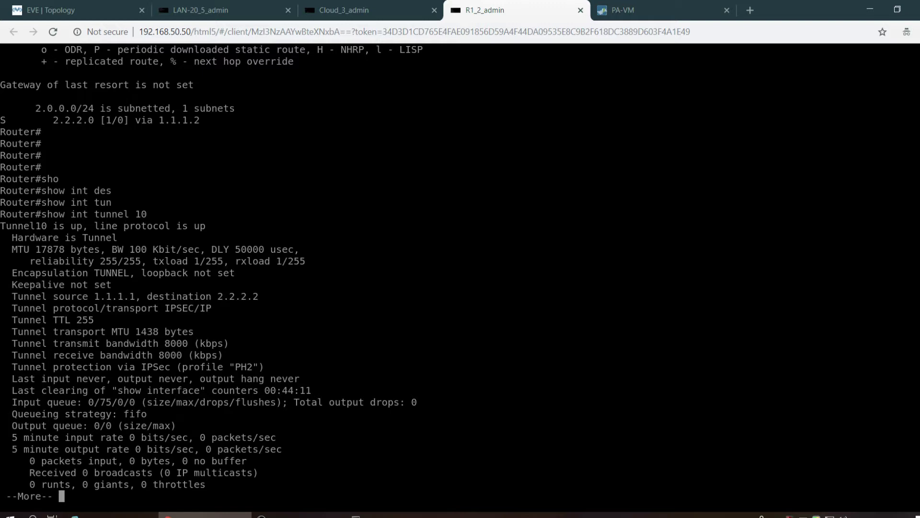
key(q)
key(Return)
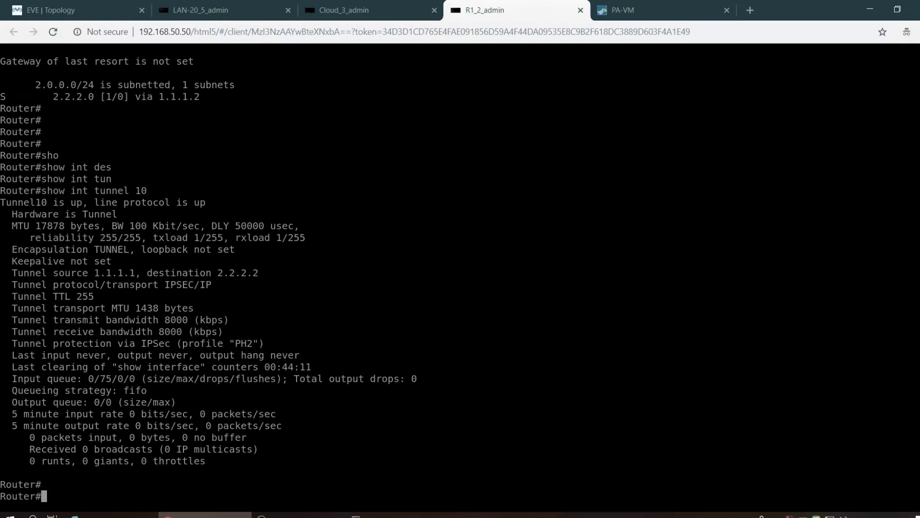
- Configure Tunnel10 with ip unnumbered FastEthernet1/0, then leave configuration mode
text(config t)
key(Return)
text(int)
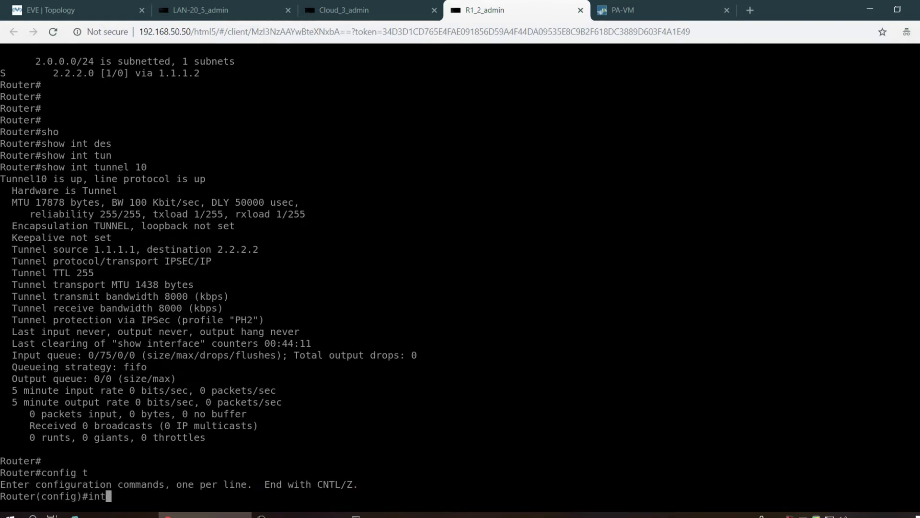
text( tun10)
key(Return)
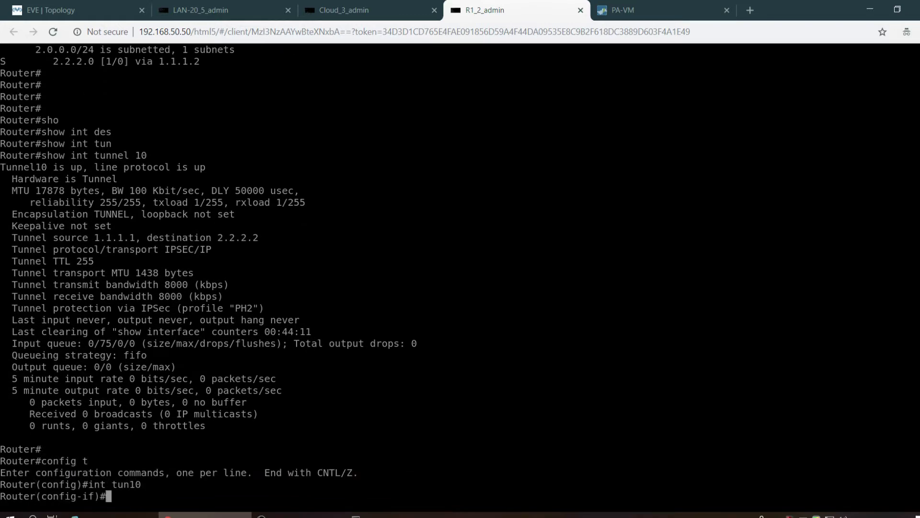
text(ip)
key(Tab)
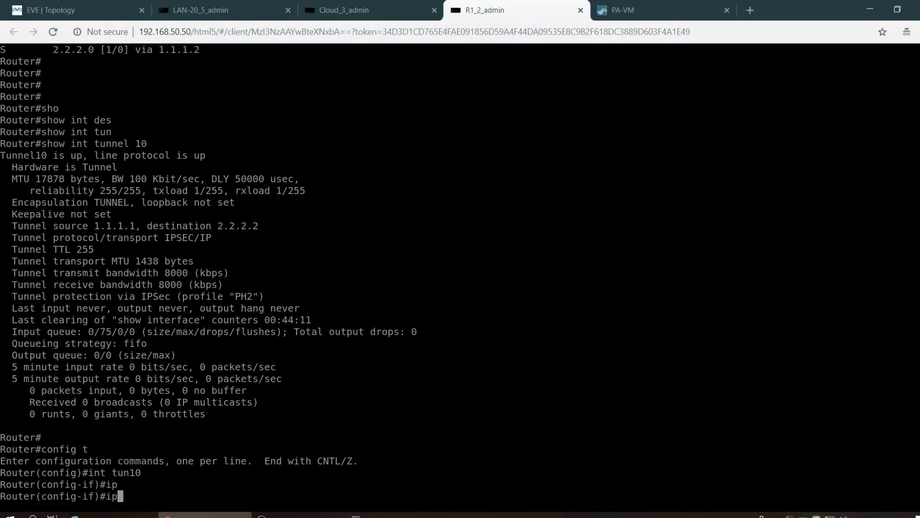
text(unnu)
key(Tab)
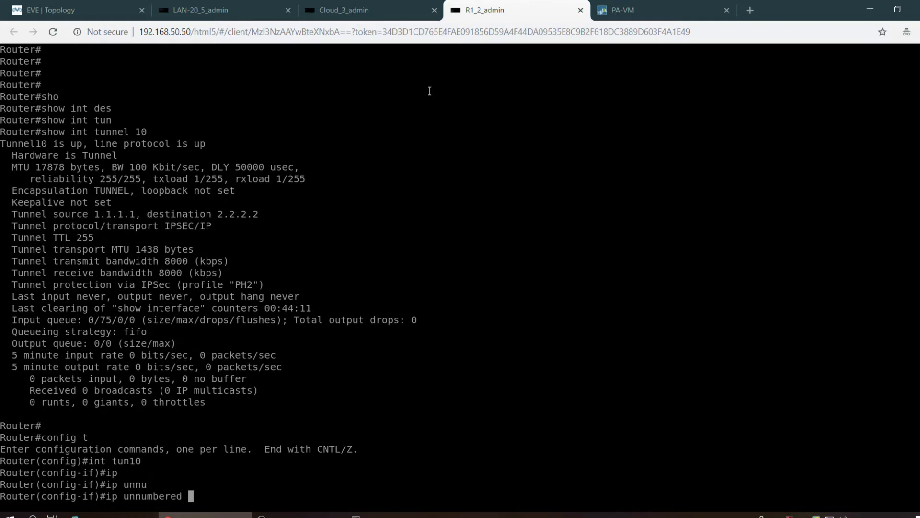
click(89, 6)
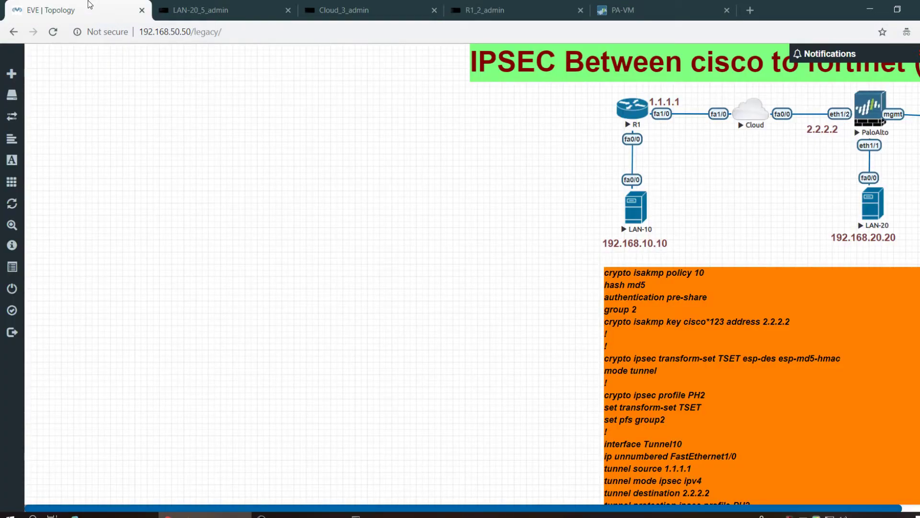
click(522, 8)
text(f1/0)
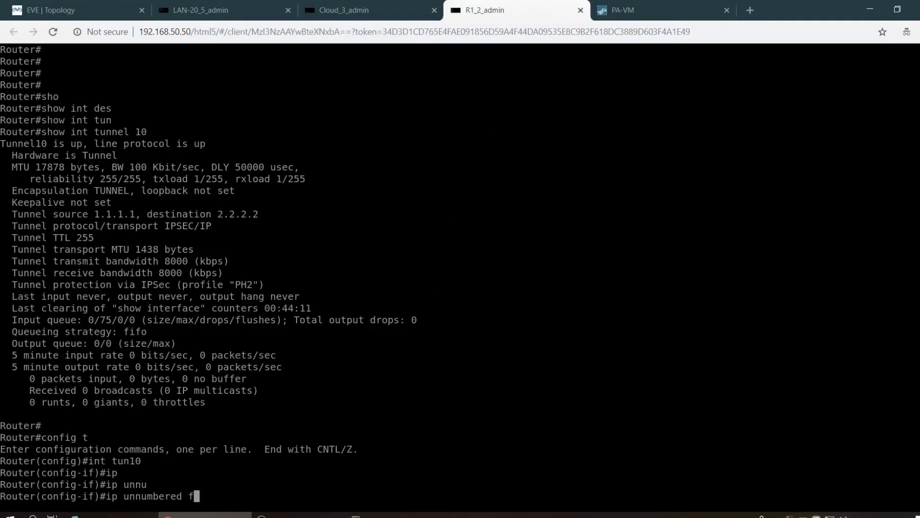
key(Return)
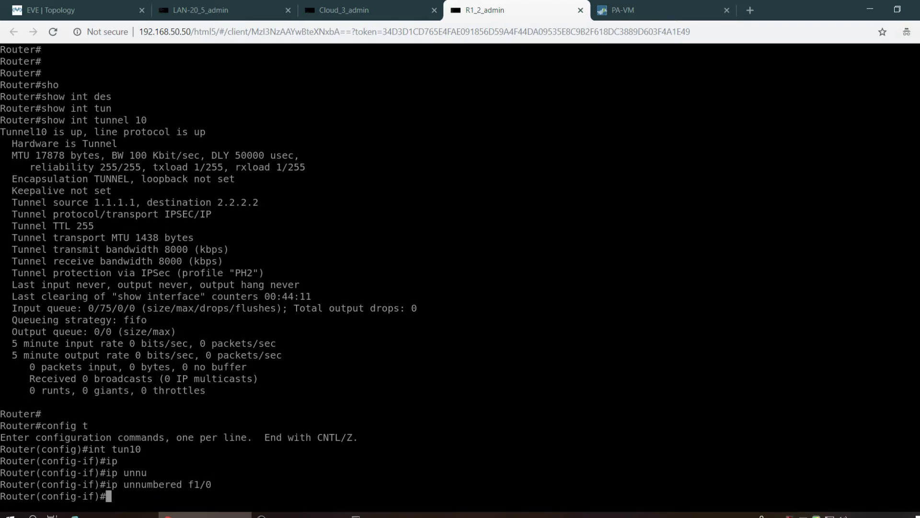
key(Return)
key(Return)
key(Return)
key(ctrl+z)
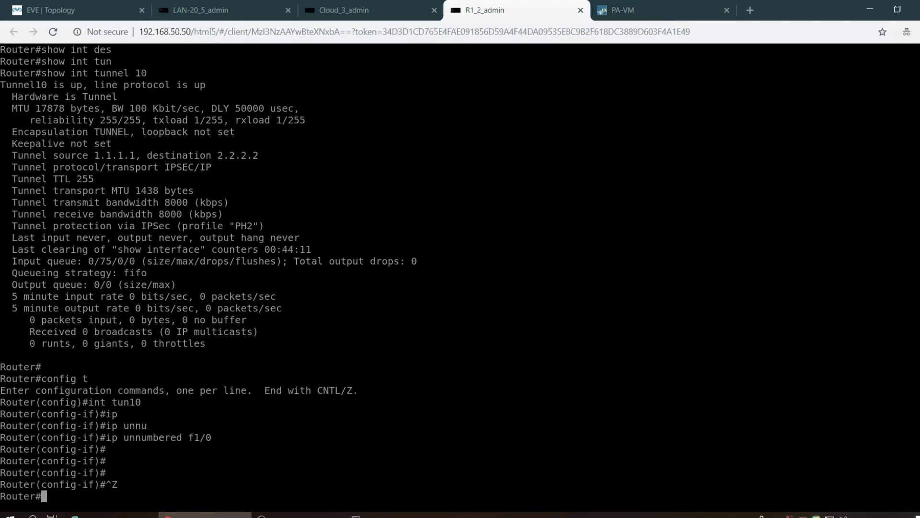
- Verify with show interfaces description and show ip route static, now showing 192.168.20.0/24 via Tunnel10
text(show )
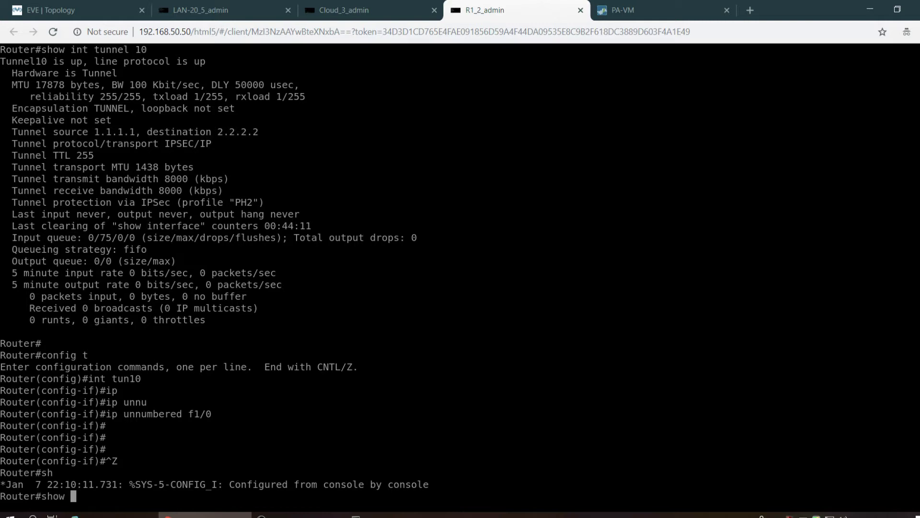
text(int des)
key(Tab)
key(Return)
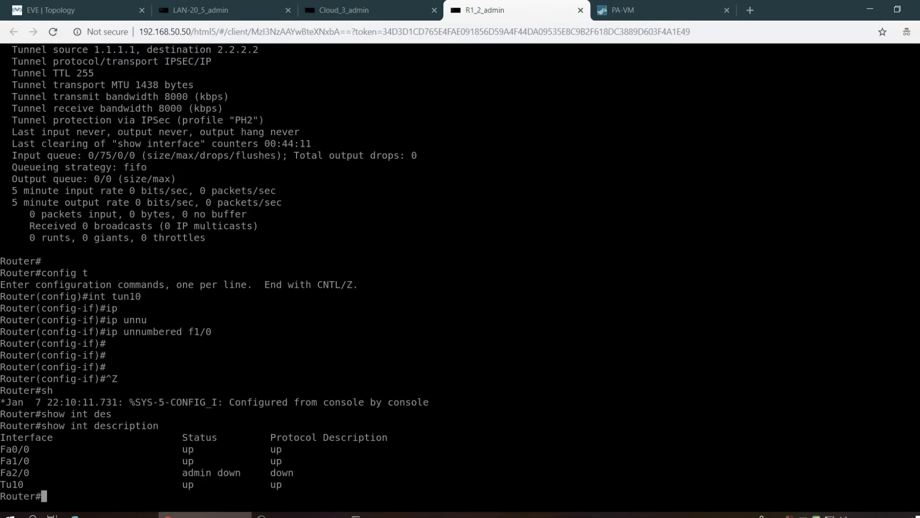
text(sho)
key(Tab)
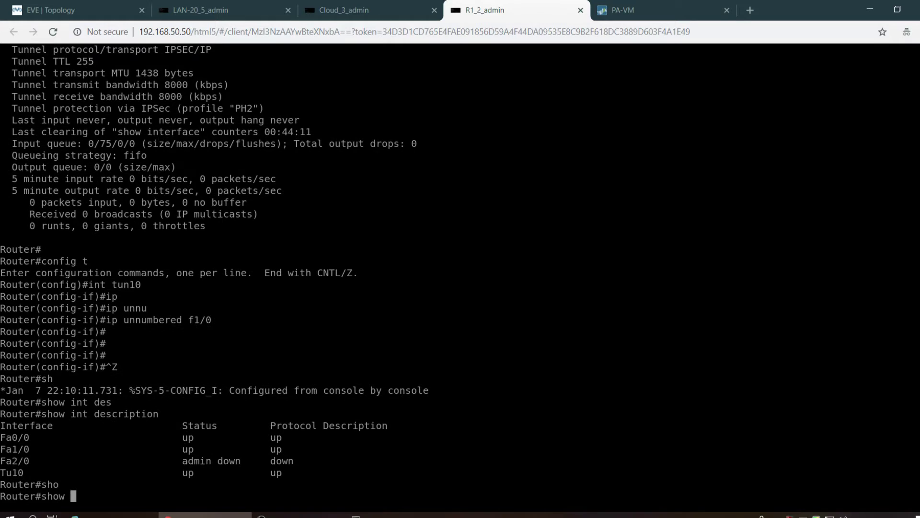
text(ip rou)
key(Tab)
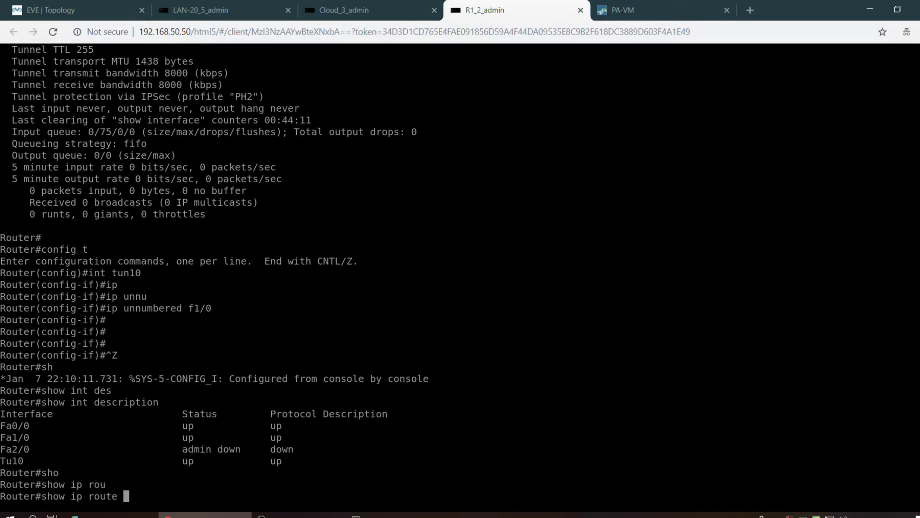
key(Tab)
text(s)
key(Tab)
text(t)
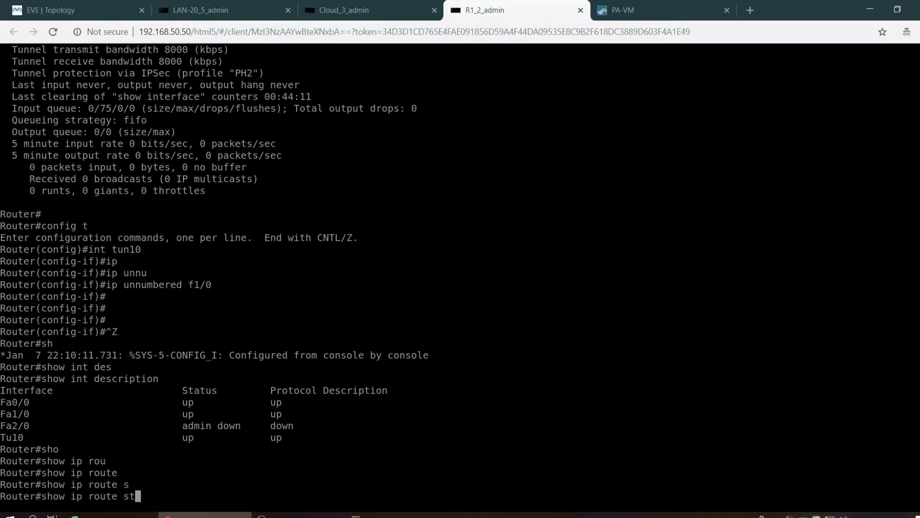
key(Tab)
key(Return)
key(Return)
key(Return)
key(Return)
key(Return)
key(Return)
key(Return)
key(Return)
key(Return)
key(Return)
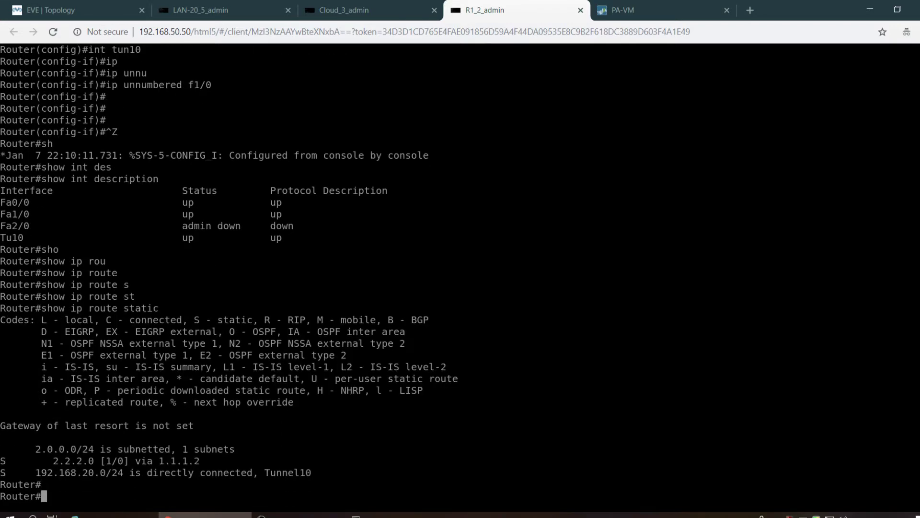
key(Return)
key(Return)
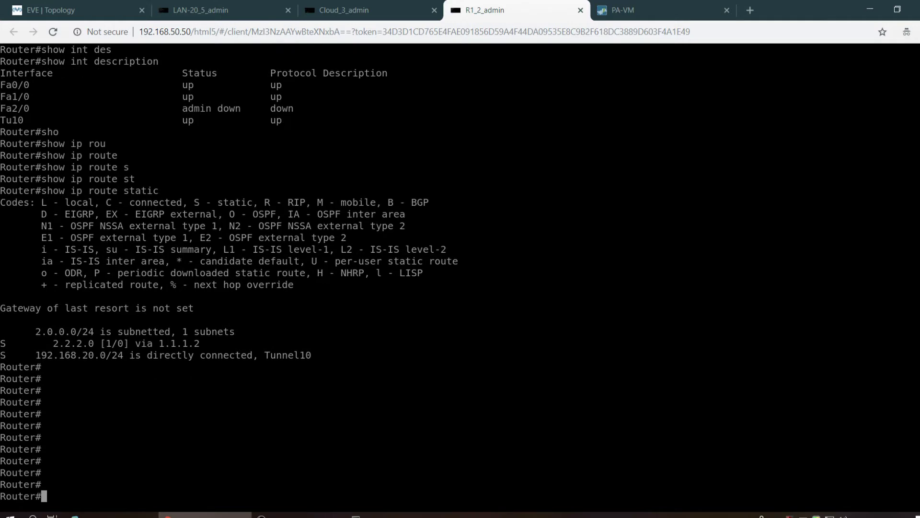
- Ping 192.168.20.1 from source 192.168.10.1 across the tunnel
text(ping 192.168.20.)
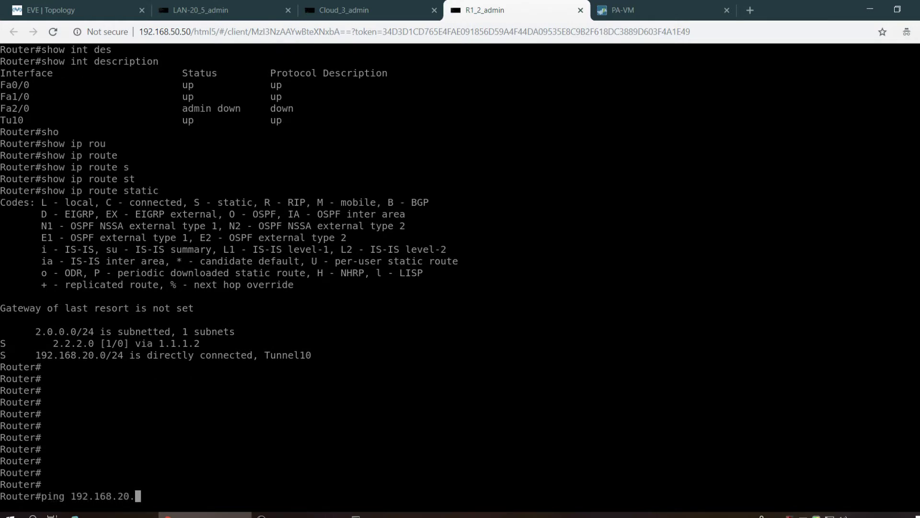
text(1 so)
key(Tab)
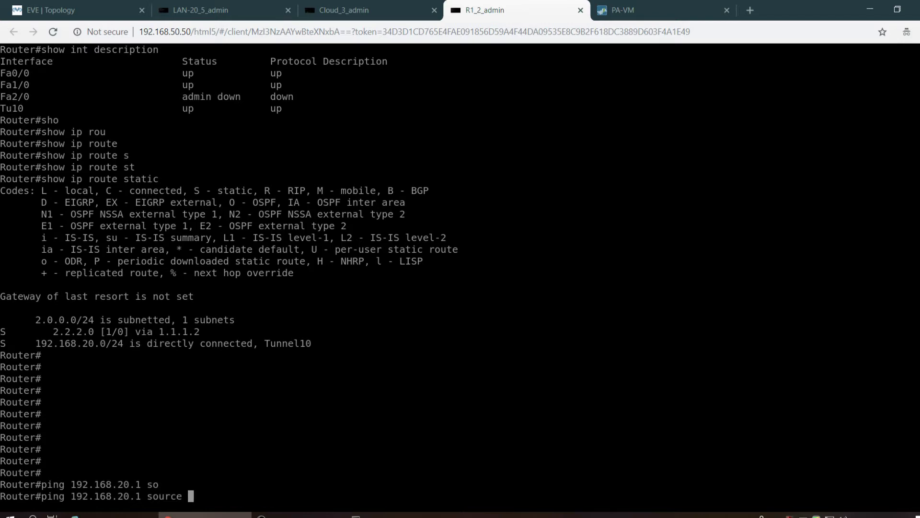
text(192.168.10.1)
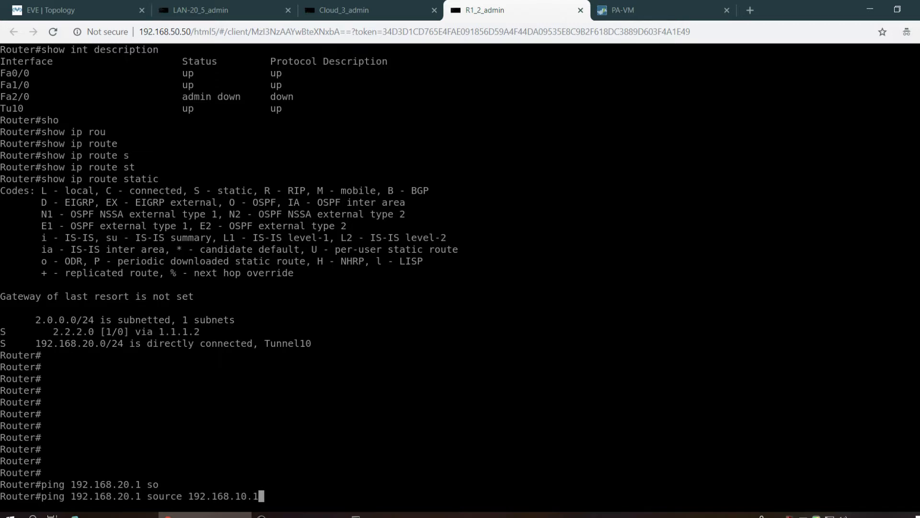
key(Return)
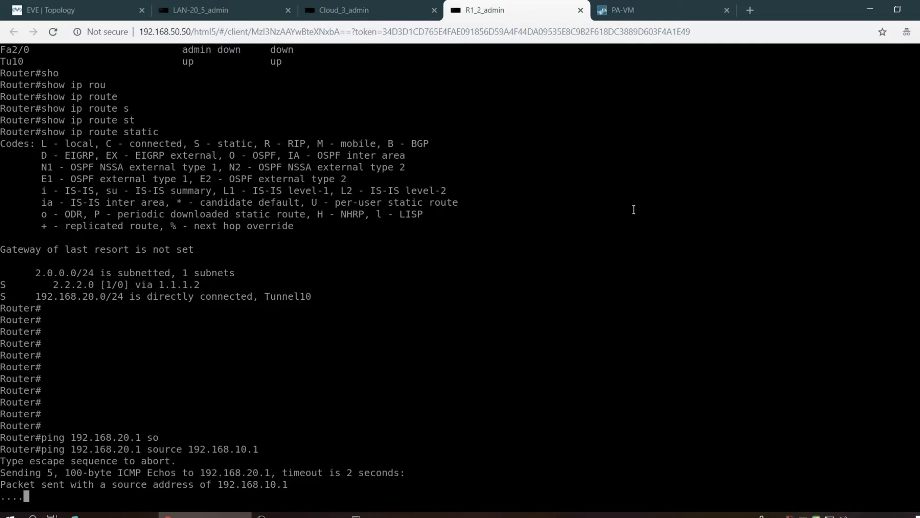
- Run show crypto ipsec sa and page through the active inbound and outbound ESP SAs
text(sho)
key(Tab)
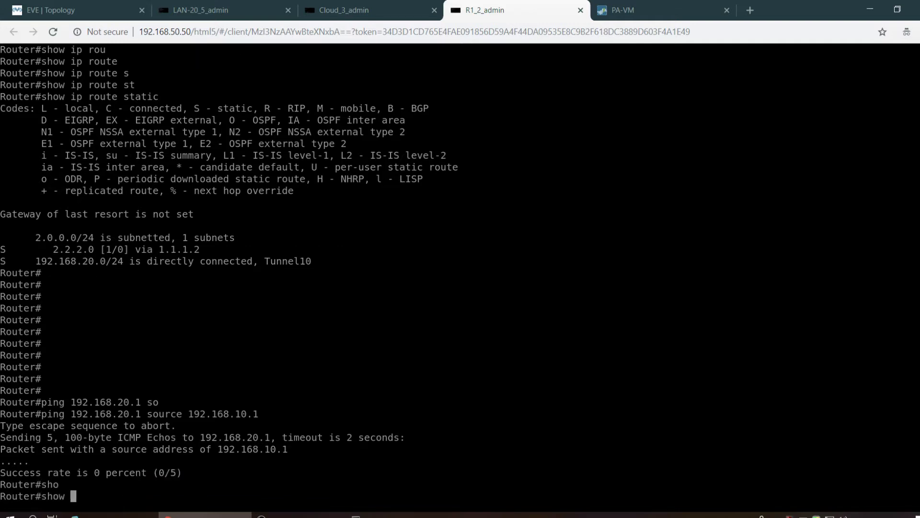
text(cry)
key(Tab)
text(is)
key(Tab)
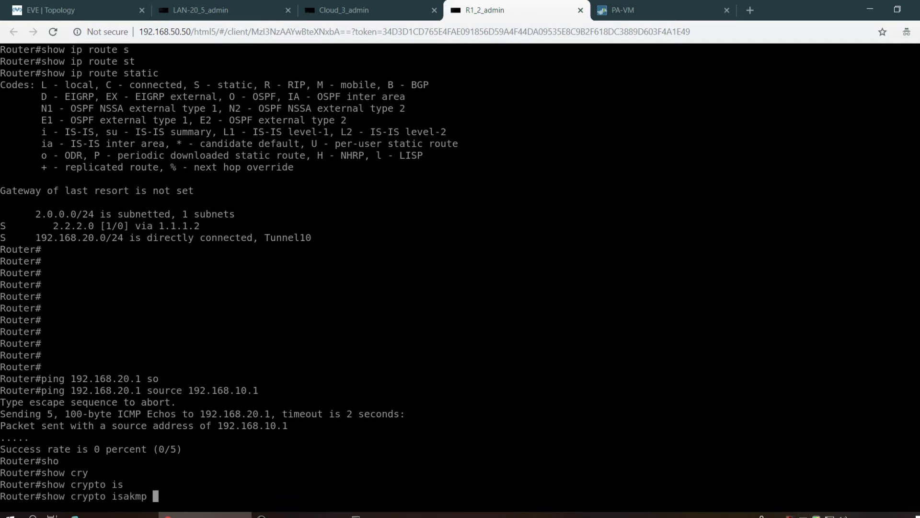
key(BackSpace)
key(BackSpace)
key(BackSpace)
key(BackSpace)
key(BackSpace)
key(BackSpace)
key(BackSpace)
text(ip sa)
key(Tab)
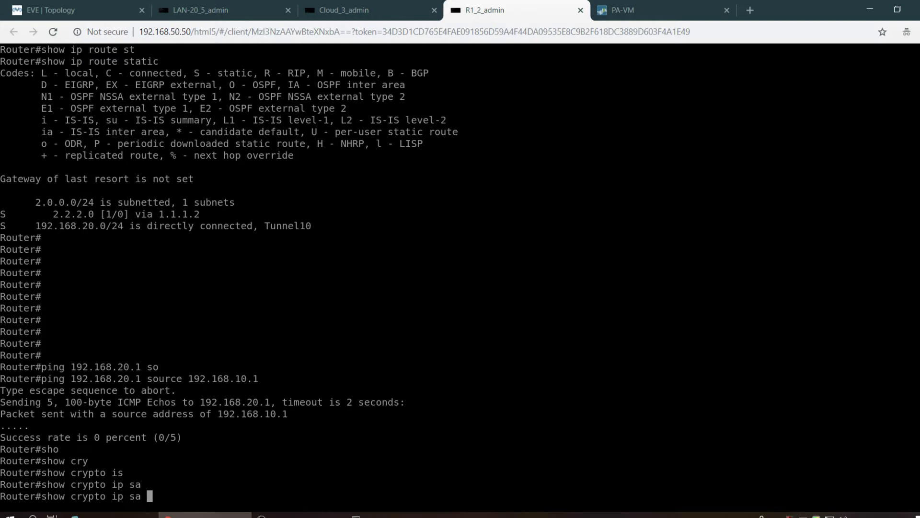
key(Return)
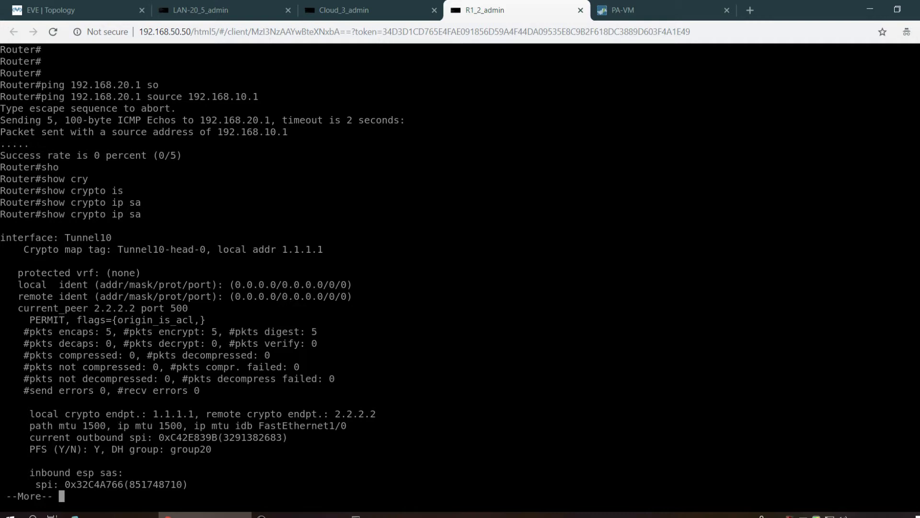
key(Return)
key(Return)
key(Return)
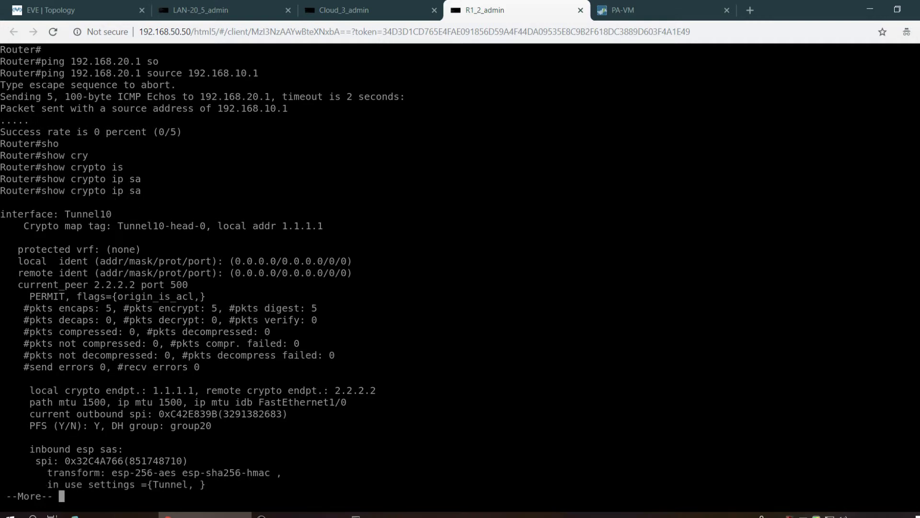
key(space)
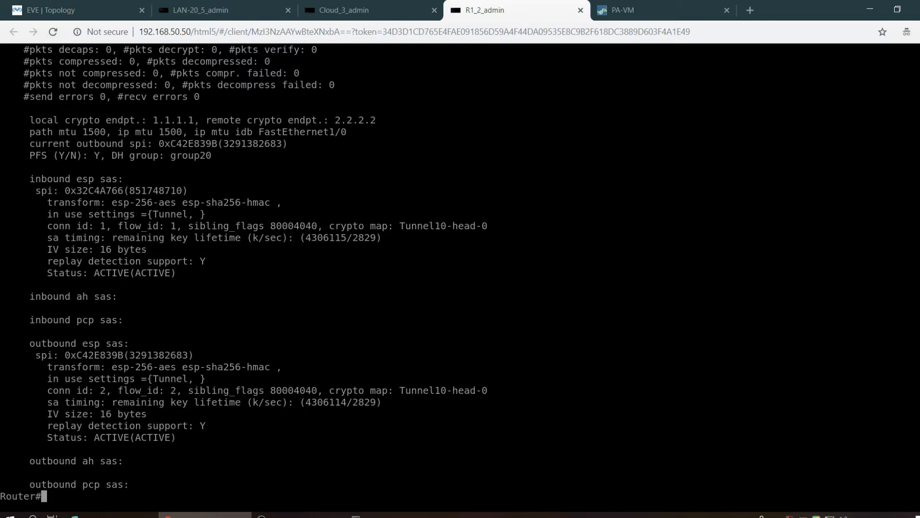
key(Return)
key(Return)
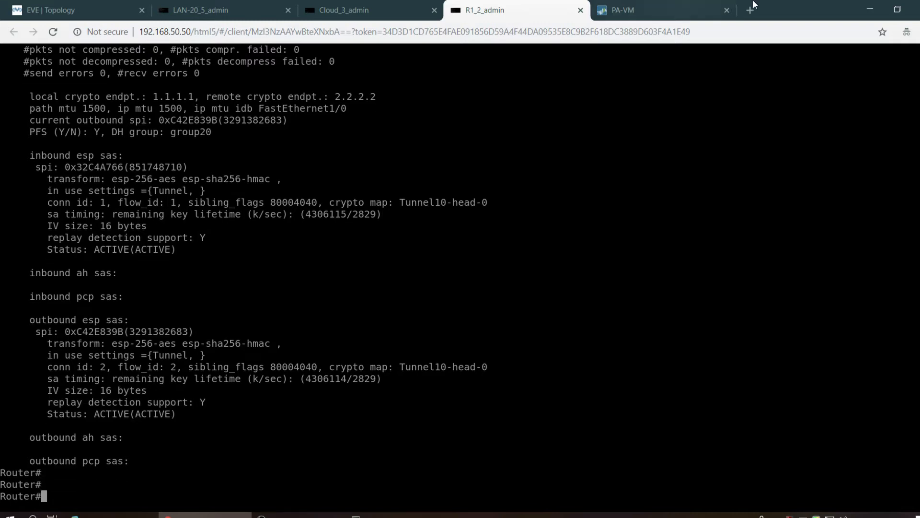
click(647, 5)
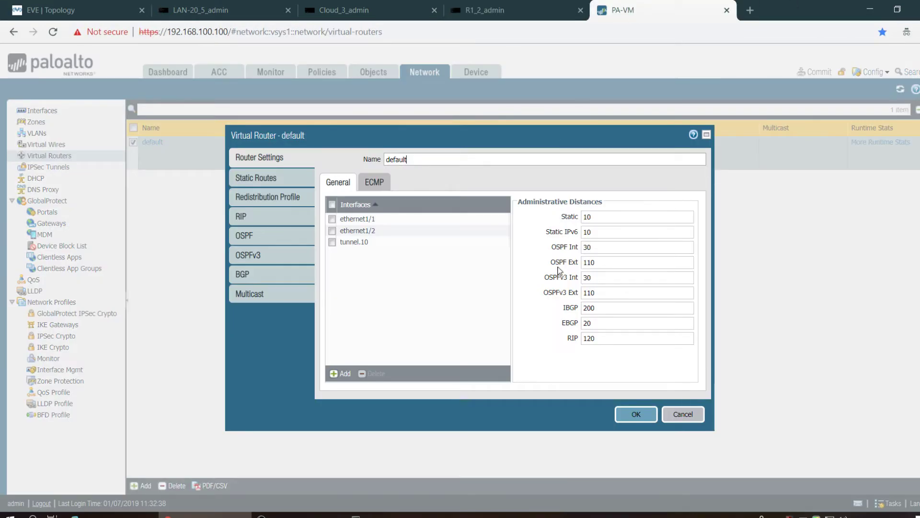
- Close the Virtual Router dialog and review PH-2-Tunnel's Proxy IDs without changes
click(688, 413)
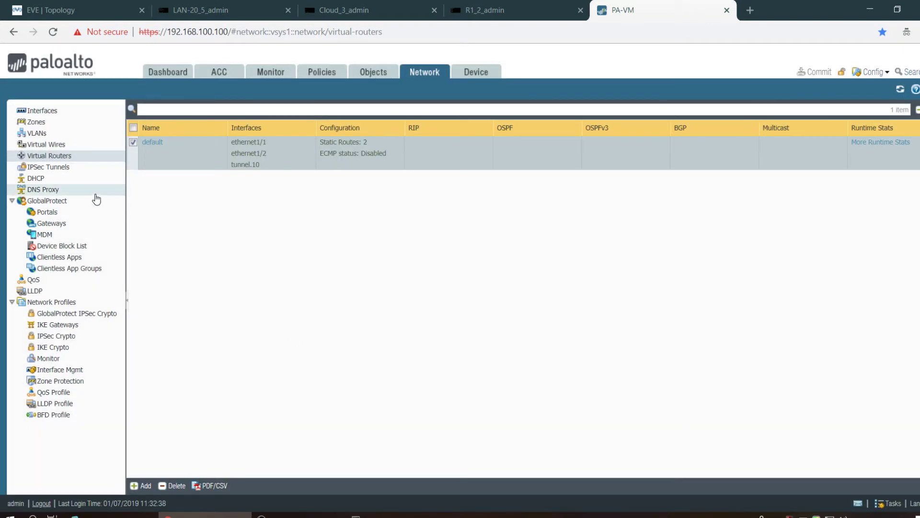
click(50, 166)
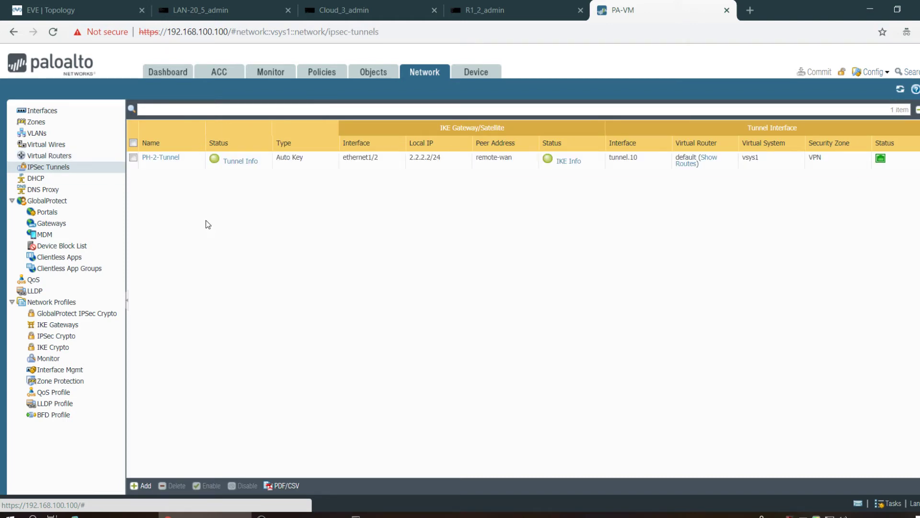
click(172, 163)
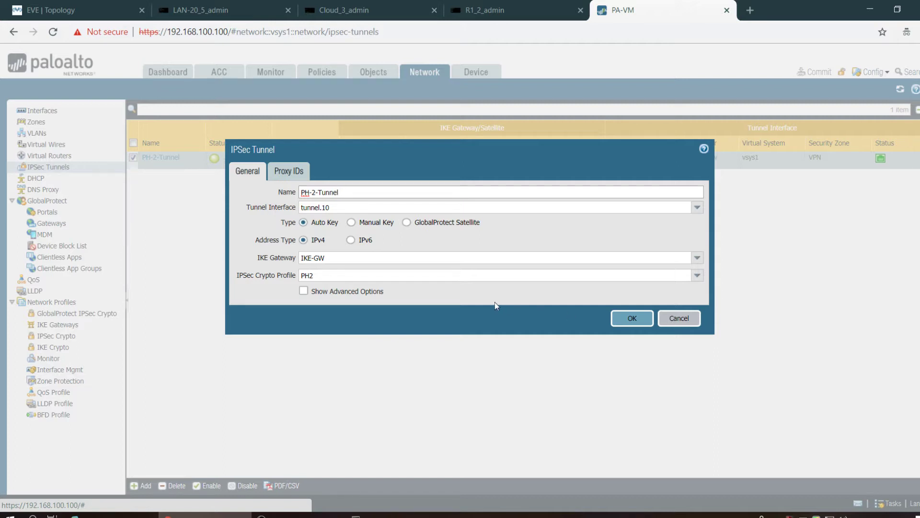
click(300, 163)
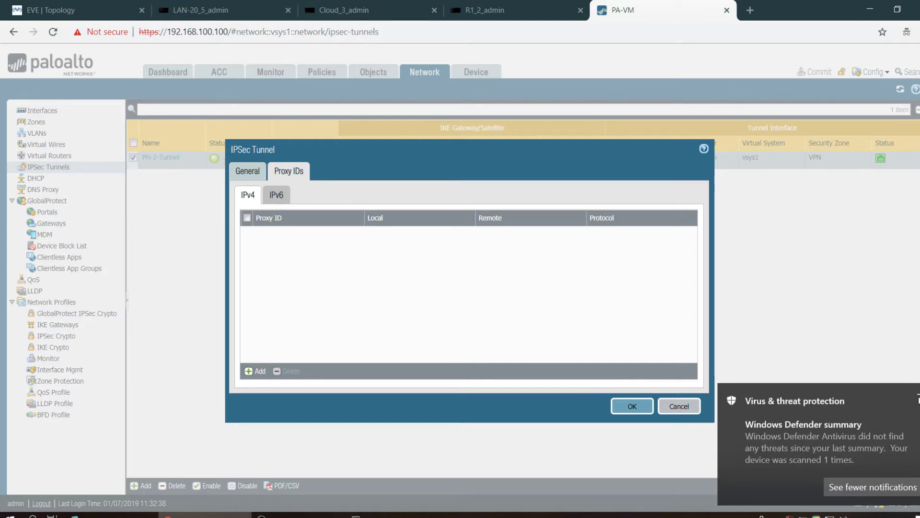
click(692, 410)
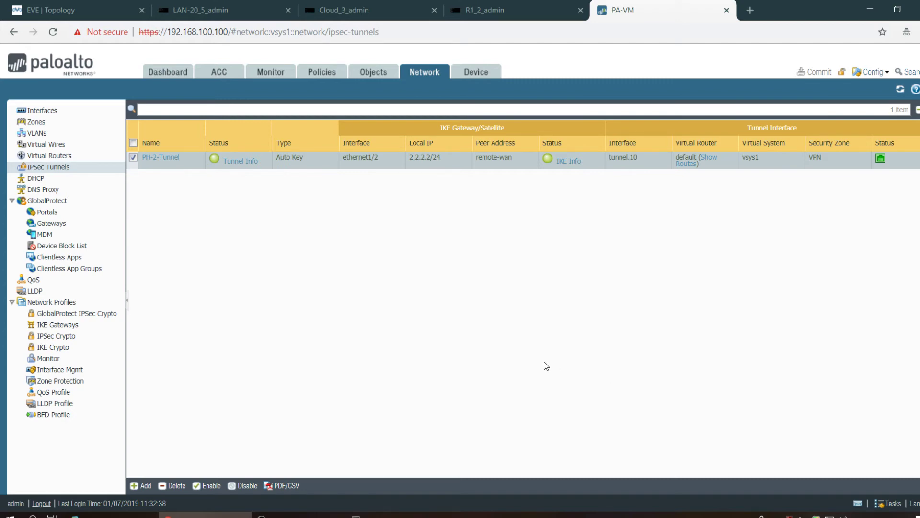
click(482, 10)
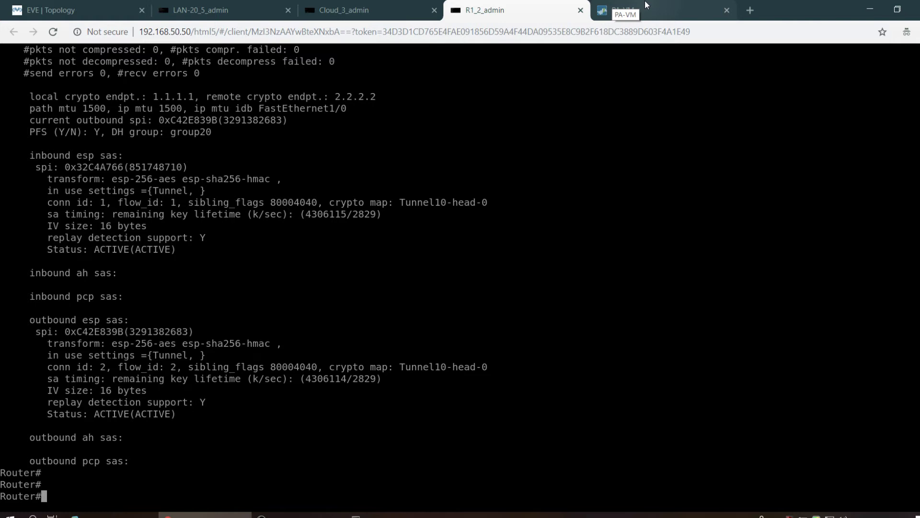
click(645, 1)
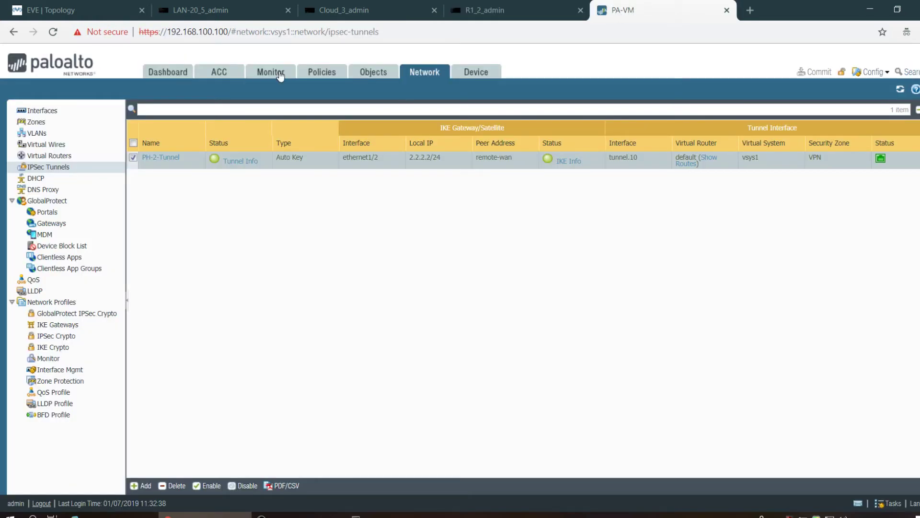
- Start a new security rule named VPN with source zones INSIDE and VPN
click(324, 73)
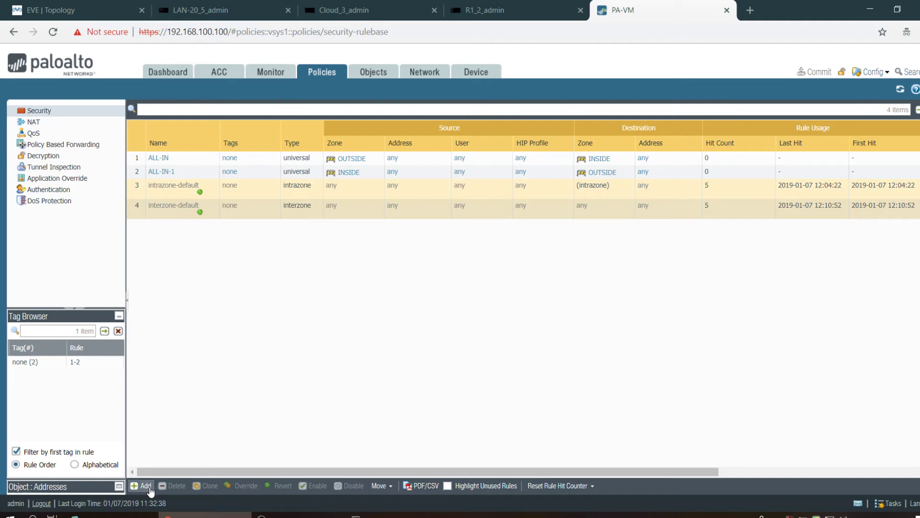
click(149, 487)
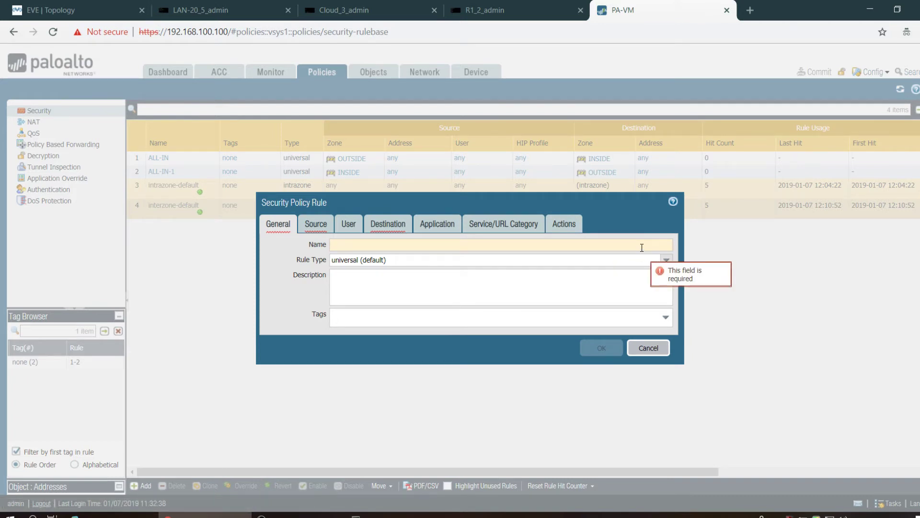
text(VPN)
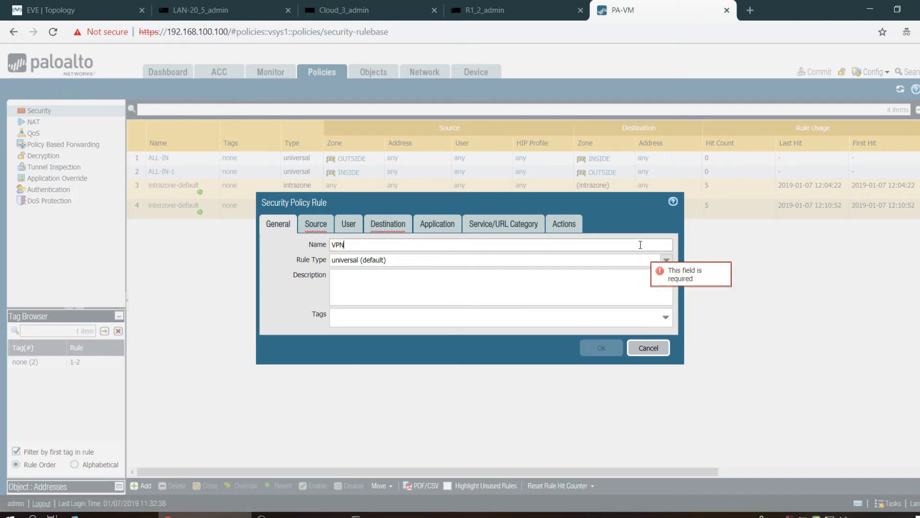
click(309, 232)
click(281, 378)
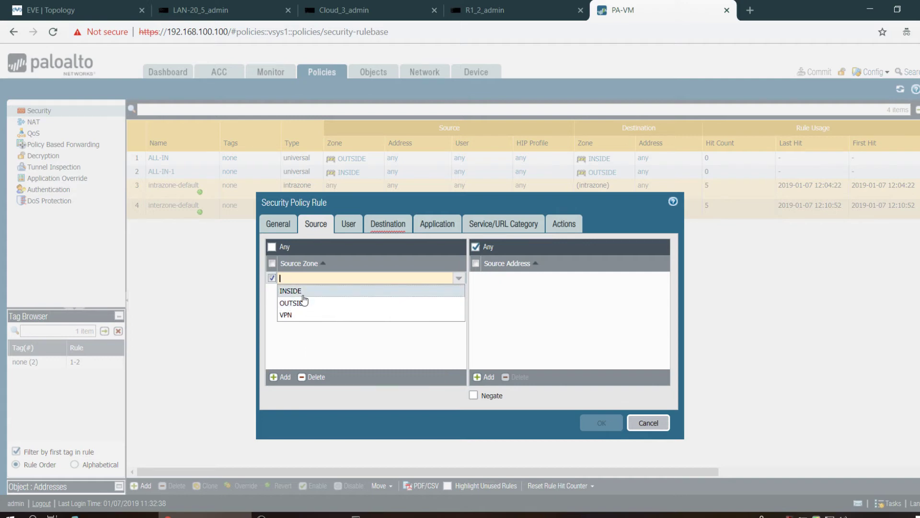
click(303, 295)
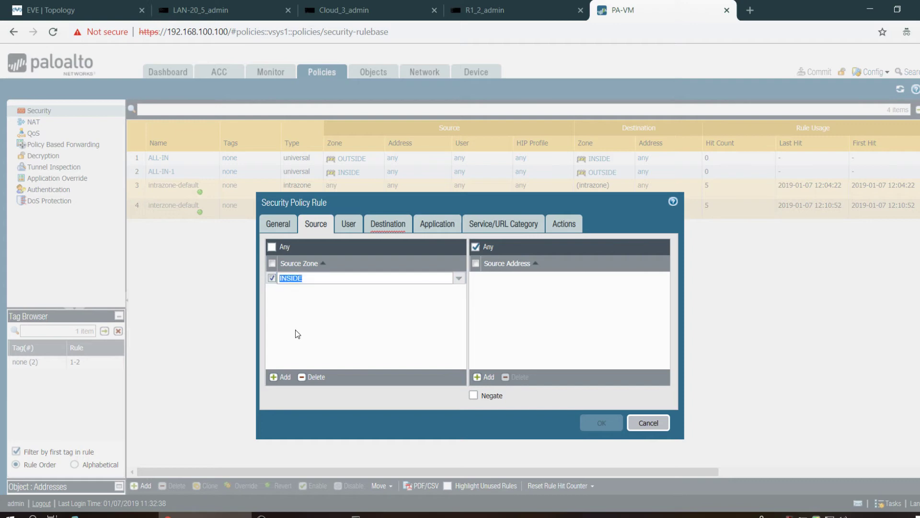
click(283, 376)
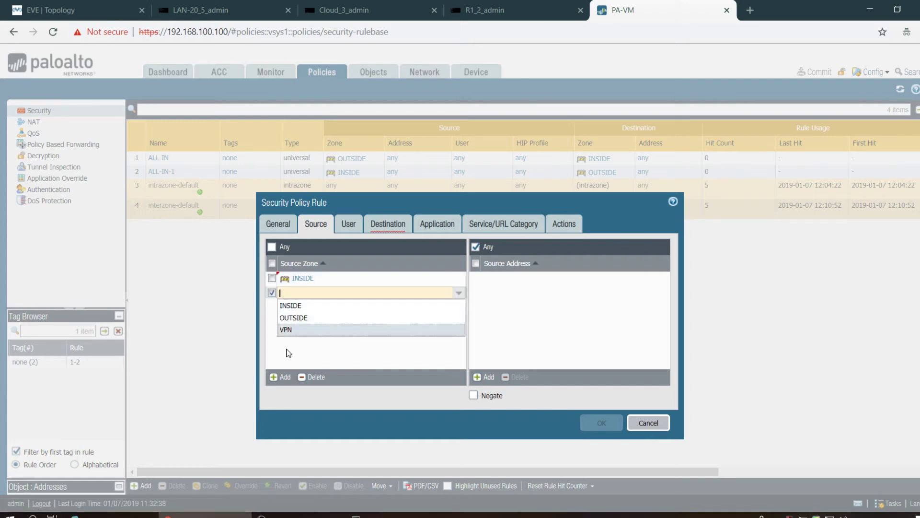
click(289, 331)
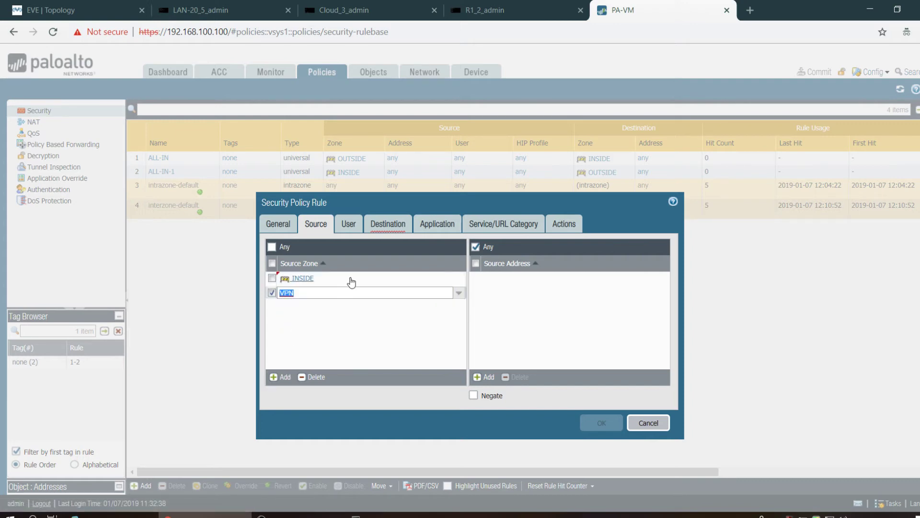
- Set the rule's destination zones to VPN and INSIDE
click(376, 232)
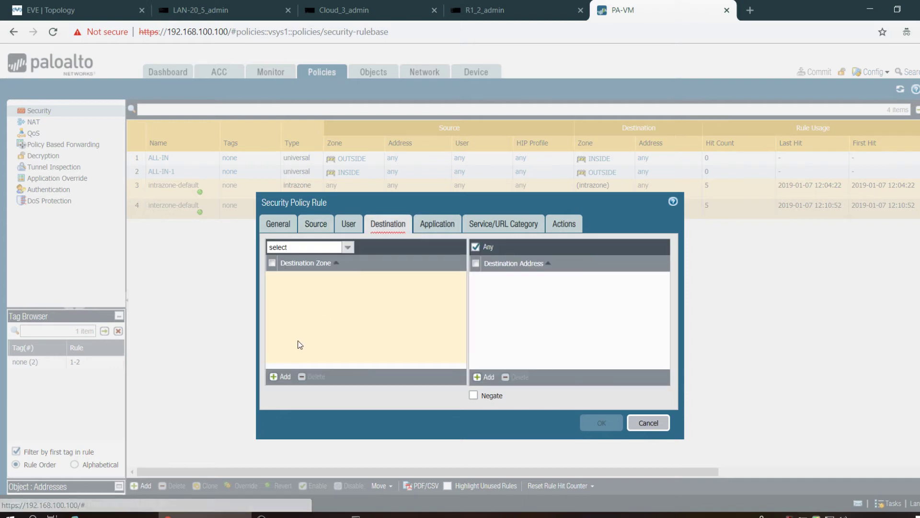
click(282, 377)
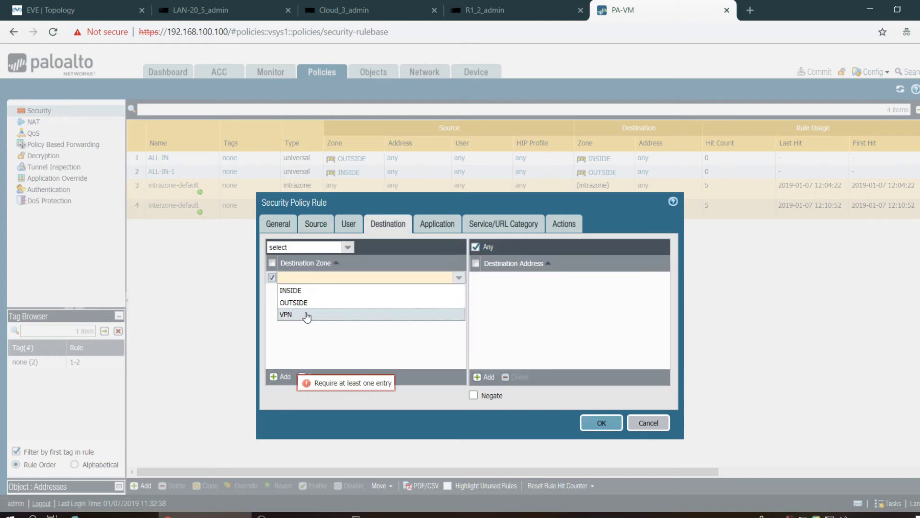
click(307, 315)
click(282, 377)
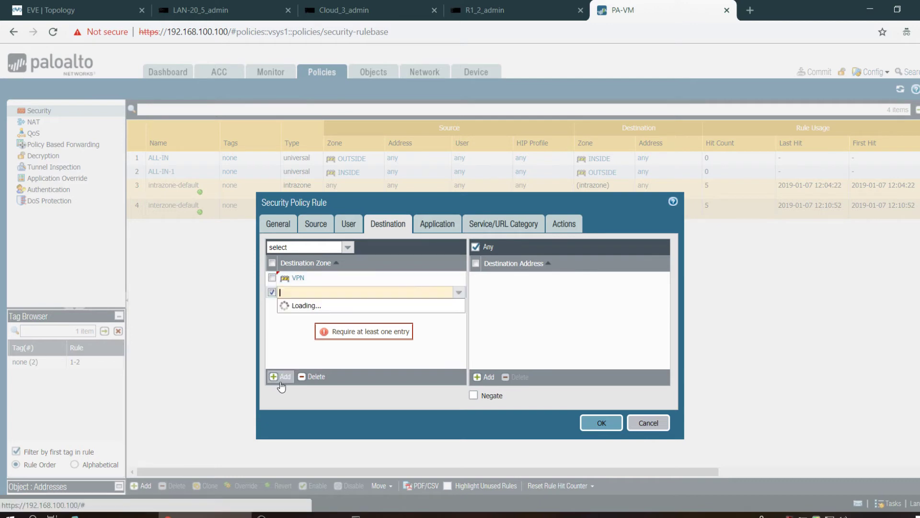
click(301, 307)
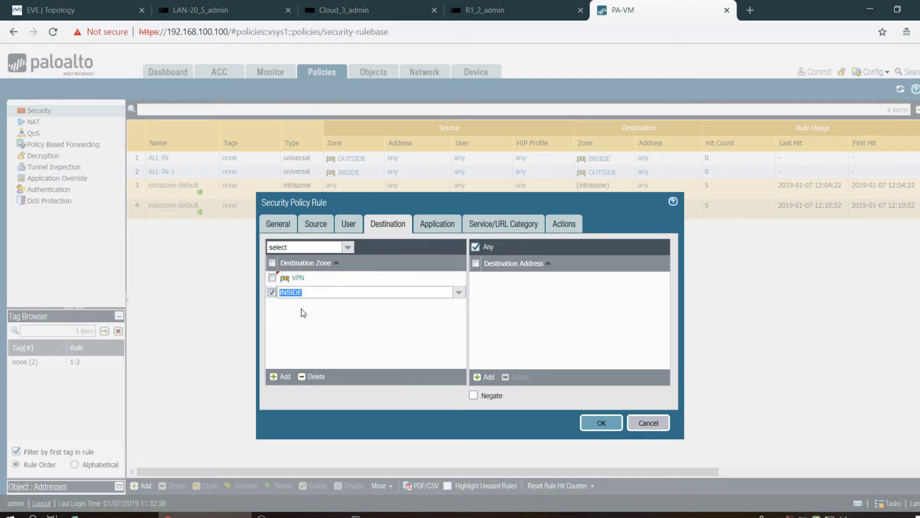
click(346, 333)
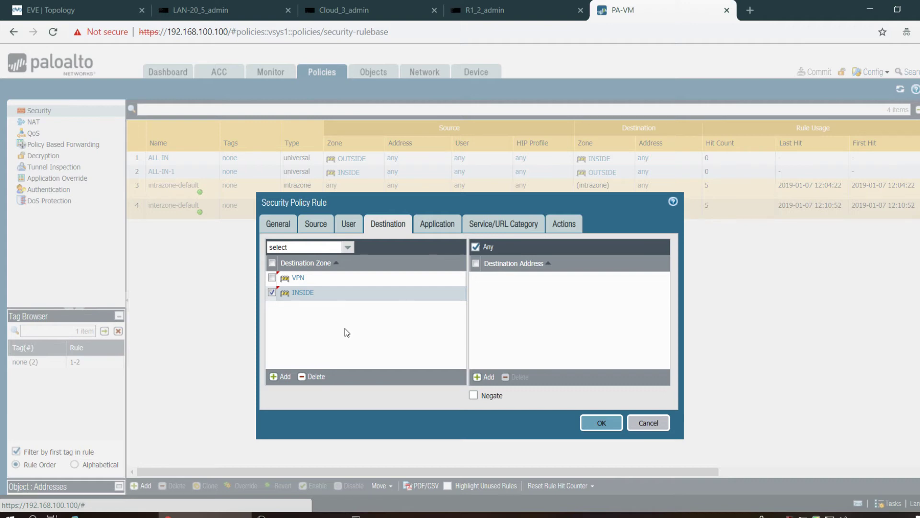
- Set service to any, keep any application and Allow, rename to VPN-policy and save
click(447, 227)
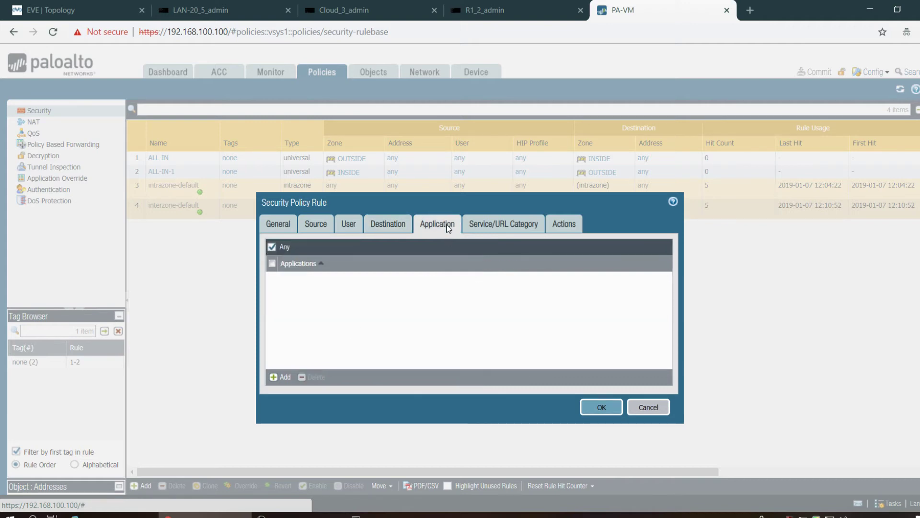
click(488, 230)
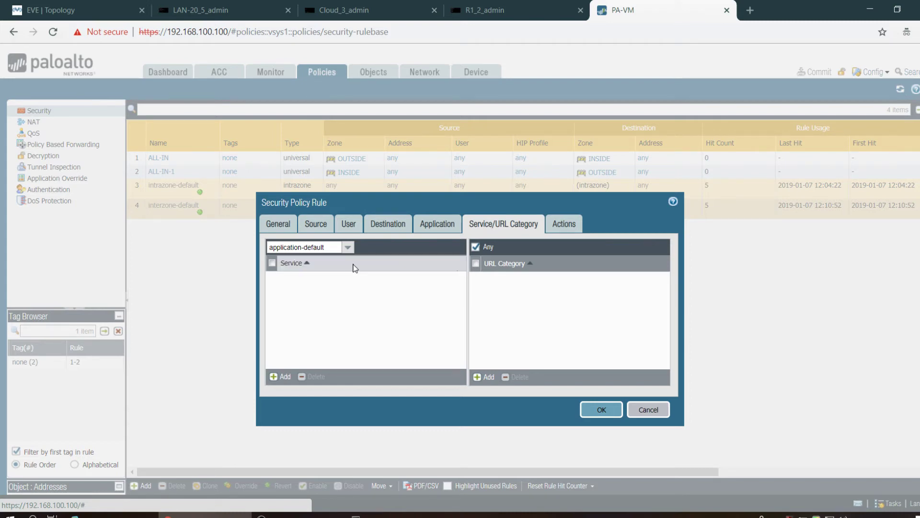
click(348, 247)
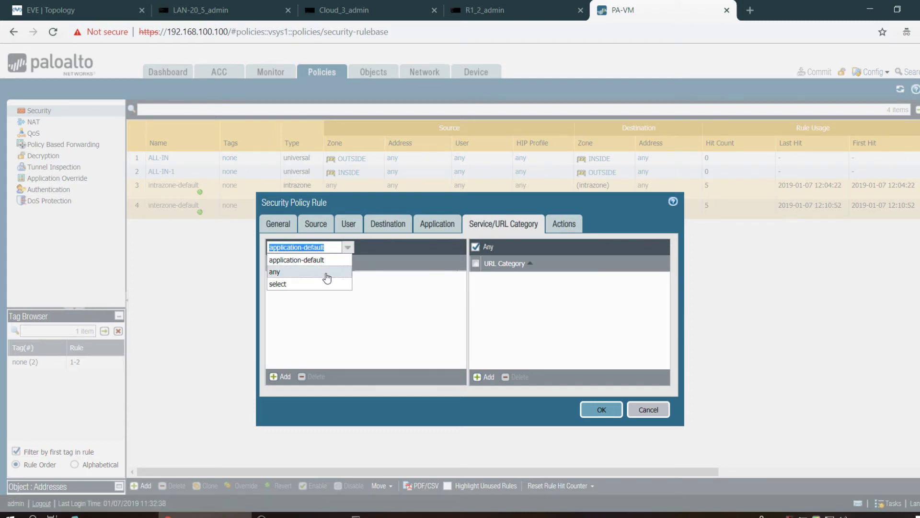
click(326, 272)
click(446, 235)
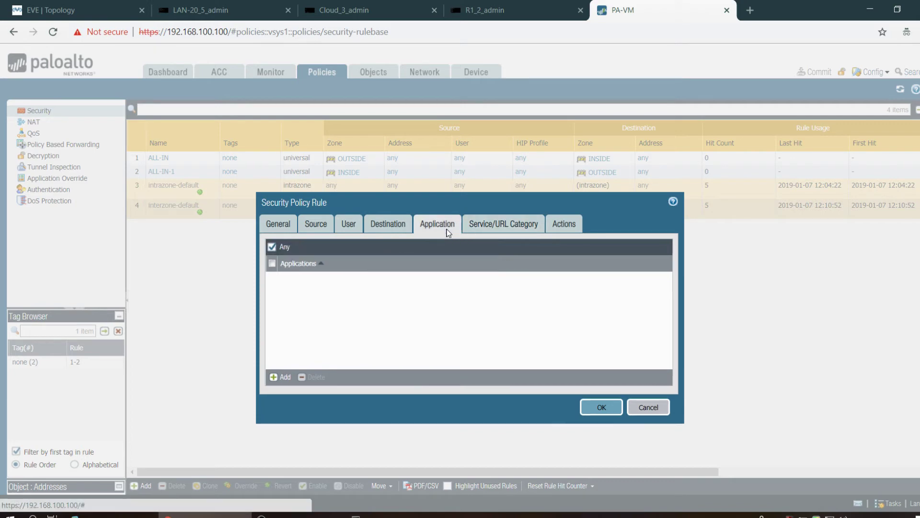
click(566, 222)
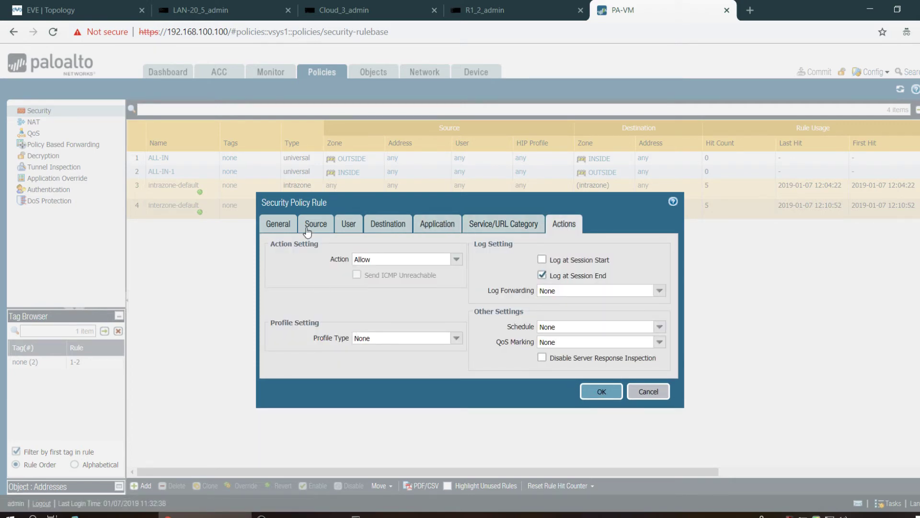
click(285, 229)
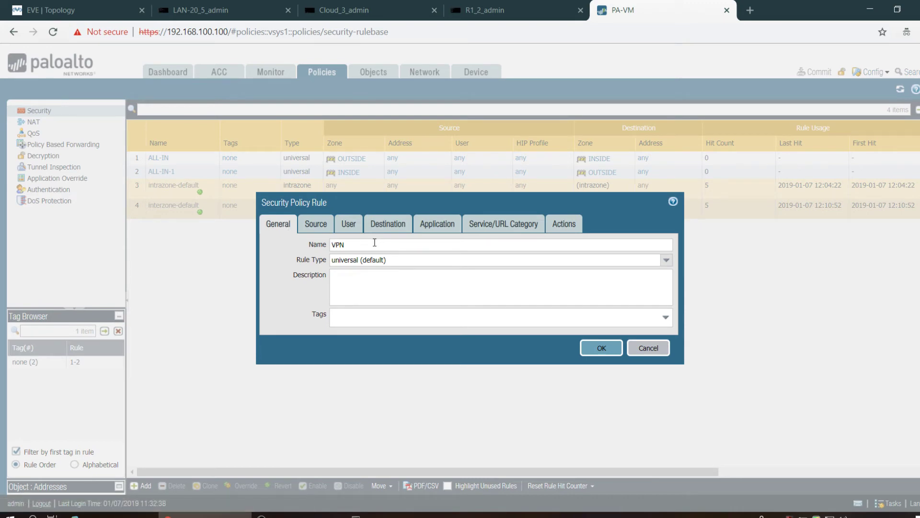
click(374, 243)
text(-policy)
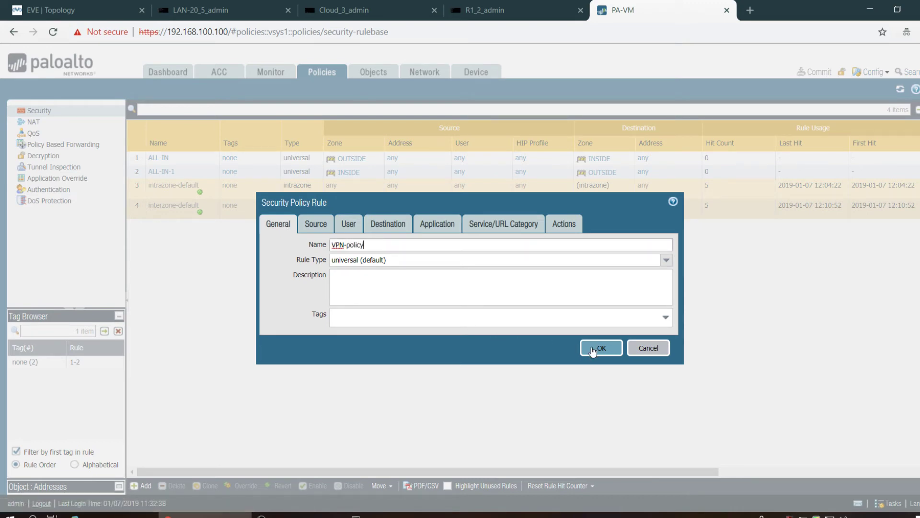
click(597, 347)
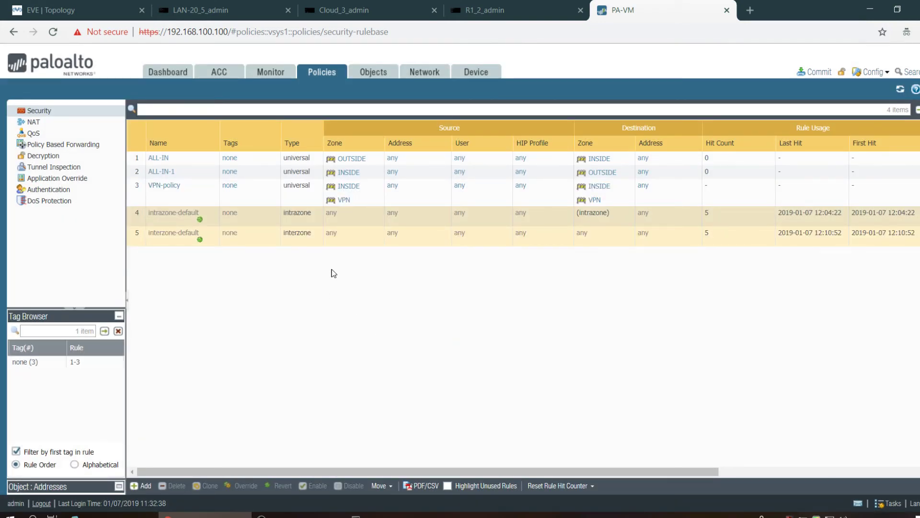
- Commit the configuration containing VPN-policy and close the successful commit report
click(820, 71)
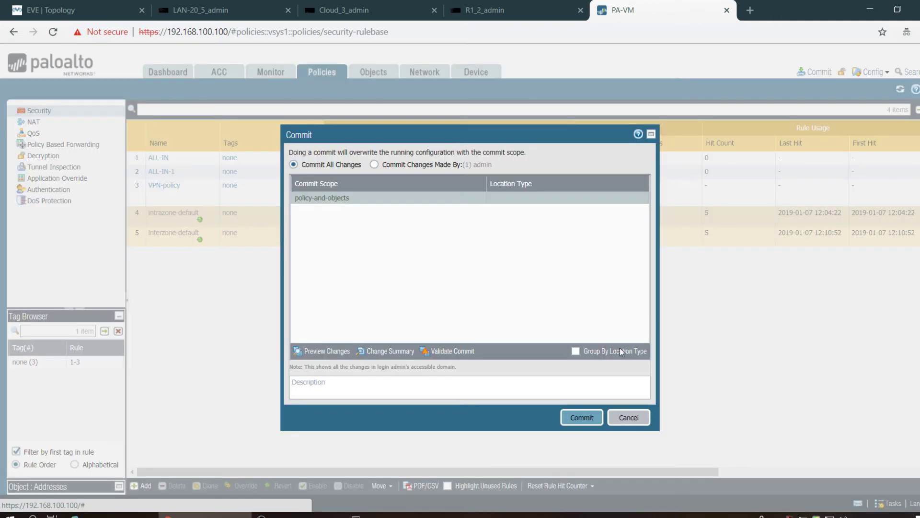
click(593, 423)
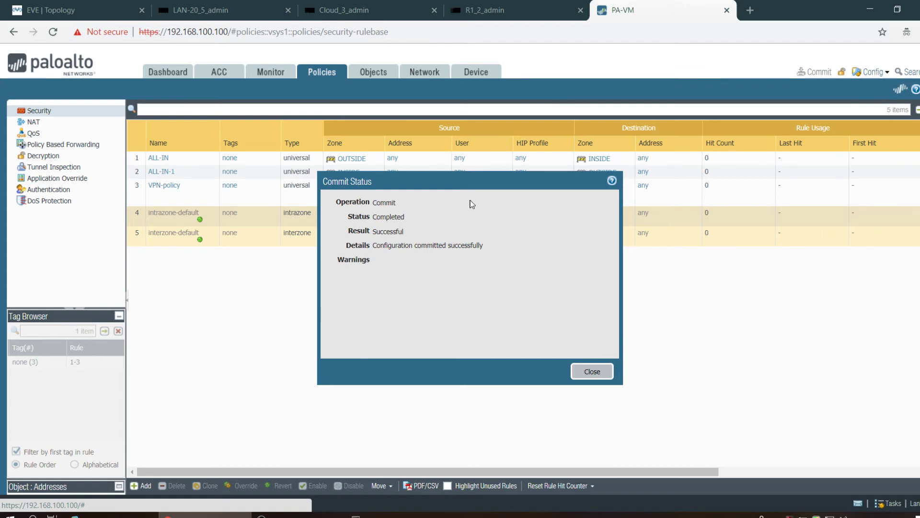
click(599, 372)
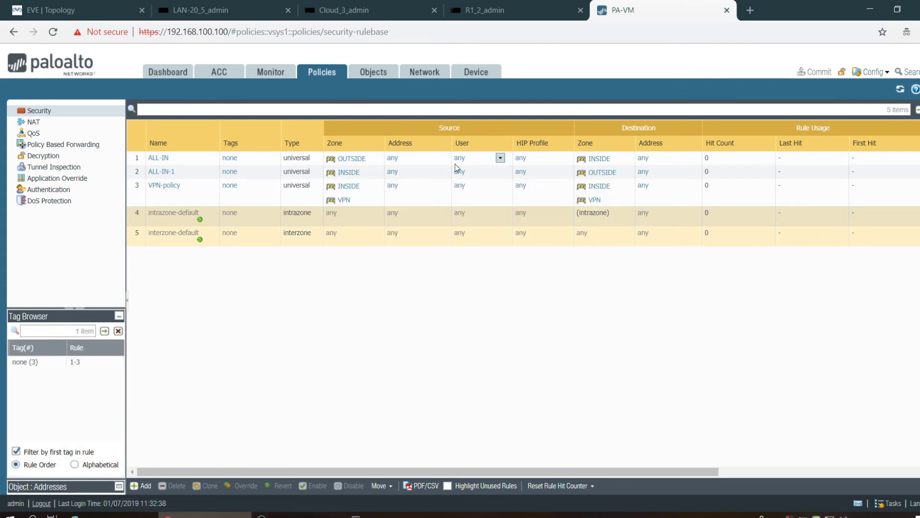
click(541, 6)
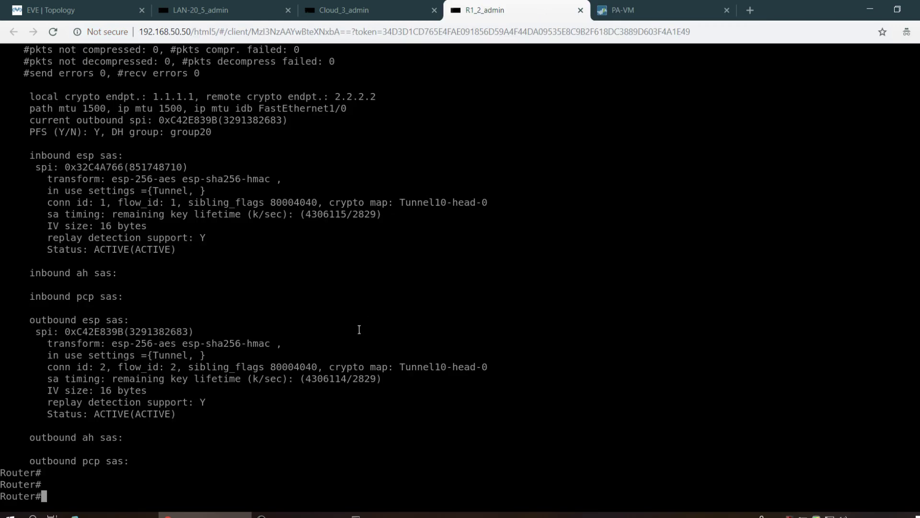
- Ping 192.168.20.1 from source 192.168.10.1 twice across the tunnel on R1
text(ping 192.168.20.1 source 192.168.10.1)
key(Return)
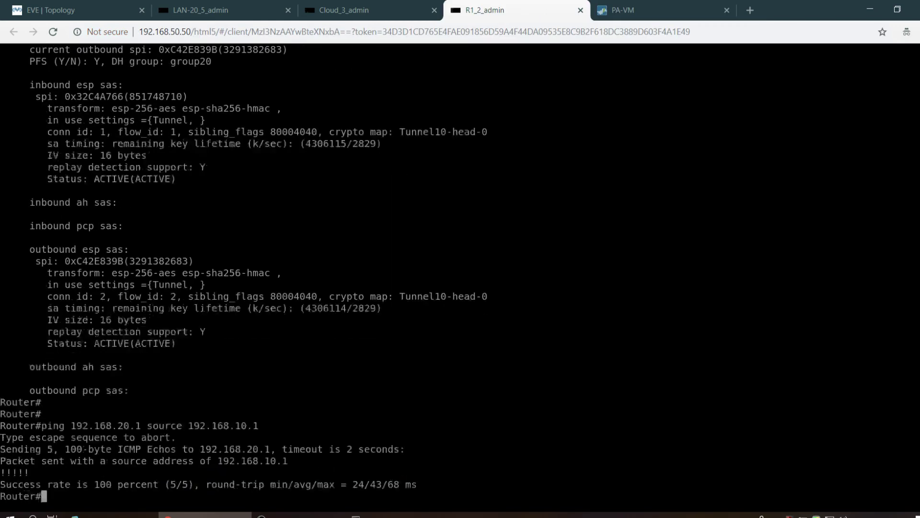
key(Up)
key(Return)
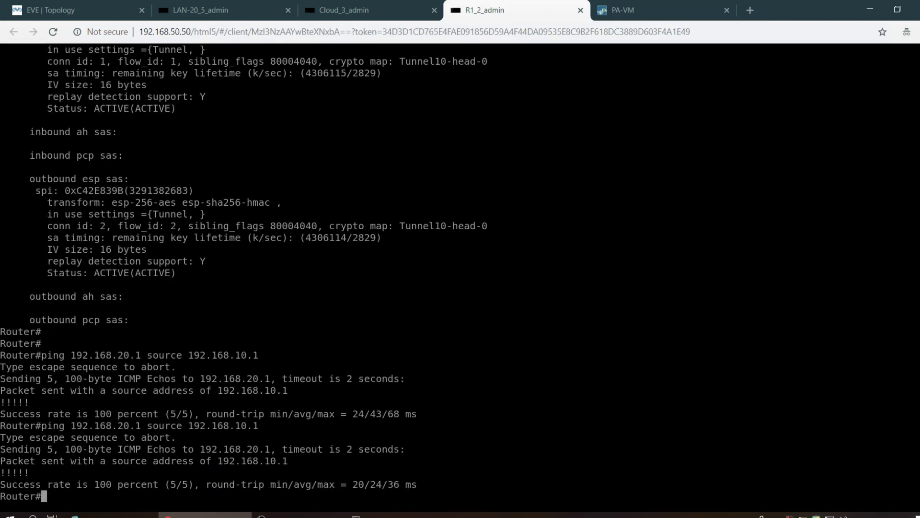
- Run show crypto ipsec sa on R1 and page through the security association output
text(sho)
key(Tab)
text(cry)
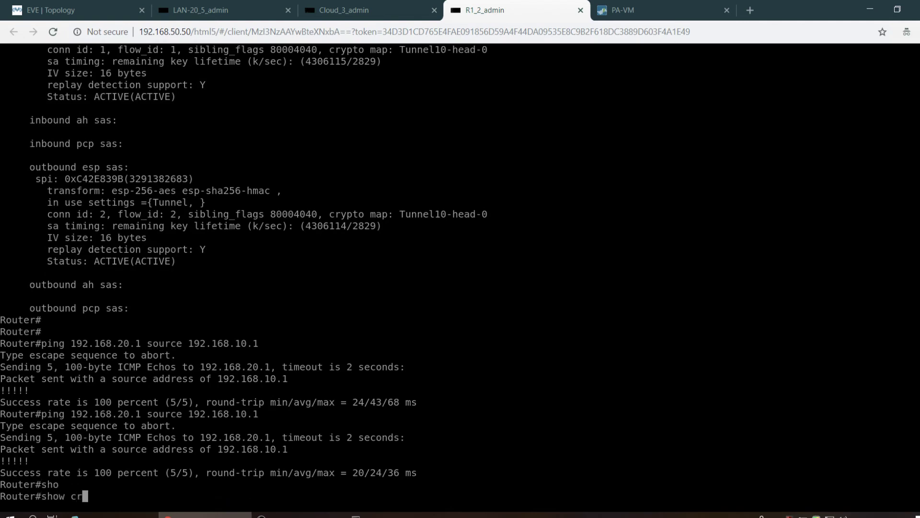
key(Tab)
text(is)
key(Tab)
text(sa)
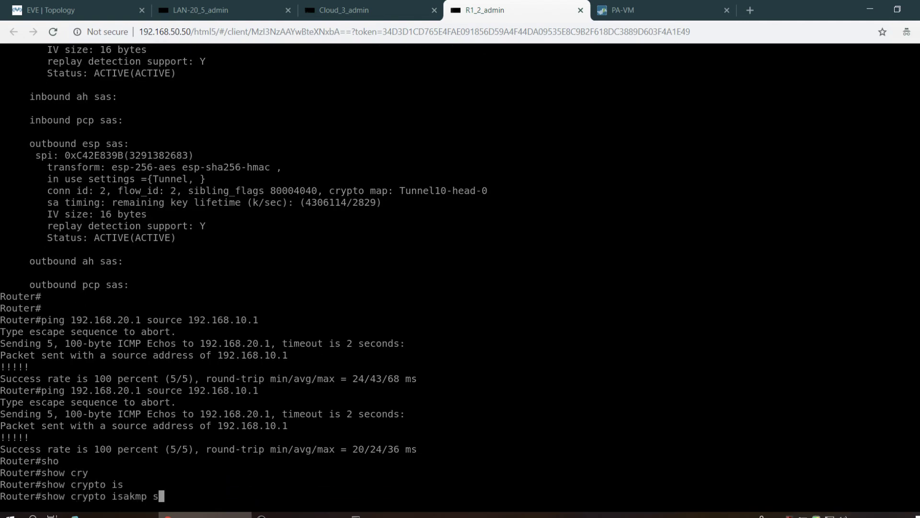
key(BackSpace)
key(BackSpace)
key(BackSpace)
key(BackSpace)
key(BackSpace)
key(BackSpace)
key(BackSpace)
key(BackSpace)
text(p)
key(Tab)
text(sa)
key(Tab)
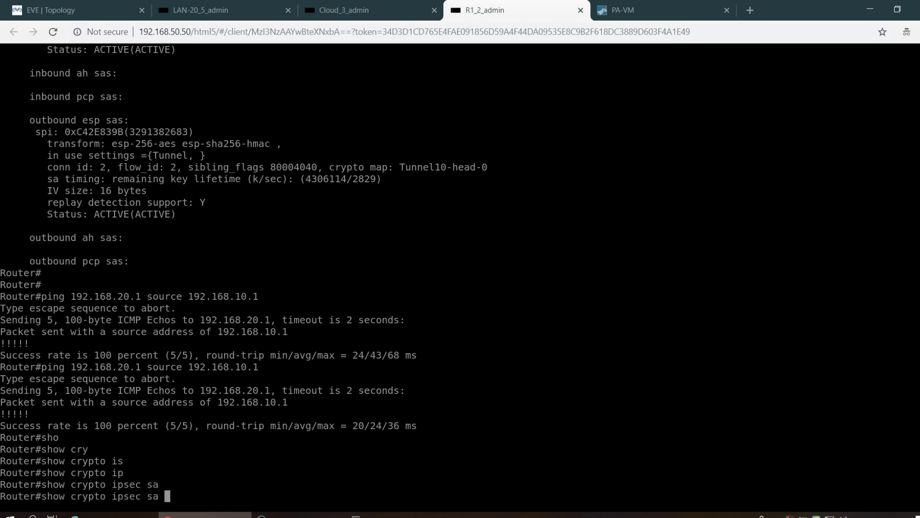
key(Return)
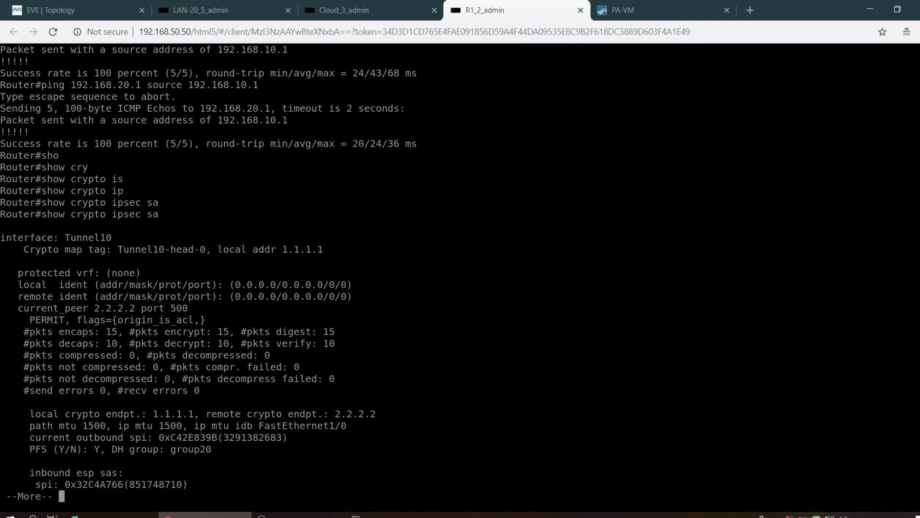
key(Return)
key(Return)
key(Return)
key(Return)
key(Return)
key(Return)
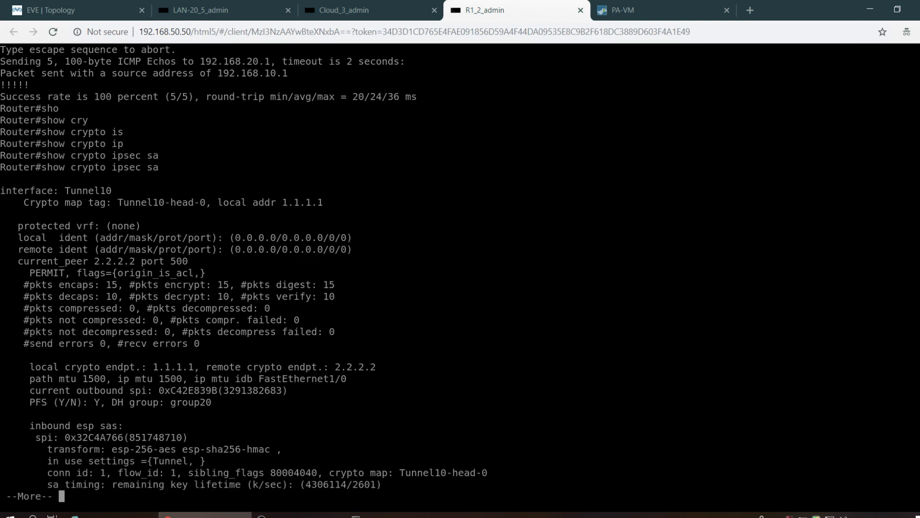
key(Return)
key(Return)
key(Return)
key(Return)
key(Return)
key(Return)
key(Return)
key(Return)
key(Return)
key(Return)
key(Return)
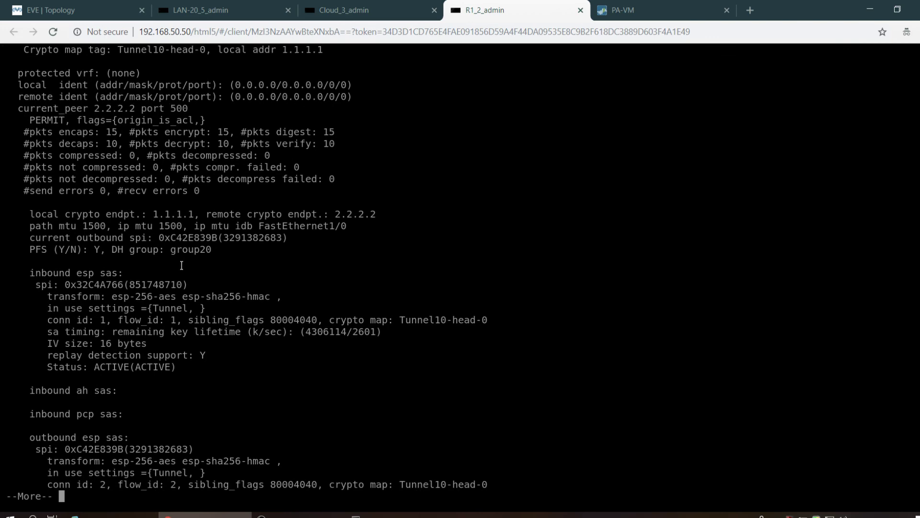
- Review the remaining SA details, highlighting the PFS DH group20 line, then show the lab topology
scroll(170, 245, up, 5)
scroll(170, 245, down, 5)
click(226, 5)
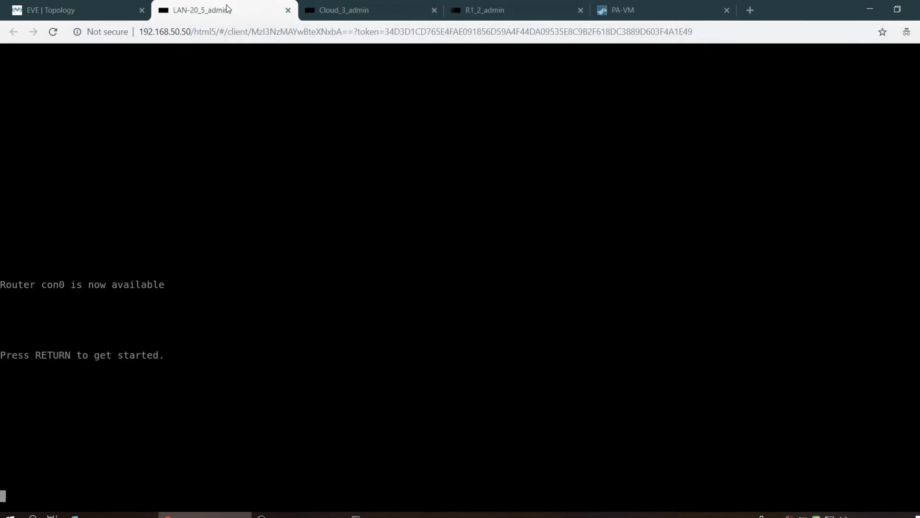
click(499, 2)
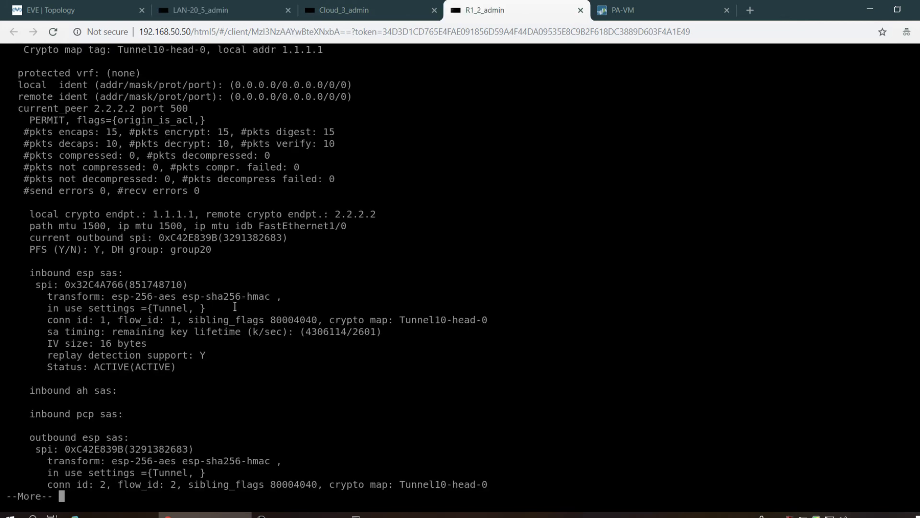
key(Return)
key(Return)
key(Return)
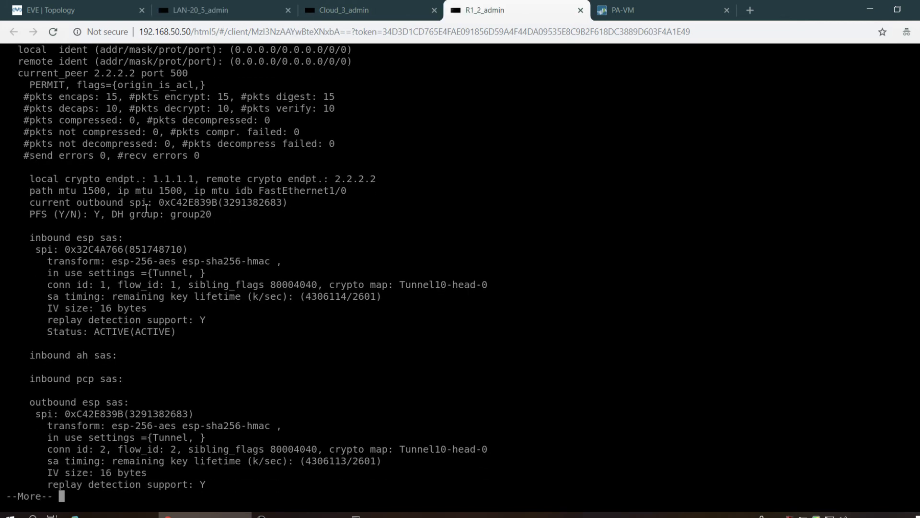
drag(214, 214, 29, 215)
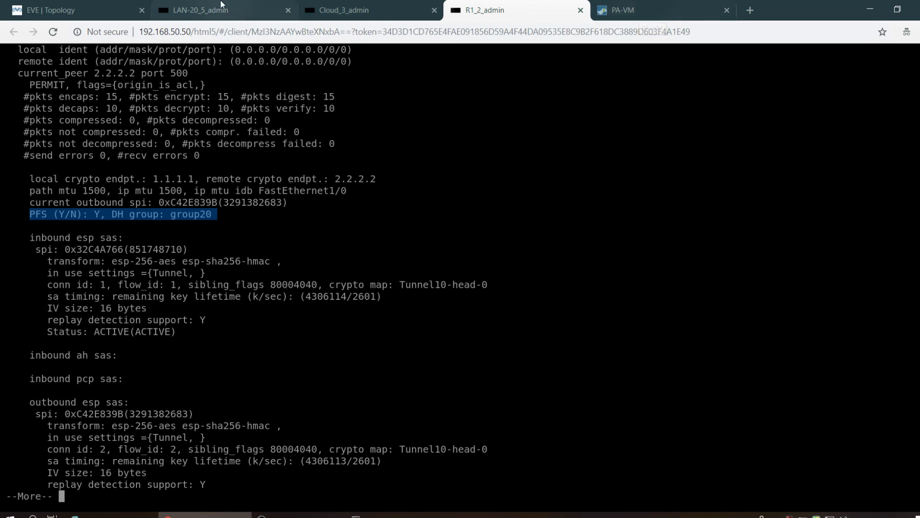
click(62, 10)
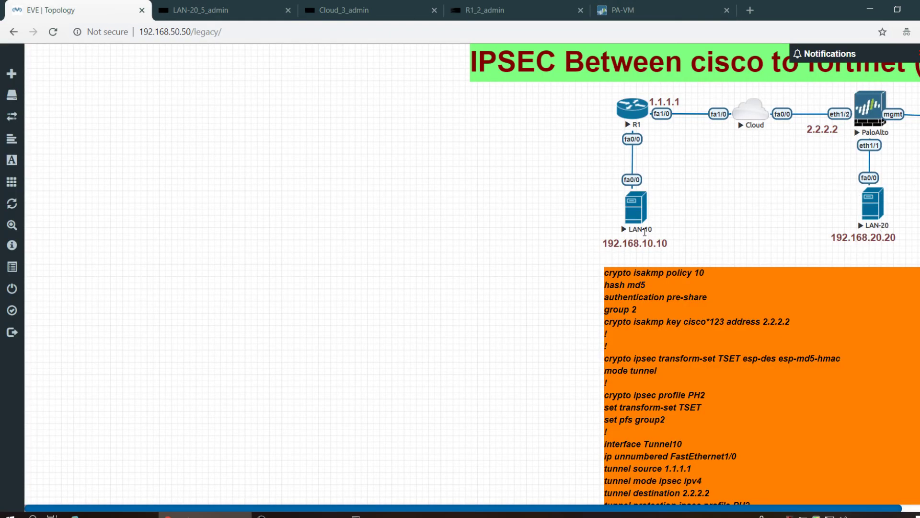
- On the LAN-20 console, enter enable mode and ping 192.168.10.10, which fails 0/5
click(878, 217)
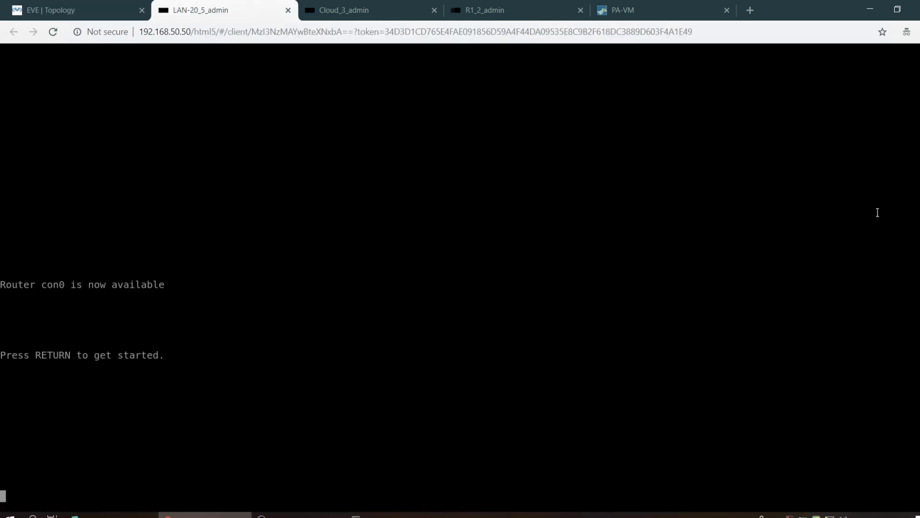
key(Return)
key(Return)
key(Return)
key(Return)
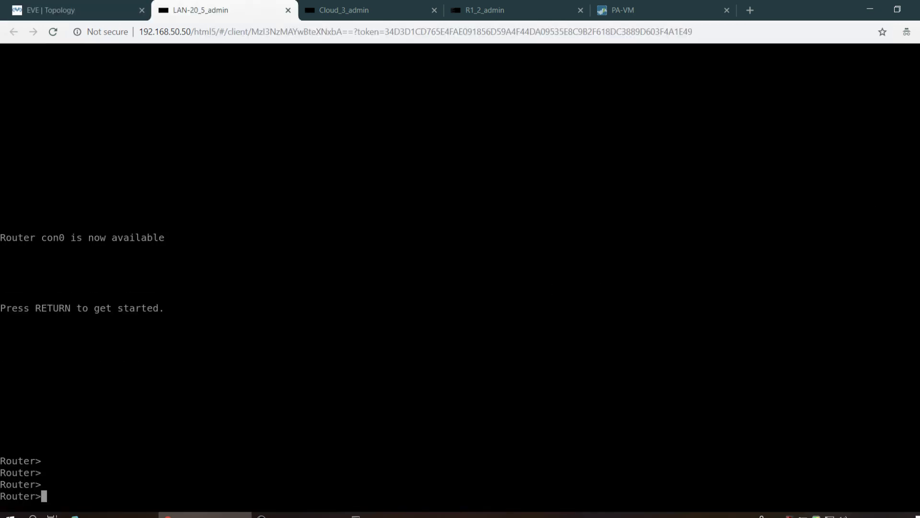
text(en)
key(Tab)
key(Return)
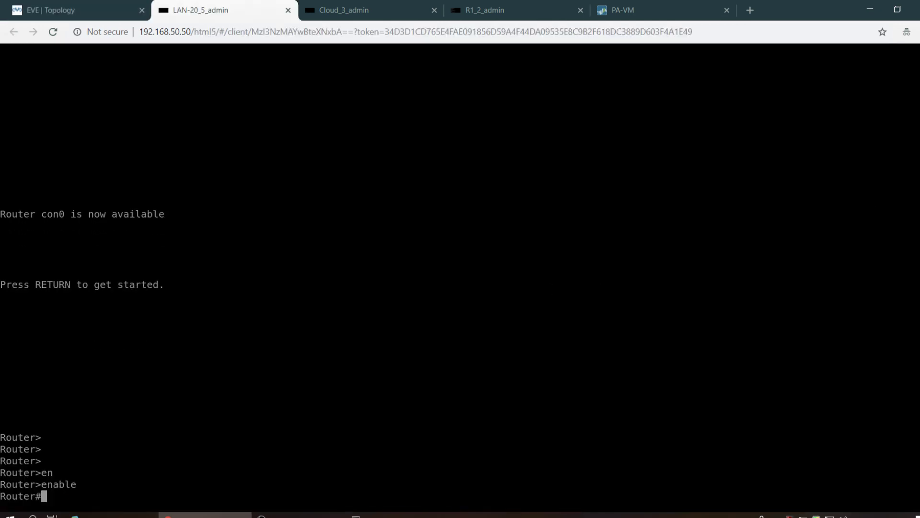
key(Return)
key(Return)
key(Return)
text(ping 192)
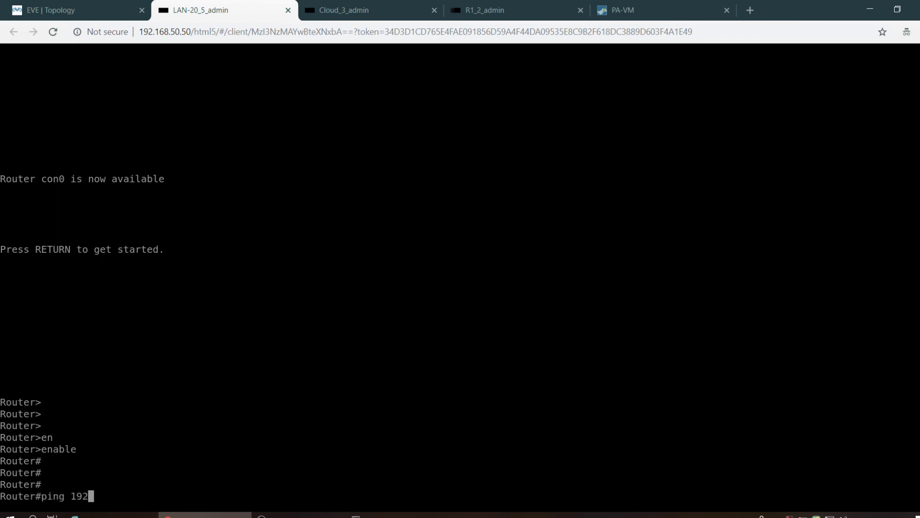
text(.168.10.10)
key(Return)
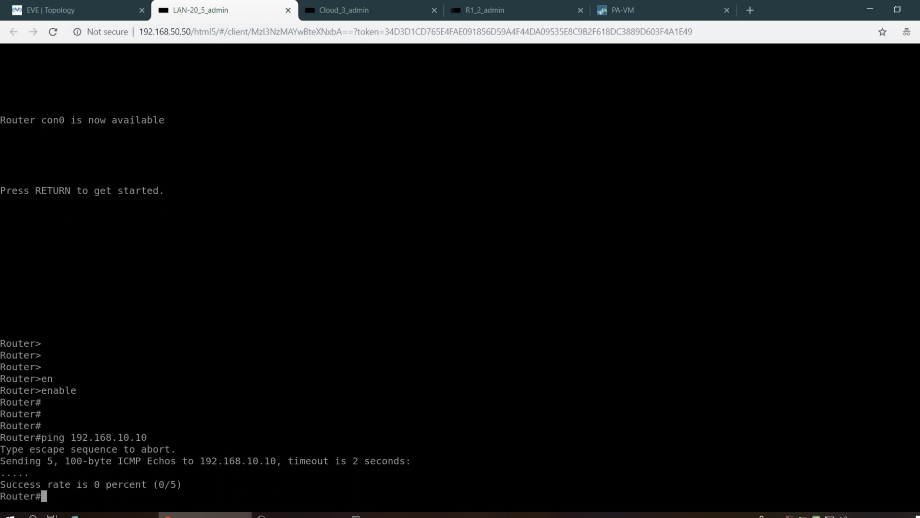
- Start entering show ip route on the LAN-20 console
text(sho)
key(Tab)
text(ip r)
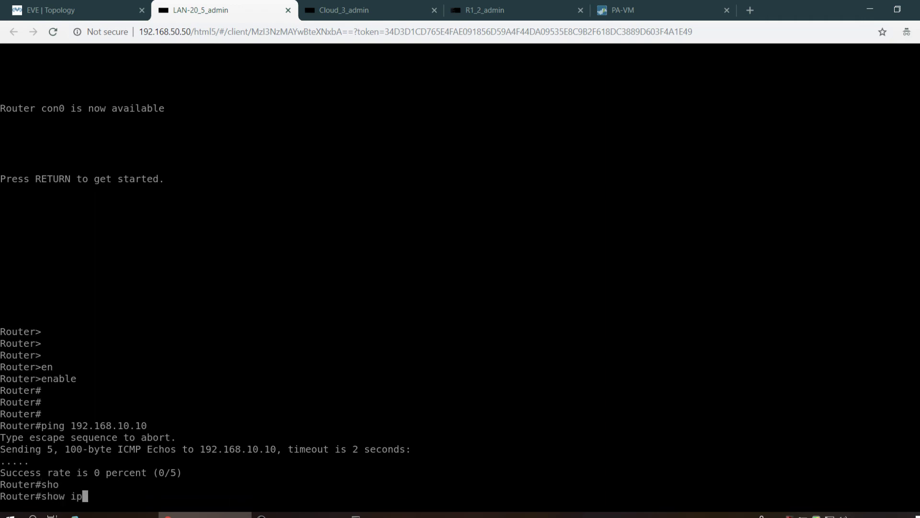